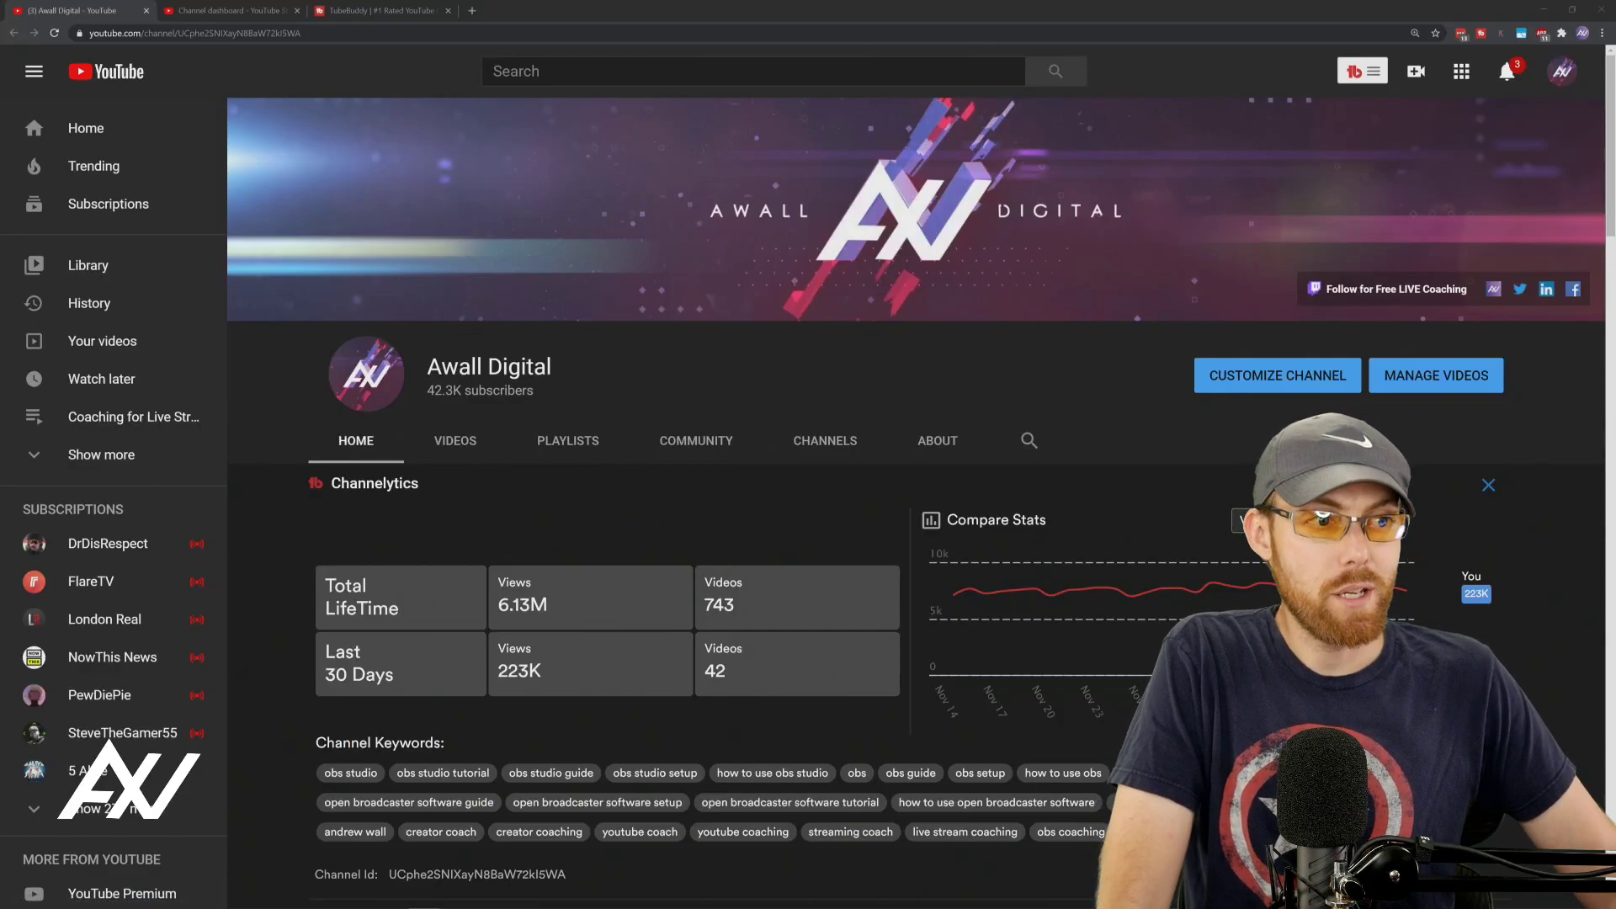
# Step: Go from the account menu to the Awall Digital Channel dashboard in YouTube Studio
pyautogui.scroll(-8, 1084, 391)
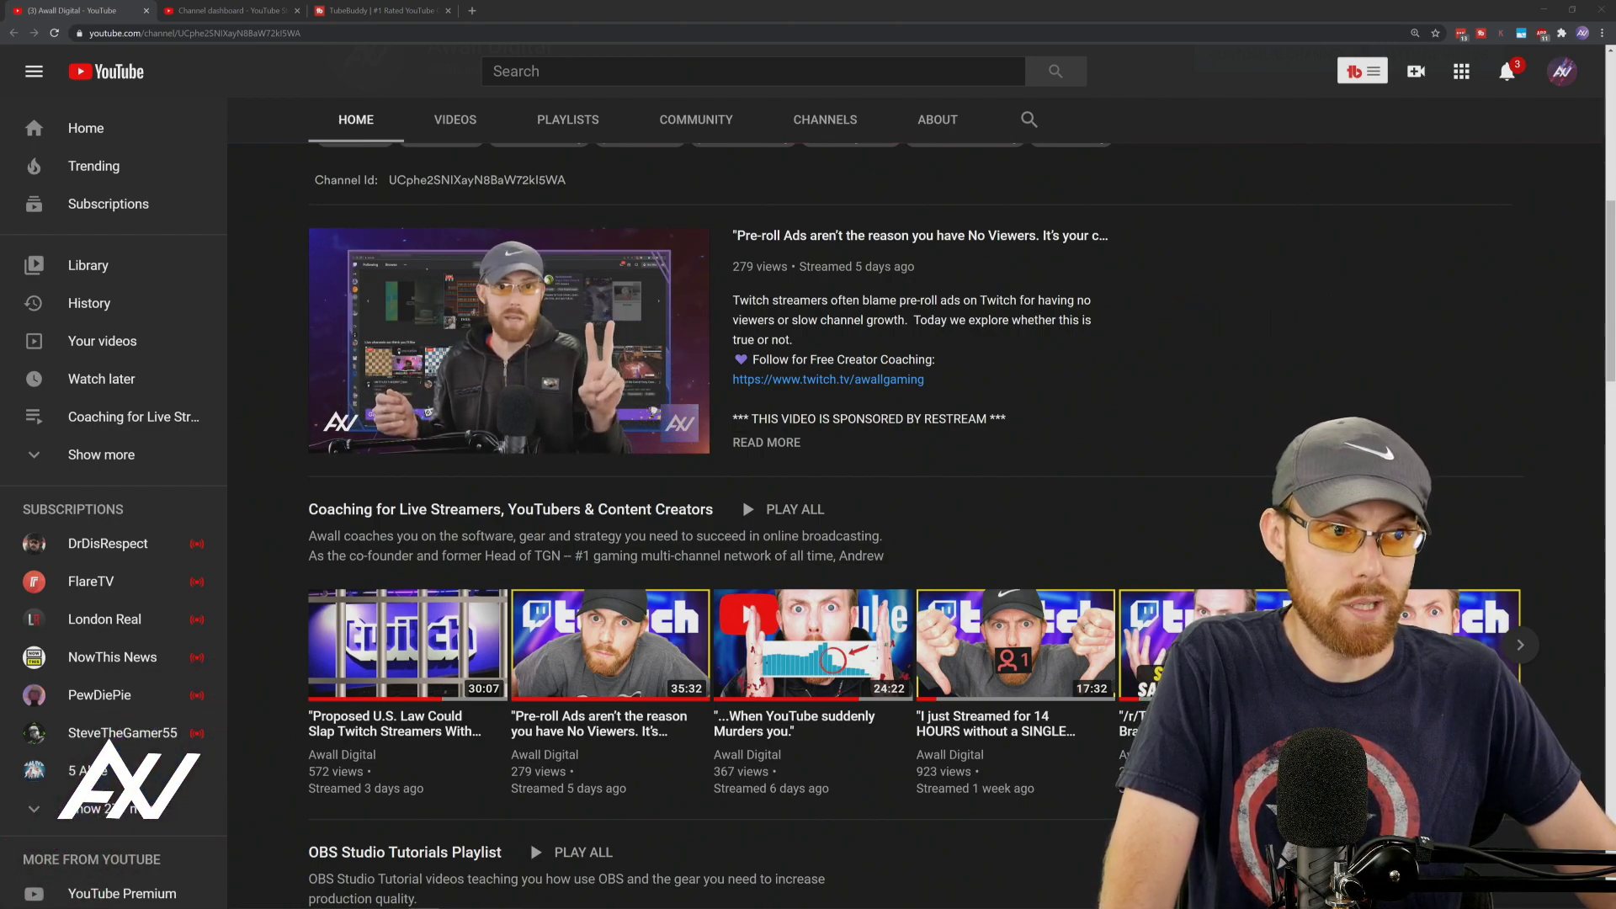
pyautogui.scroll(-4, 1251, 361)
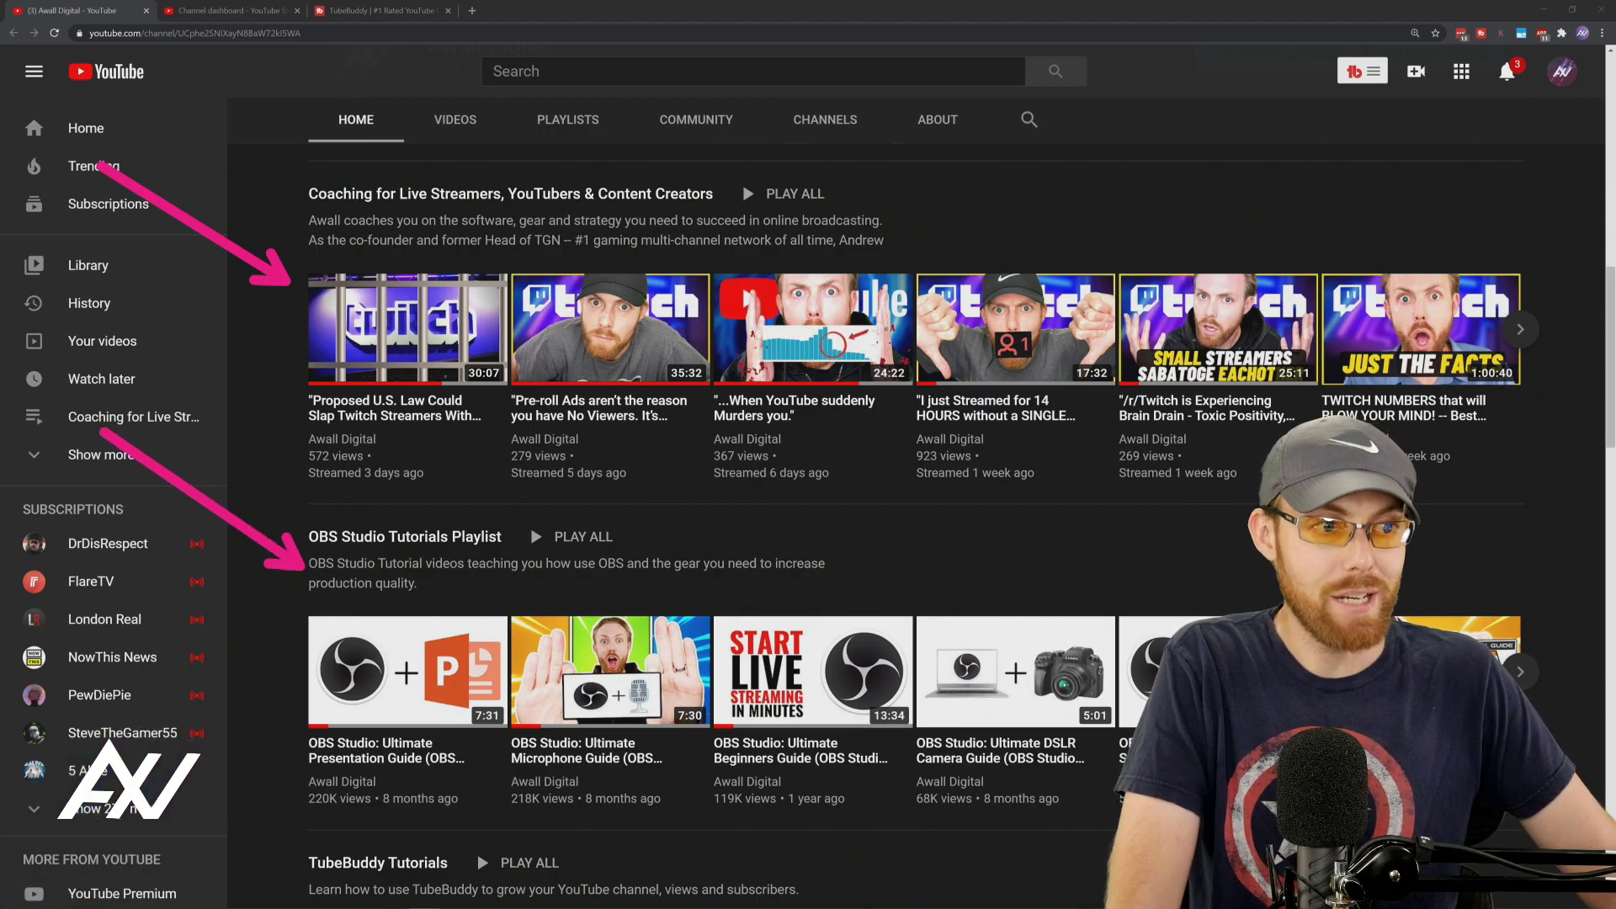
pyautogui.scroll(-20, 1406, 395)
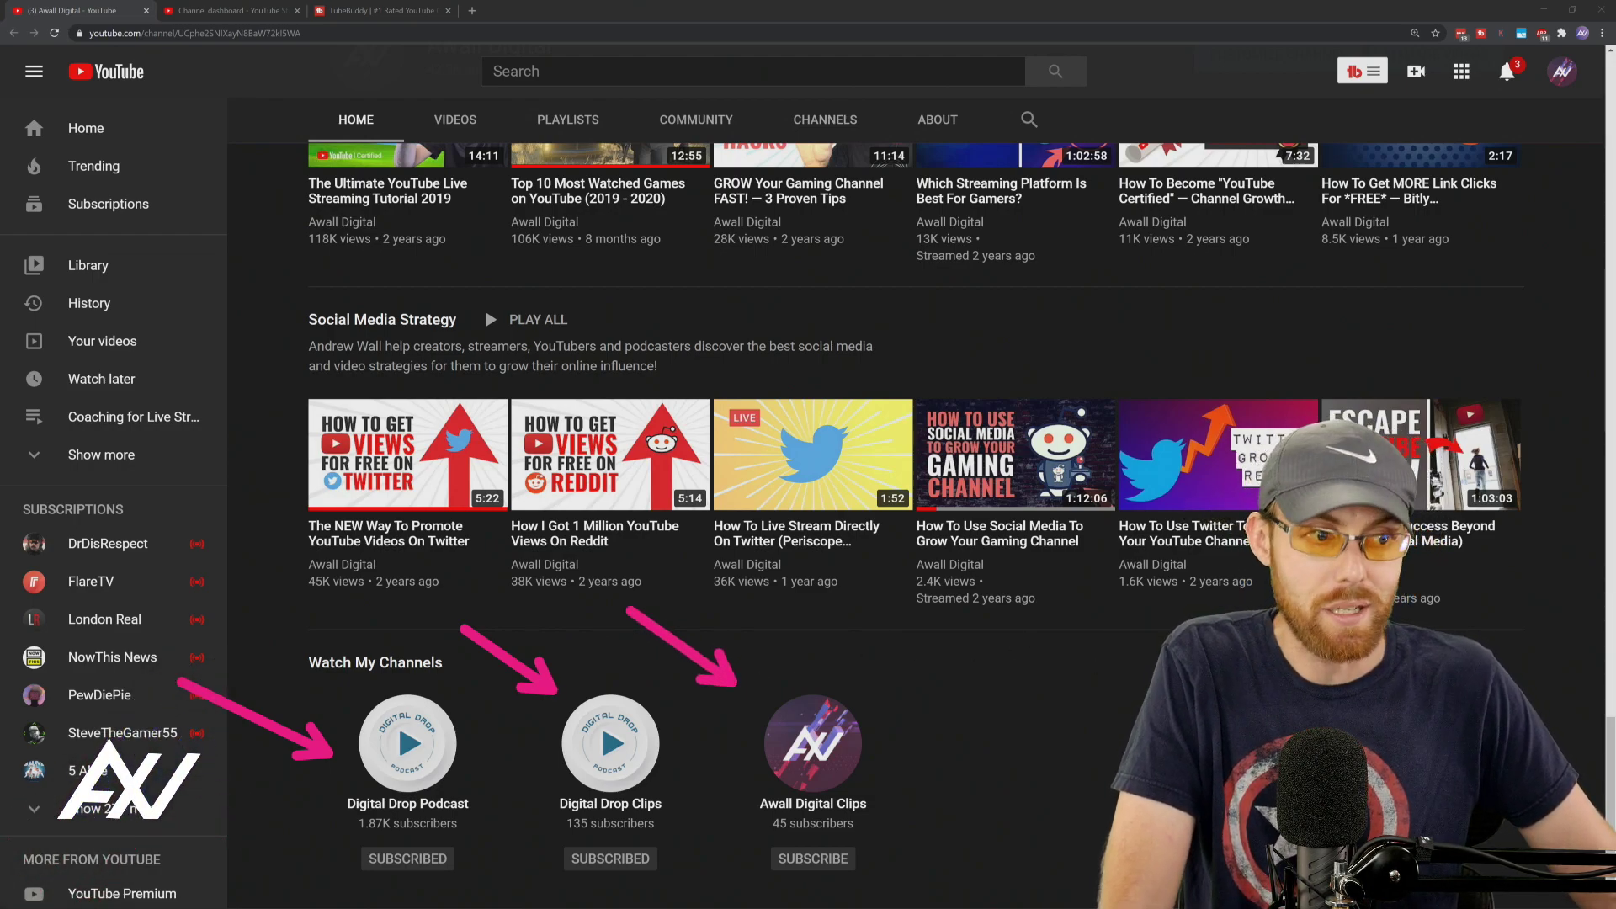
pyautogui.scroll(15, 1094, 607)
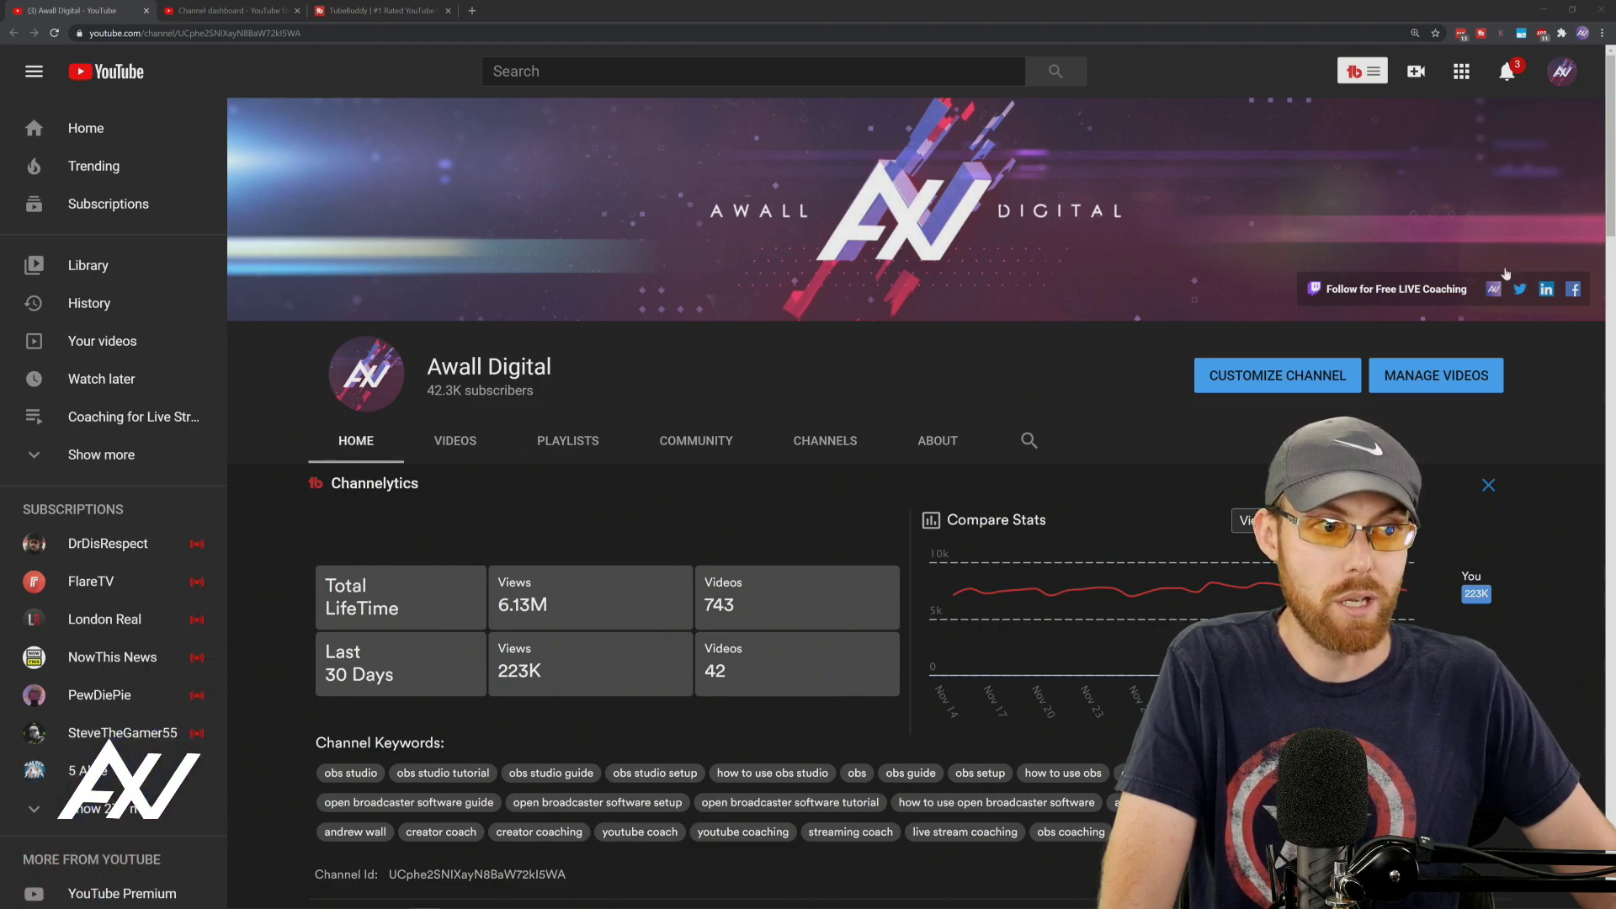
pyautogui.click(1562, 71)
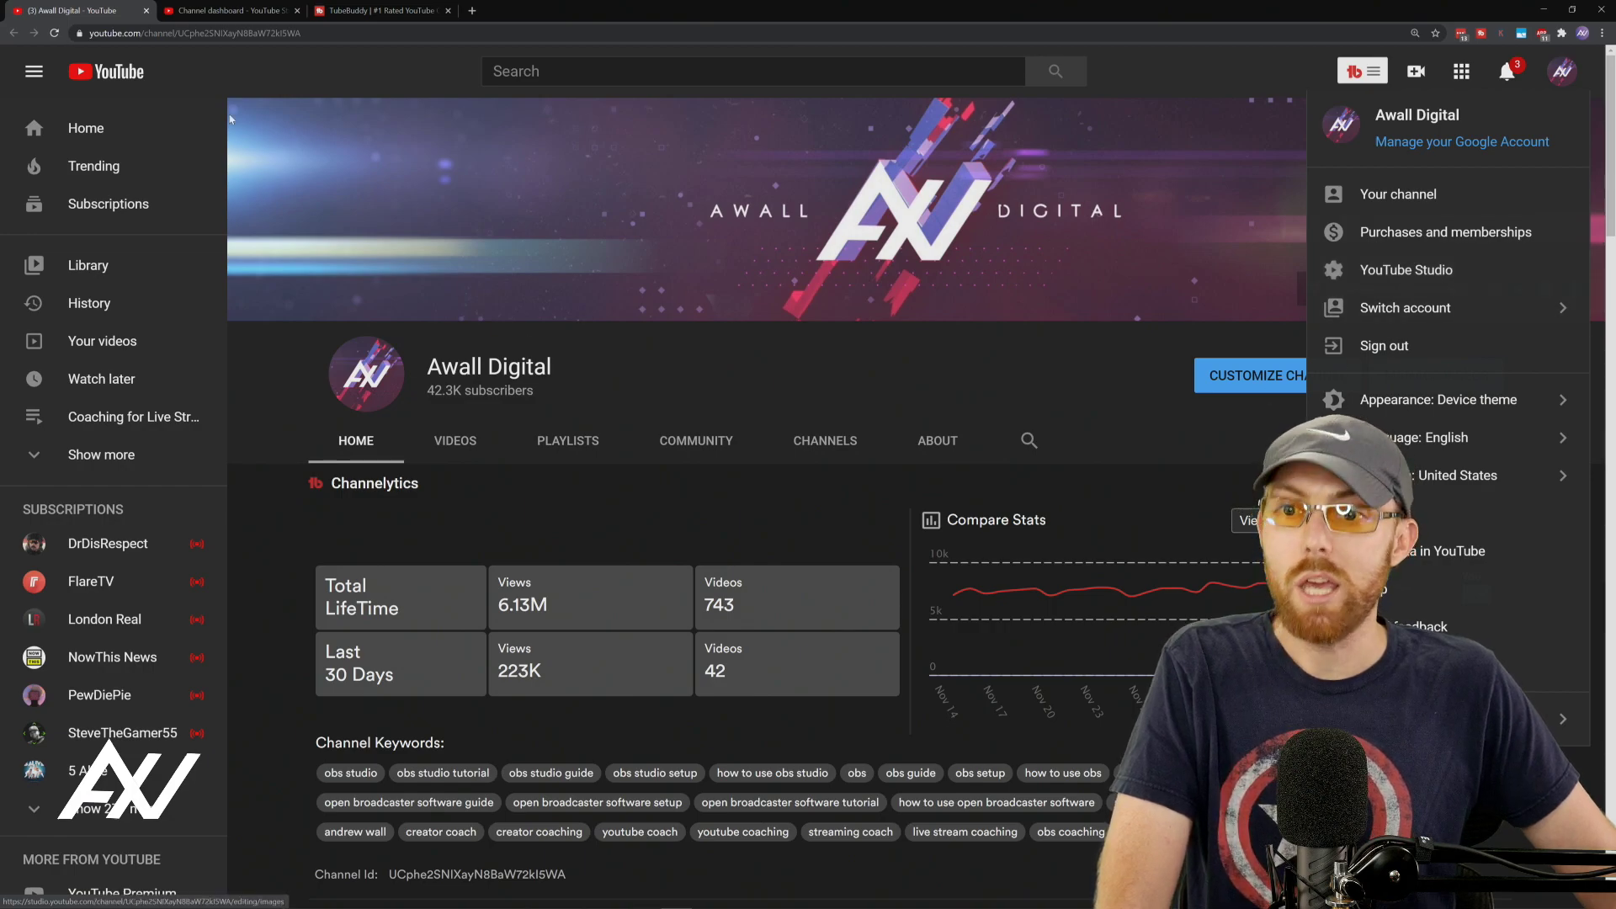
pyautogui.click(227, 10)
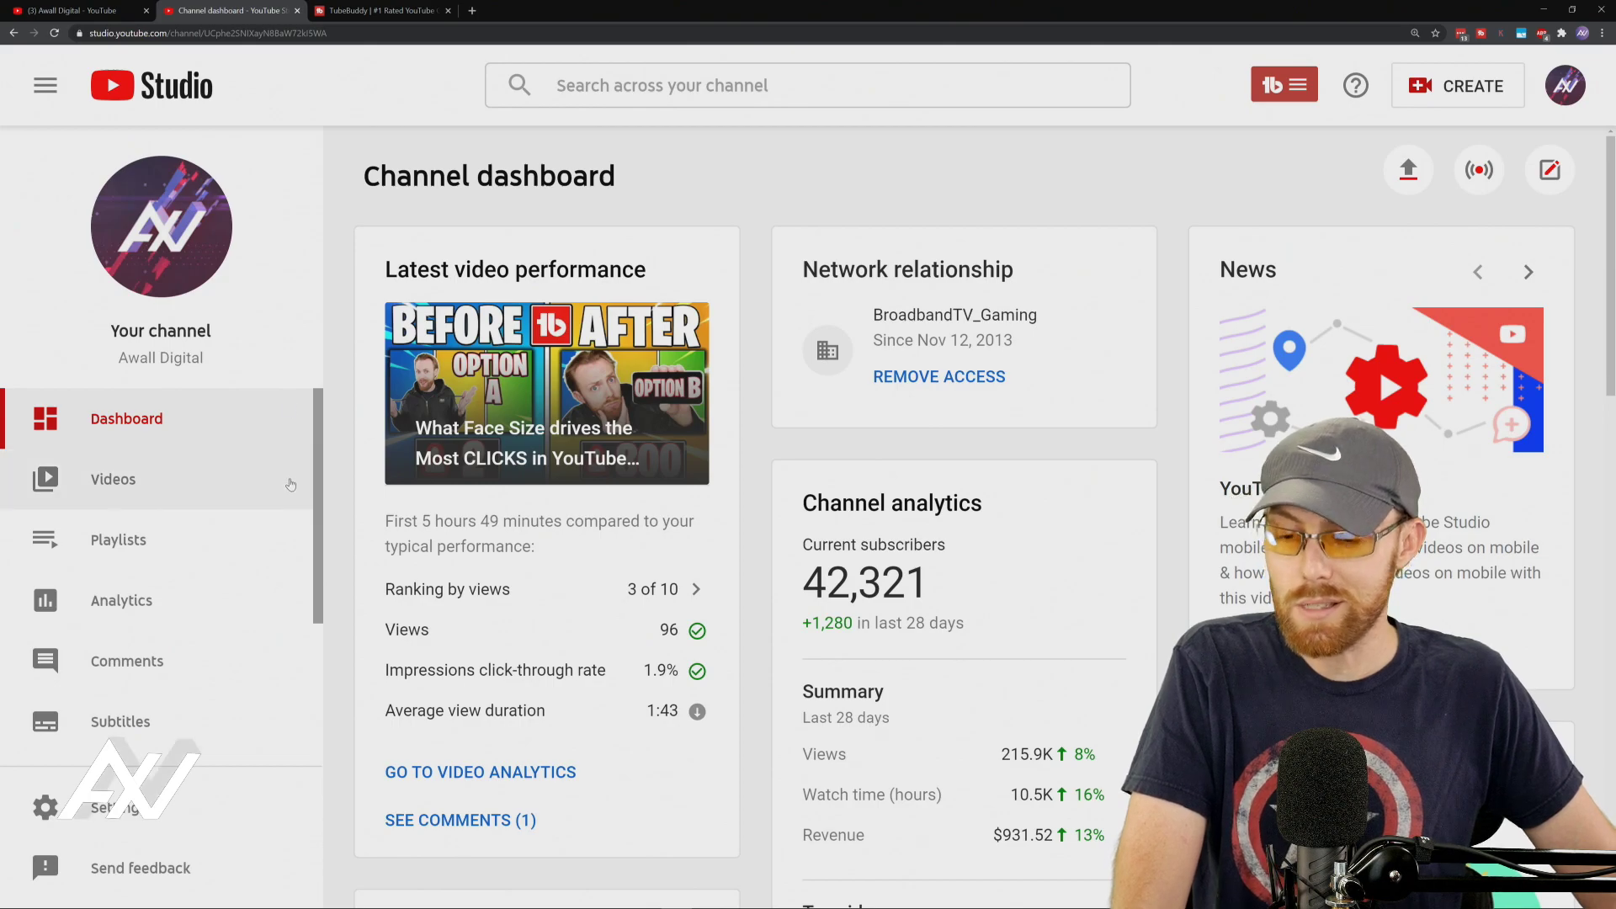
pyautogui.scroll(-3, 299, 472)
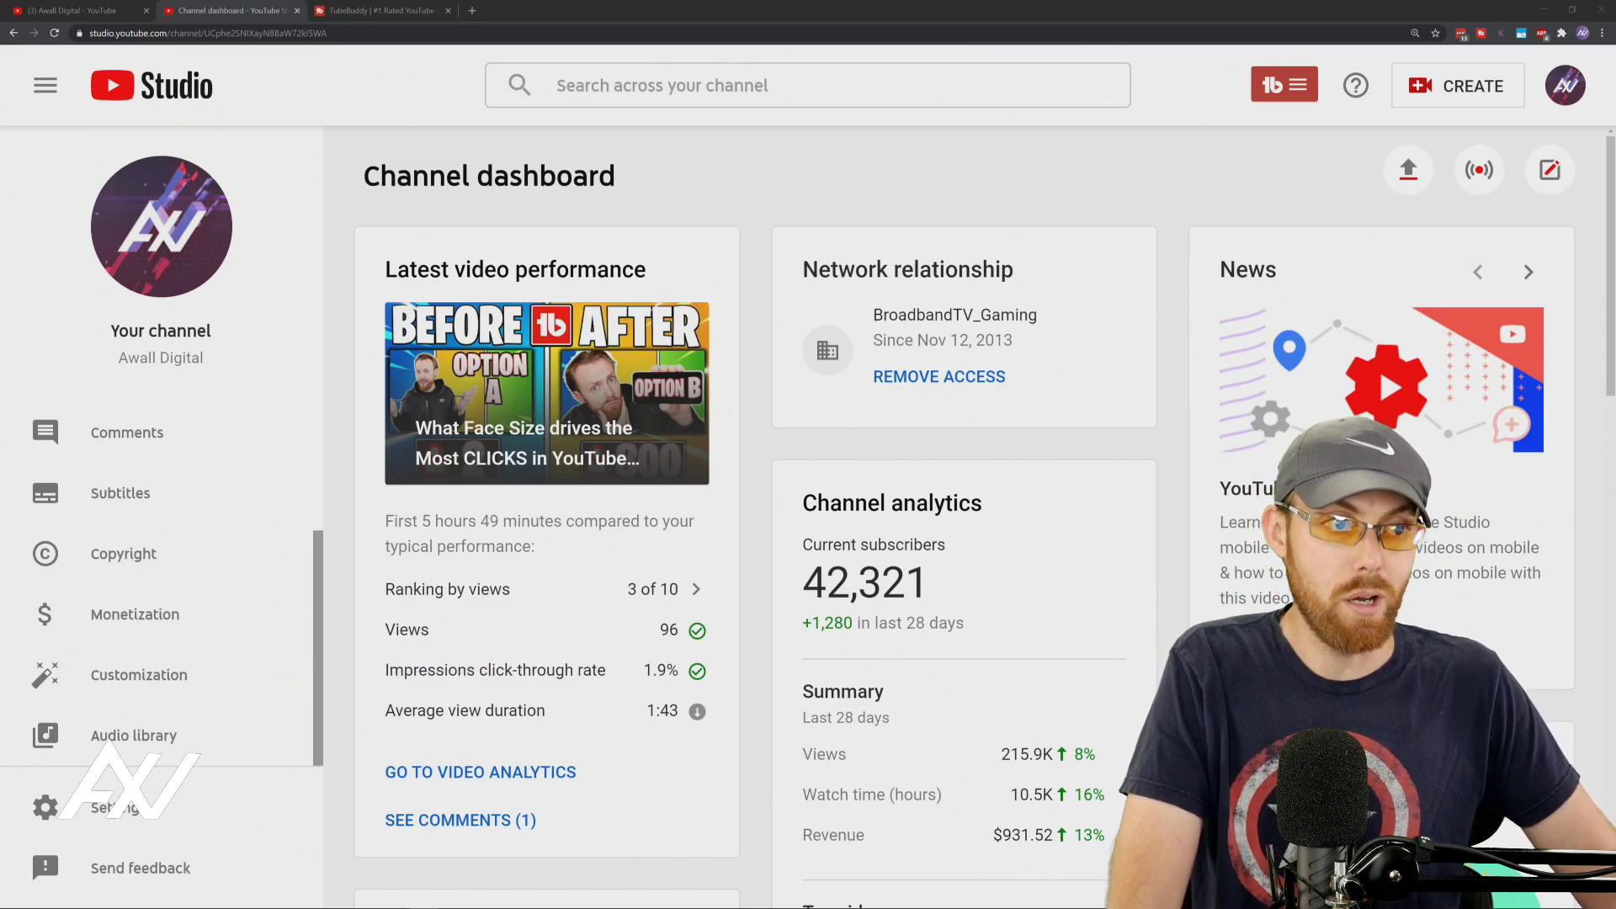
# Step: Open Customization's Layout page showing the channel trailer and featured video spotlight
pyautogui.click(139, 674)
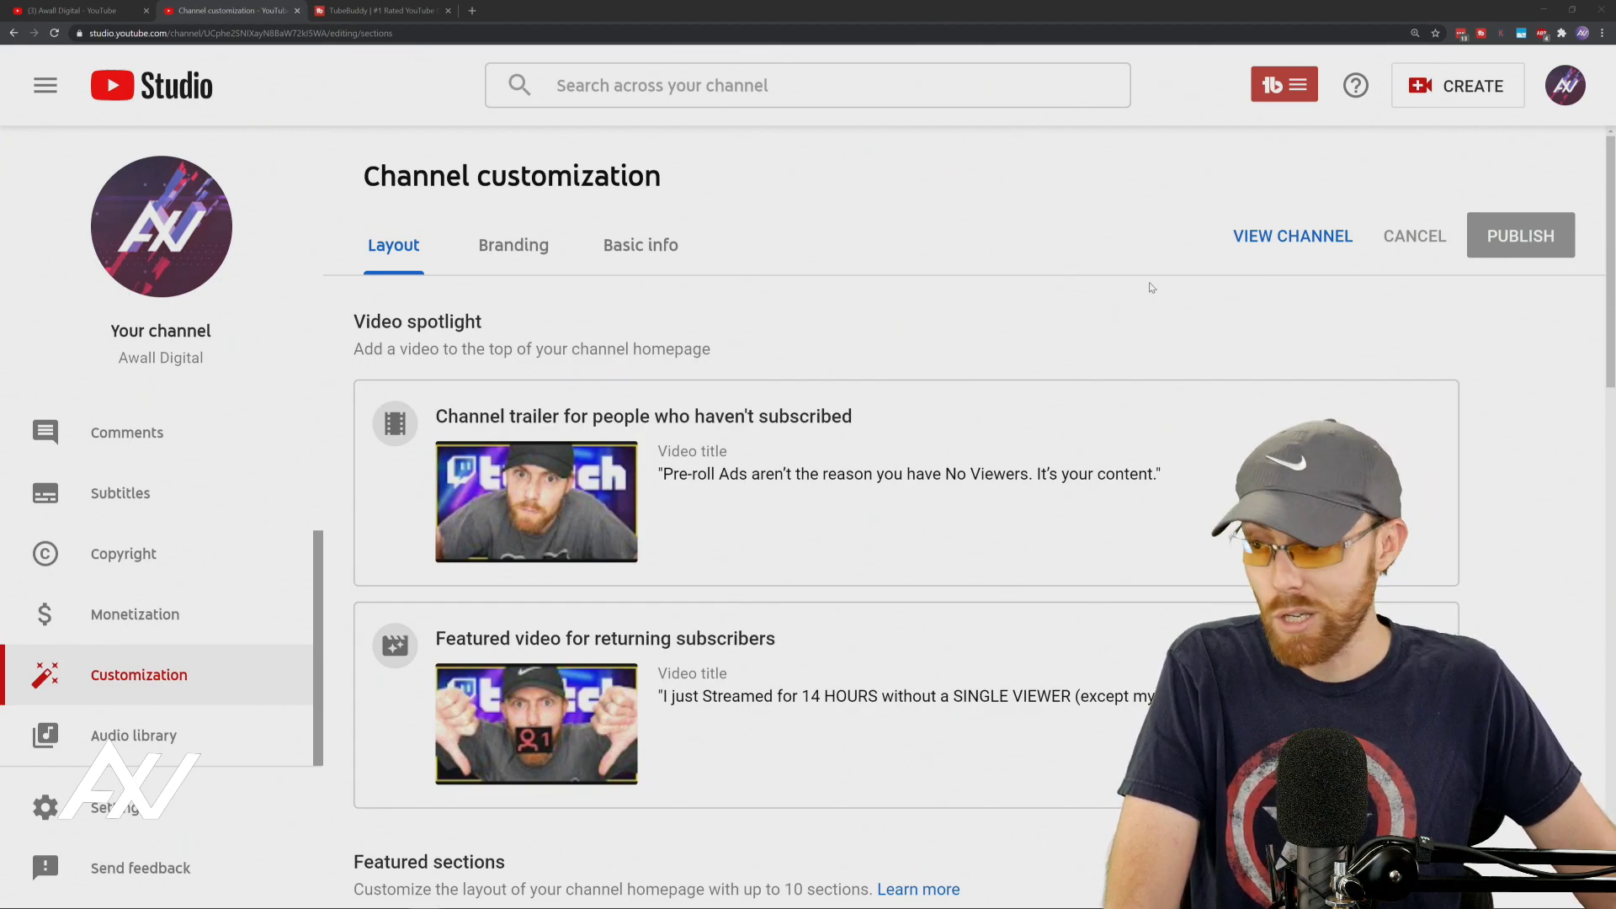
pyautogui.scroll(-2, 1244, 325)
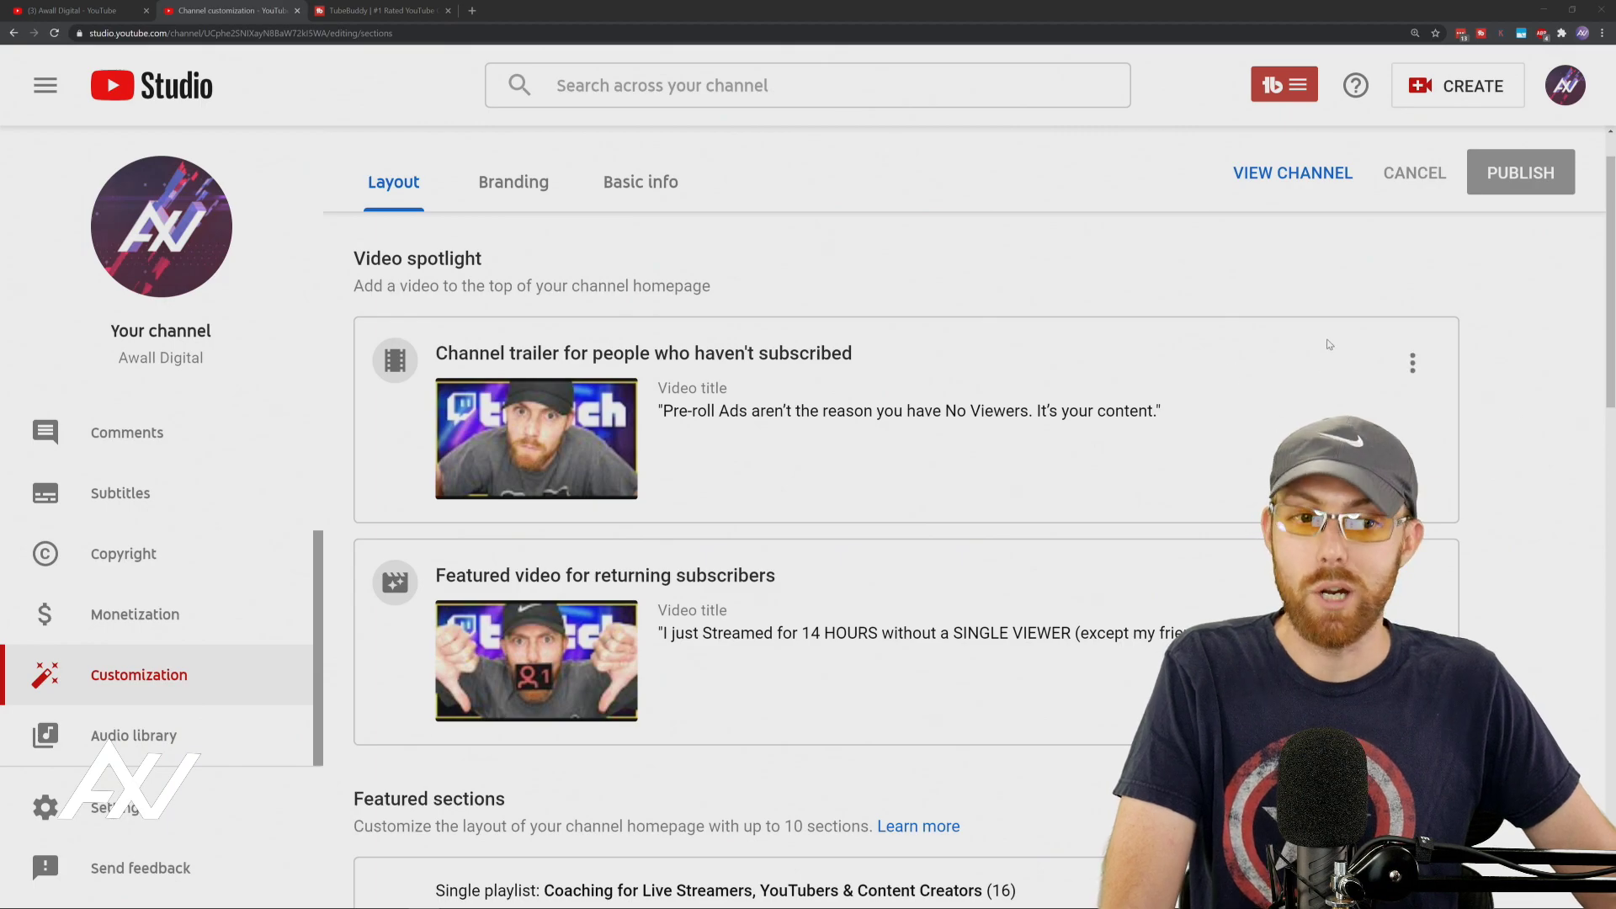
# Step: Change the non-subscriber trailer video to '...When YouTube suddenly Murders you.'
pyautogui.click(1414, 366)
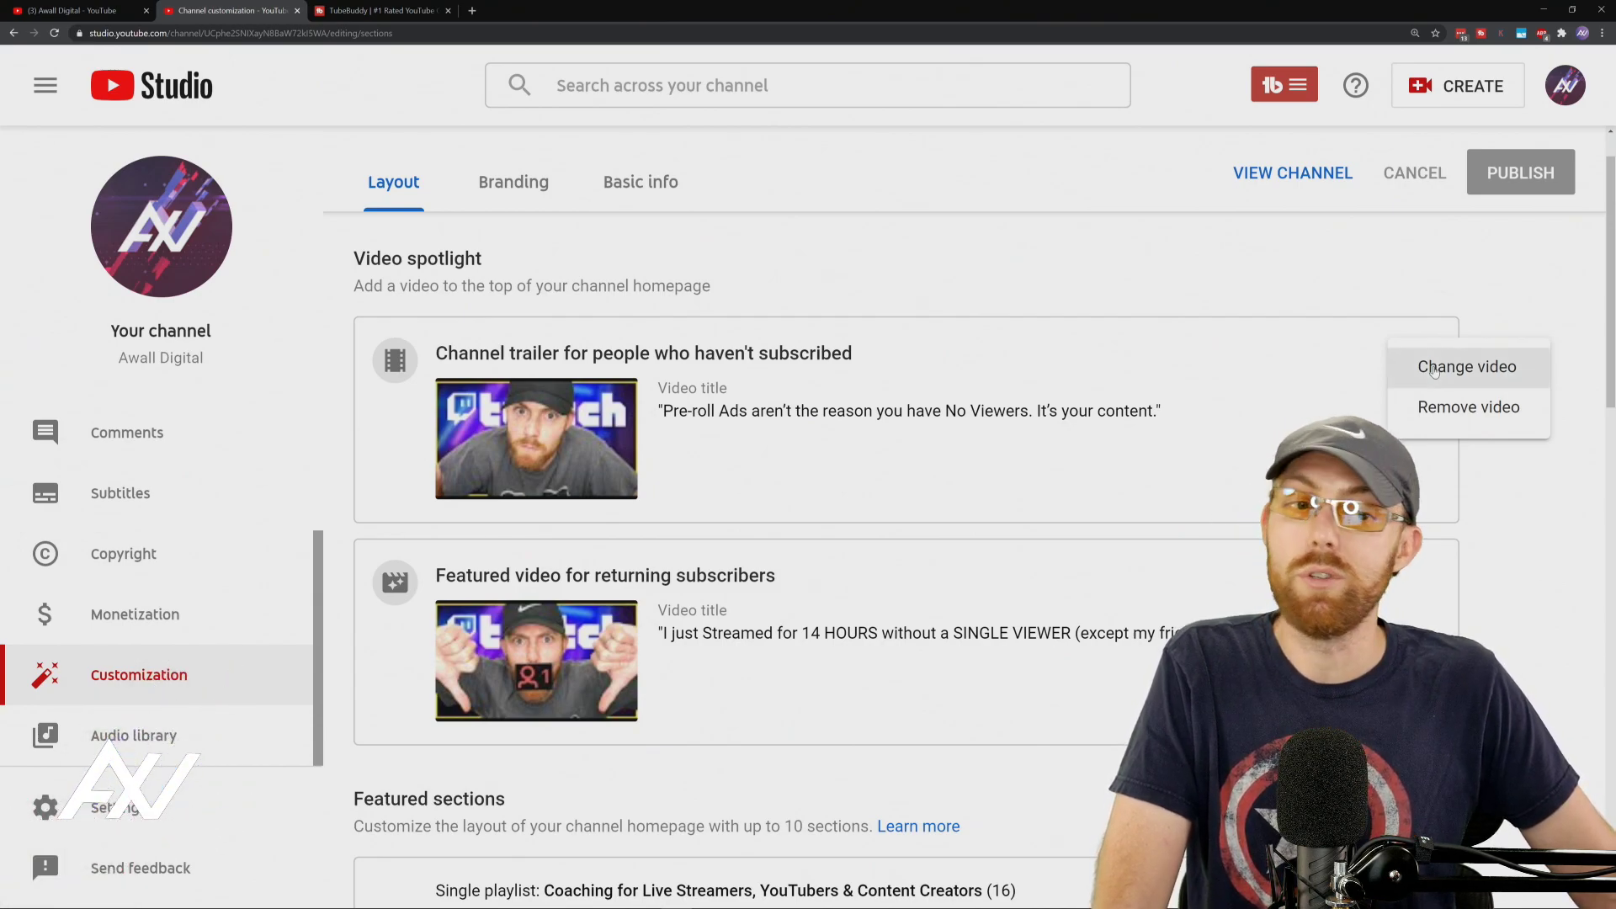
pyautogui.click(1433, 371)
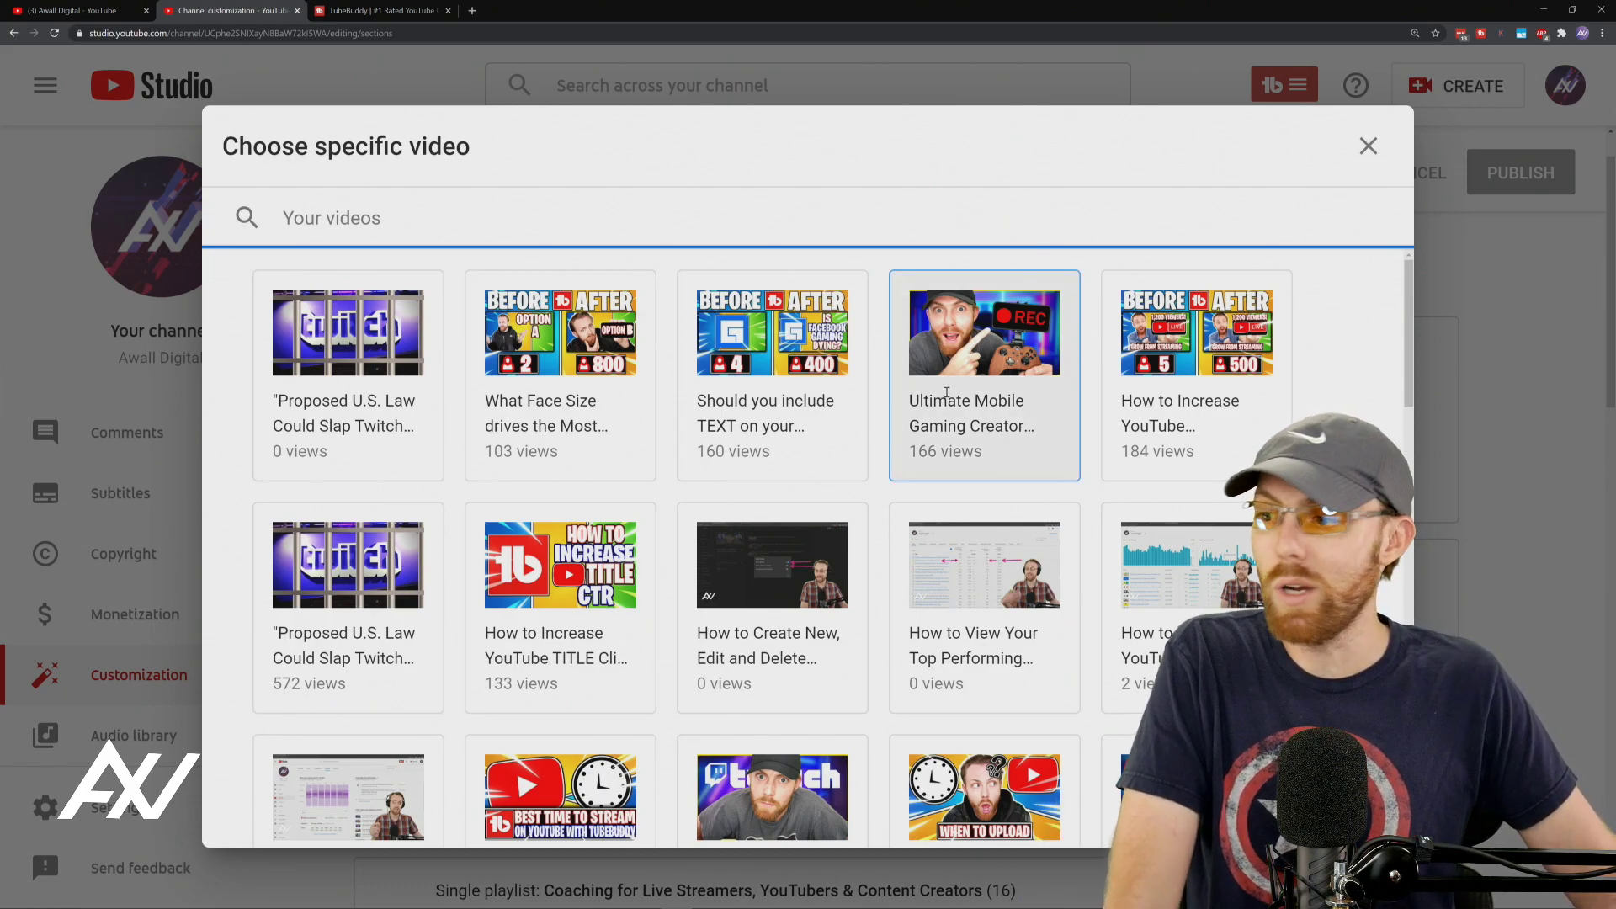
pyautogui.scroll(-2, 946, 393)
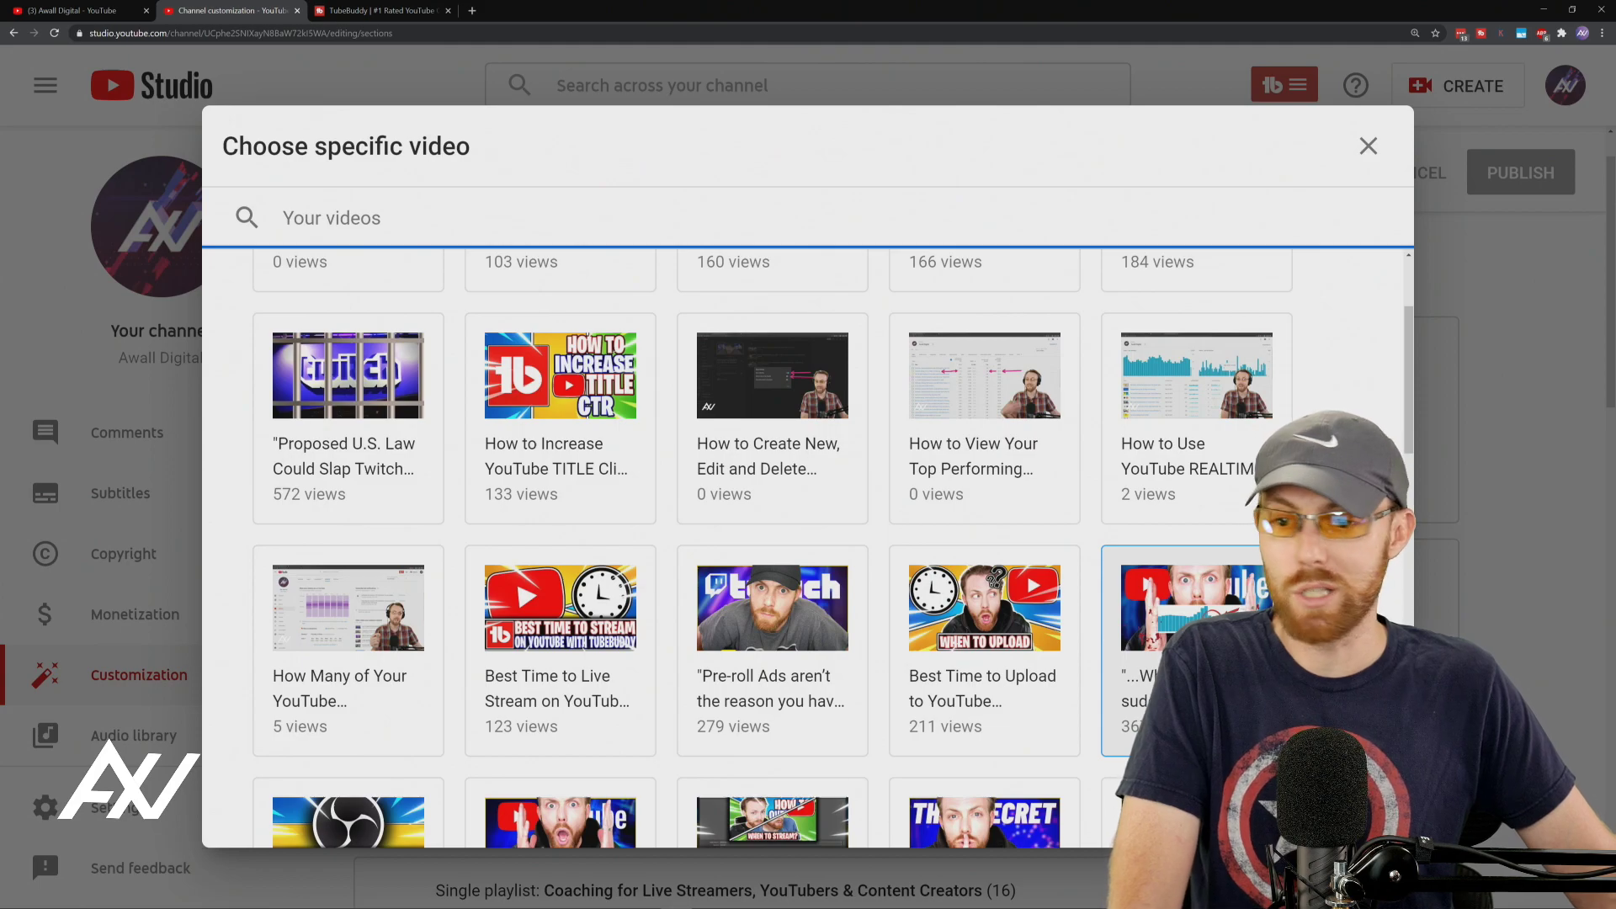
pyautogui.scroll(-1, 1178, 640)
pyautogui.scroll(-3, 1195, 640)
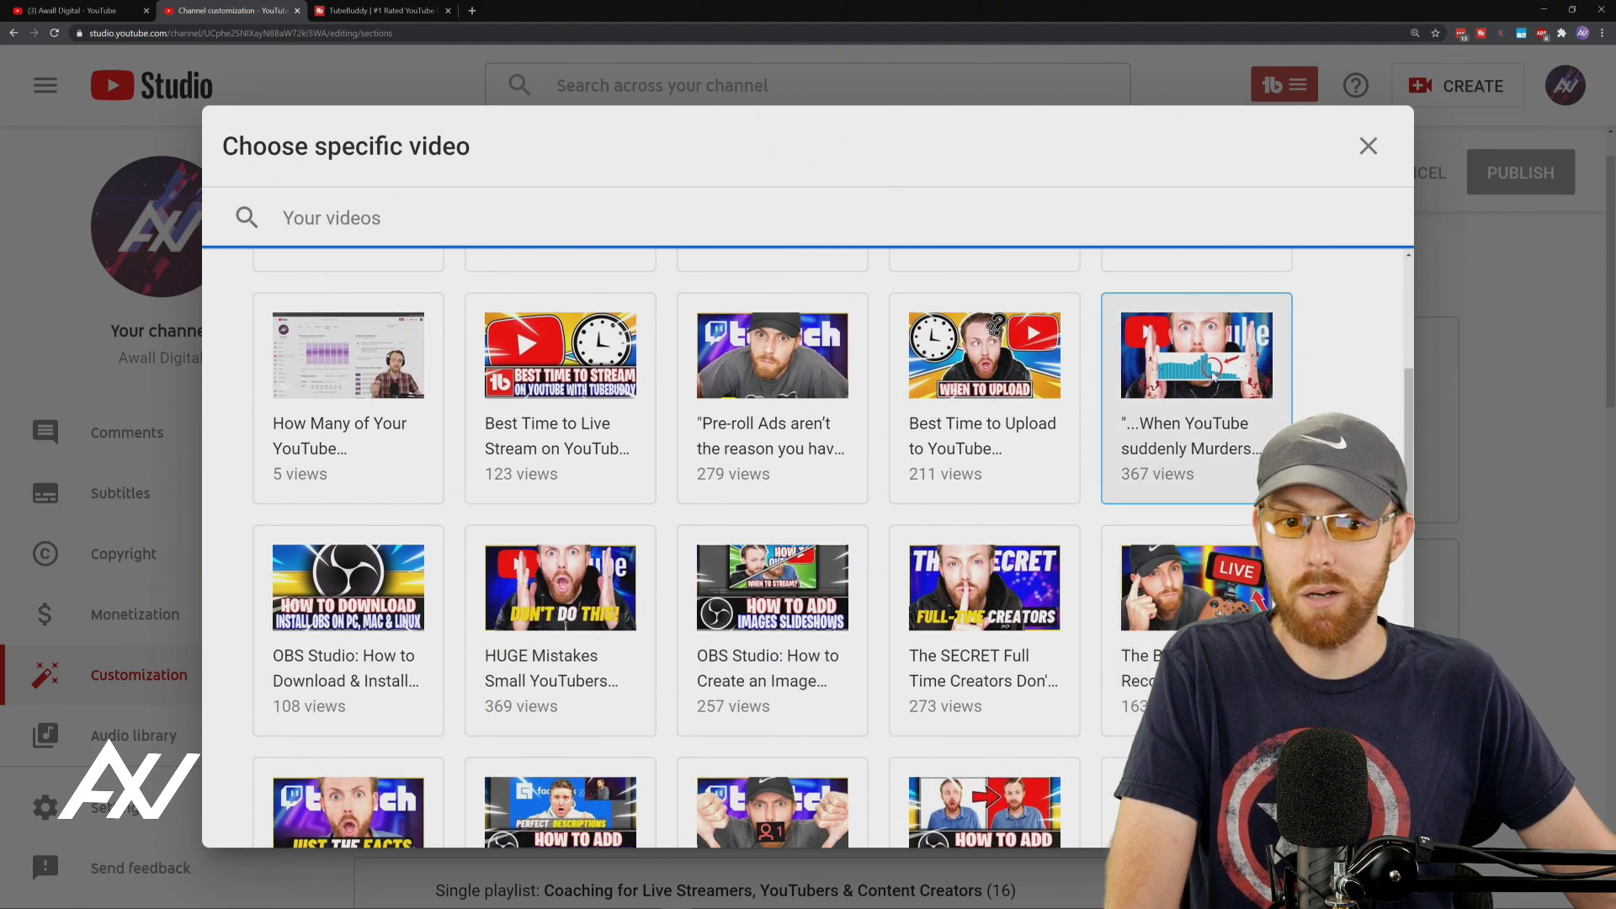
pyautogui.click(1207, 369)
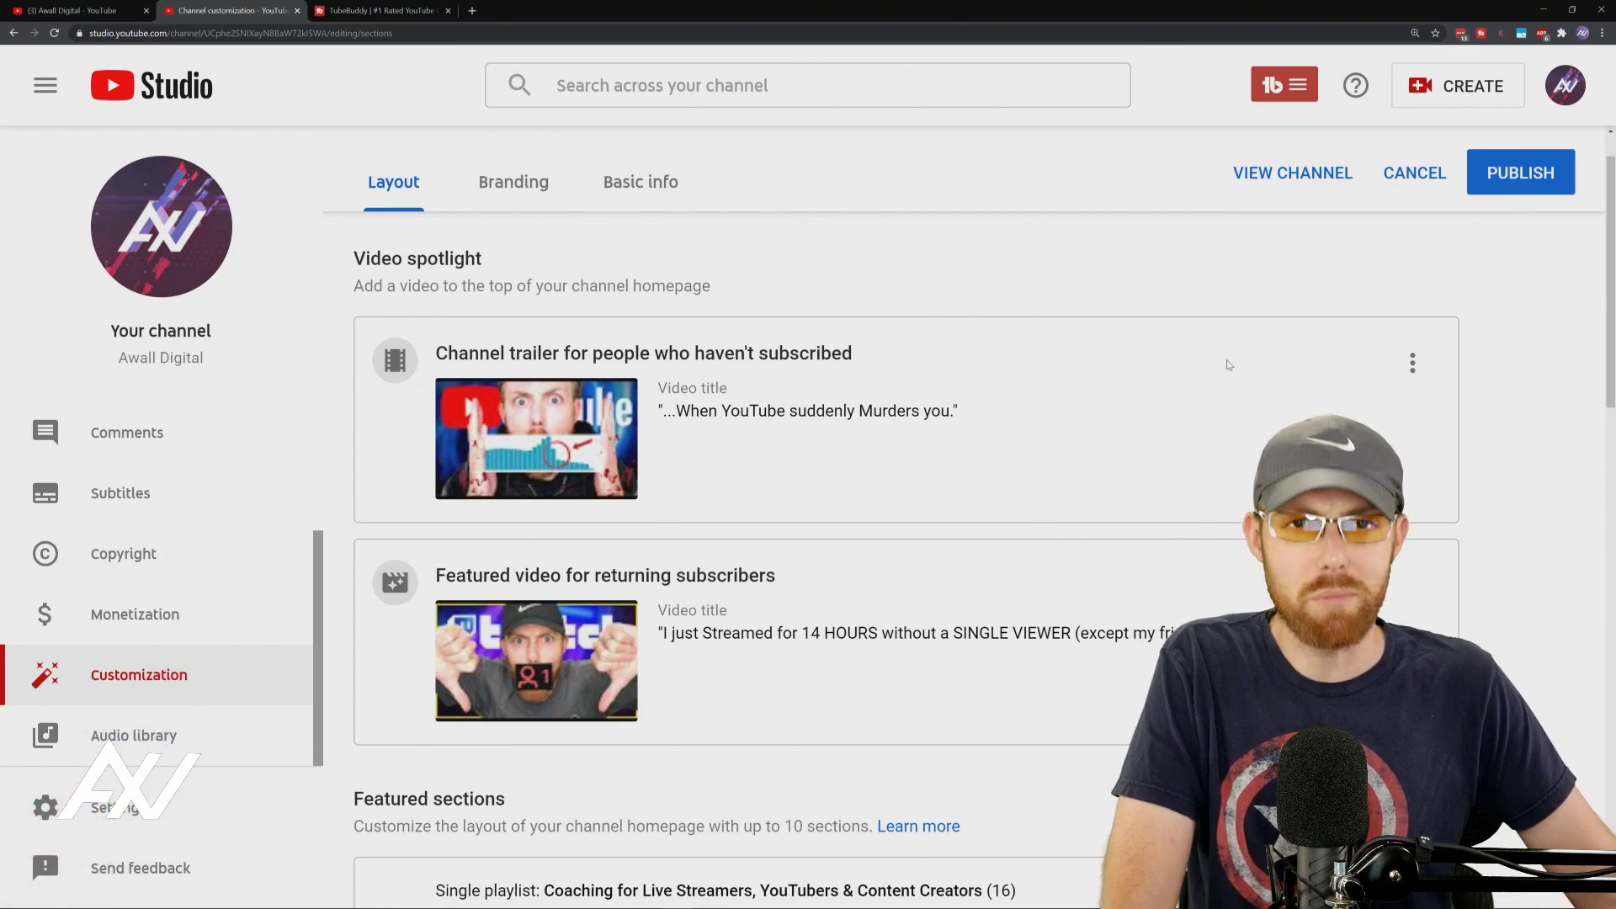
pyautogui.scroll(-3, 1065, 403)
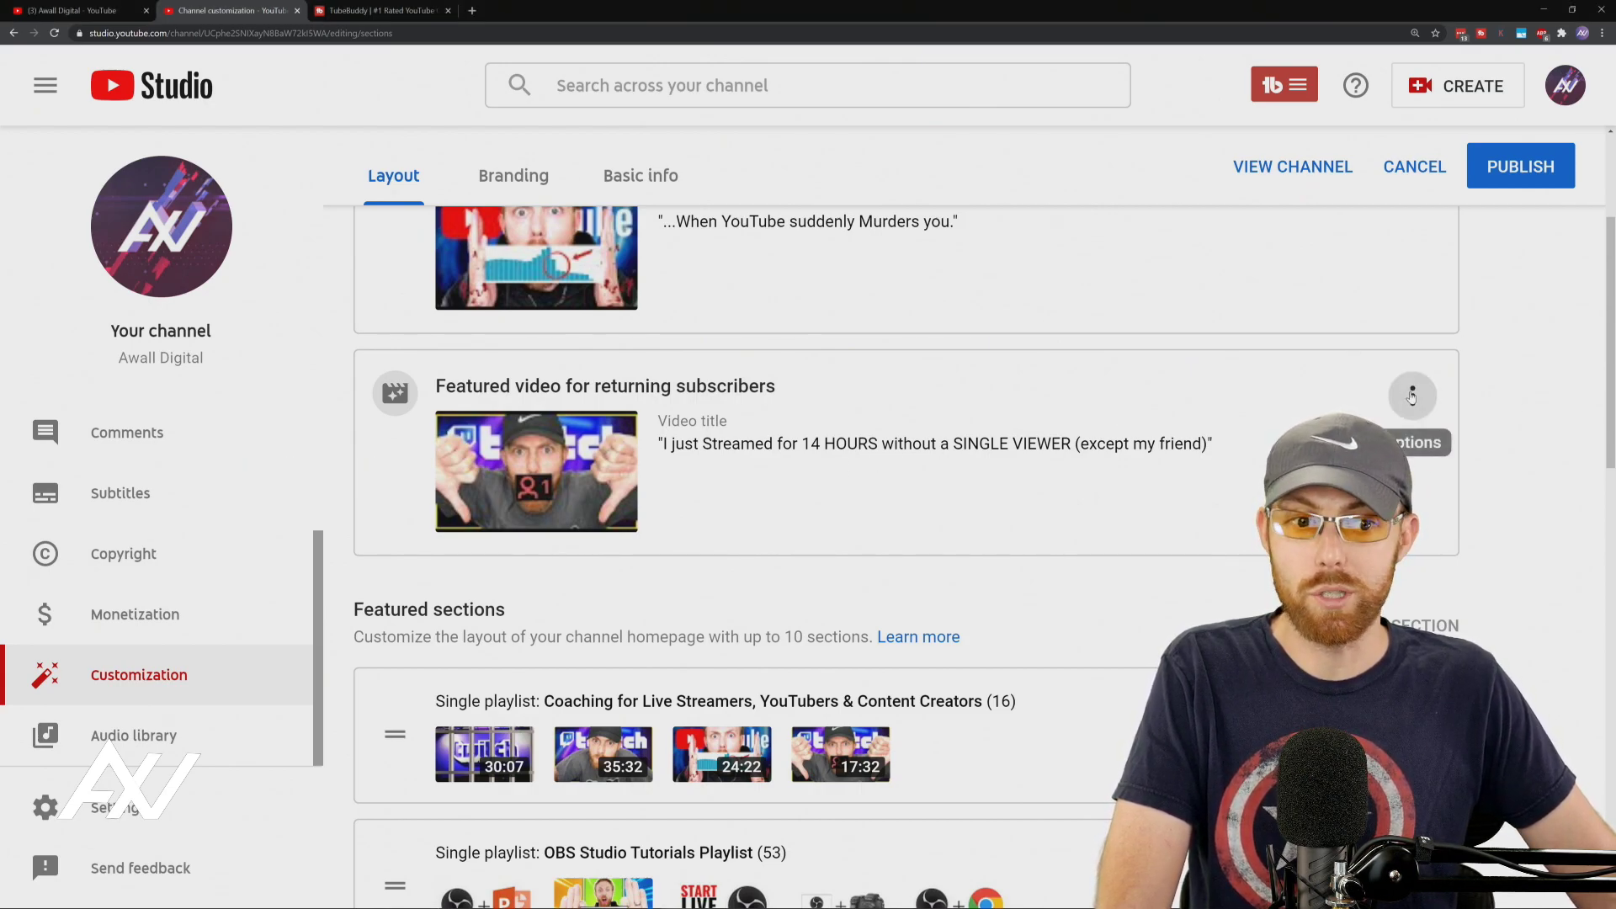
pyautogui.click(1412, 394)
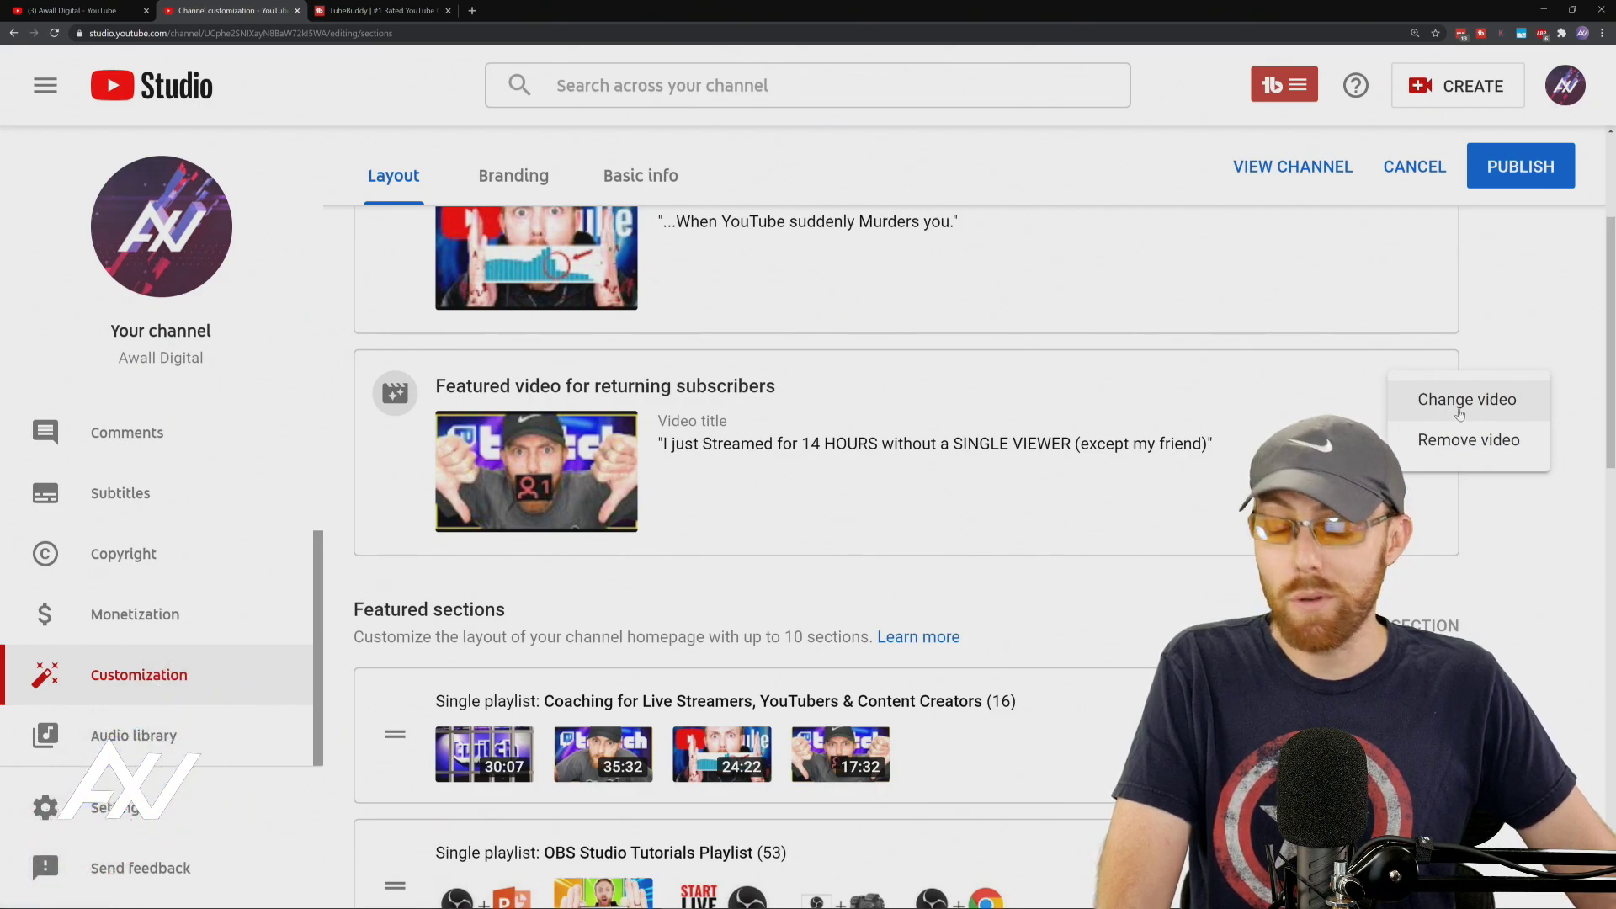
pyautogui.click(1538, 343)
pyautogui.scroll(3, 1492, 362)
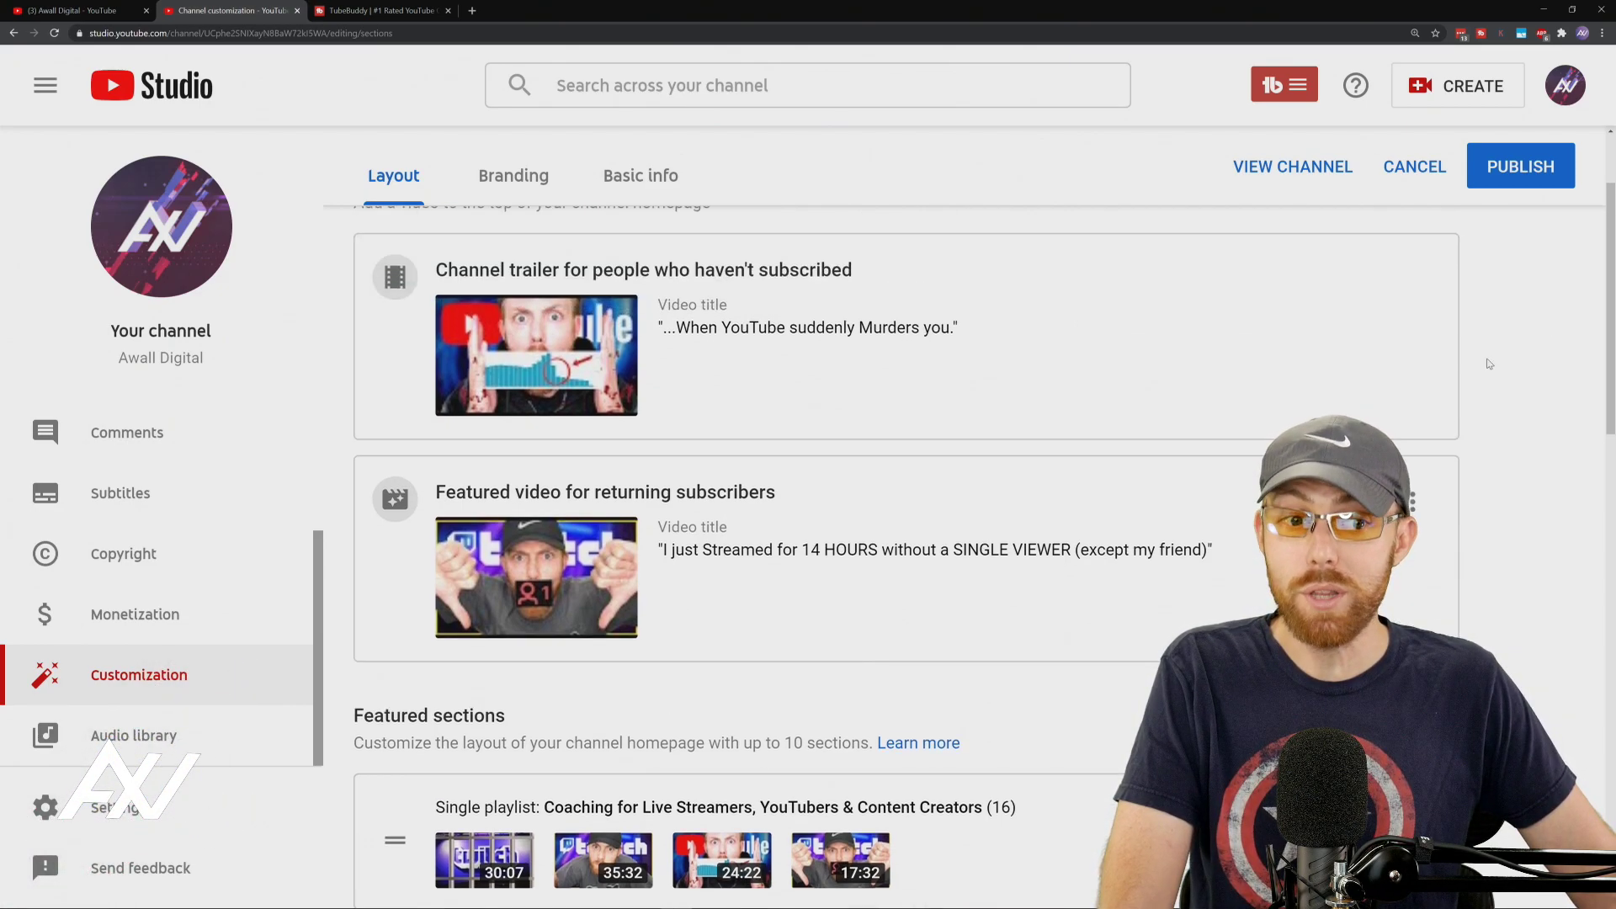
pyautogui.scroll(-1, 1489, 363)
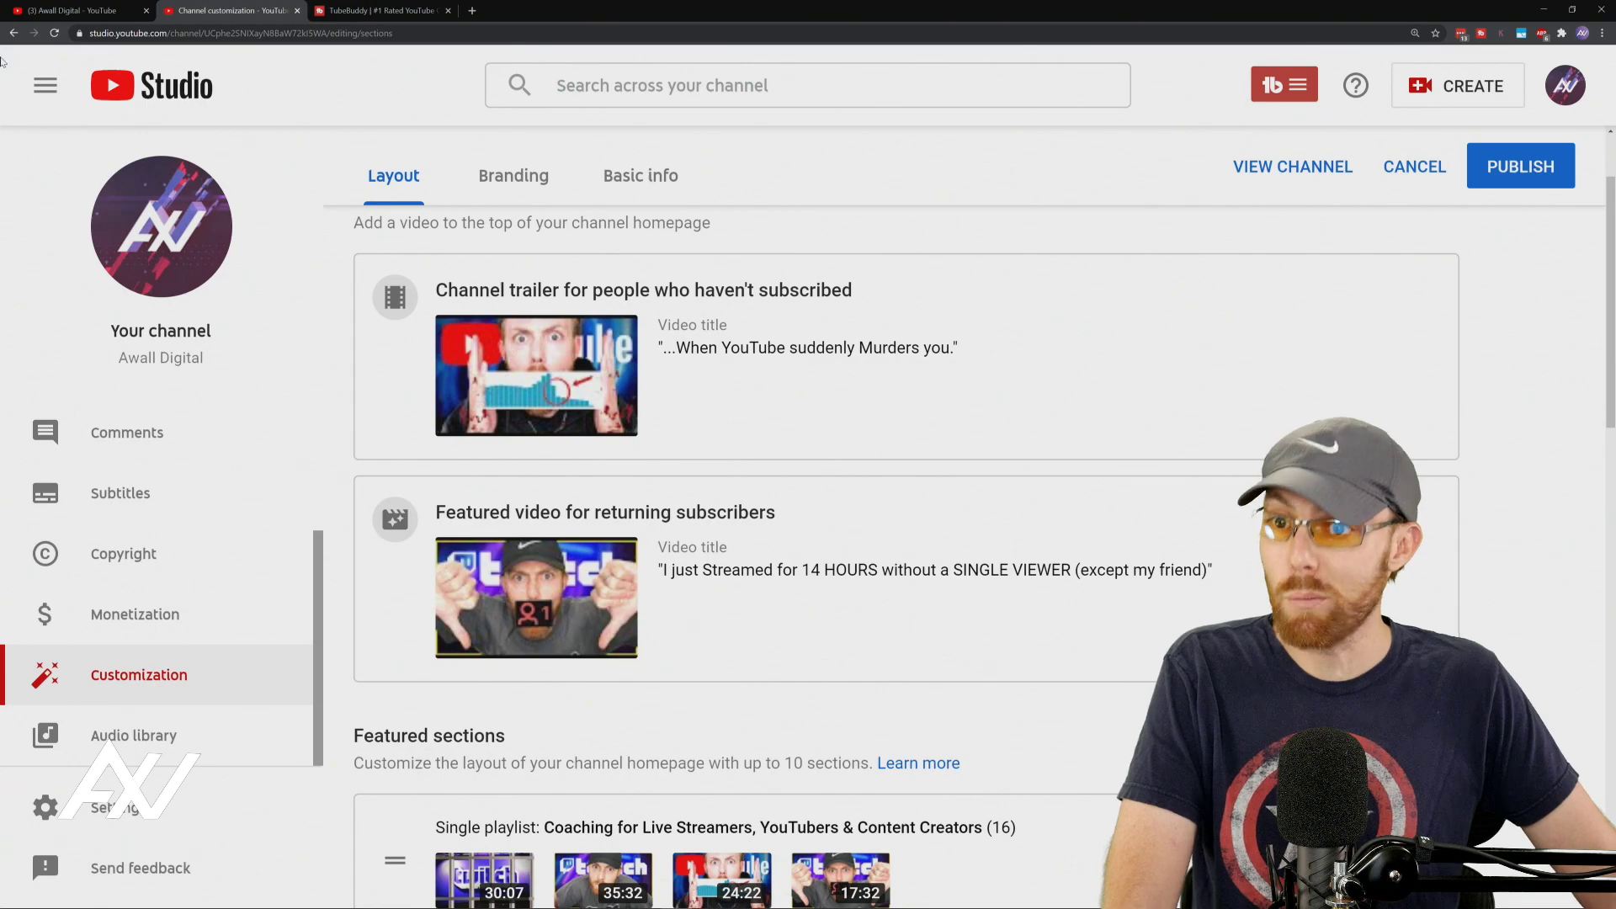
pyautogui.click(95, 10)
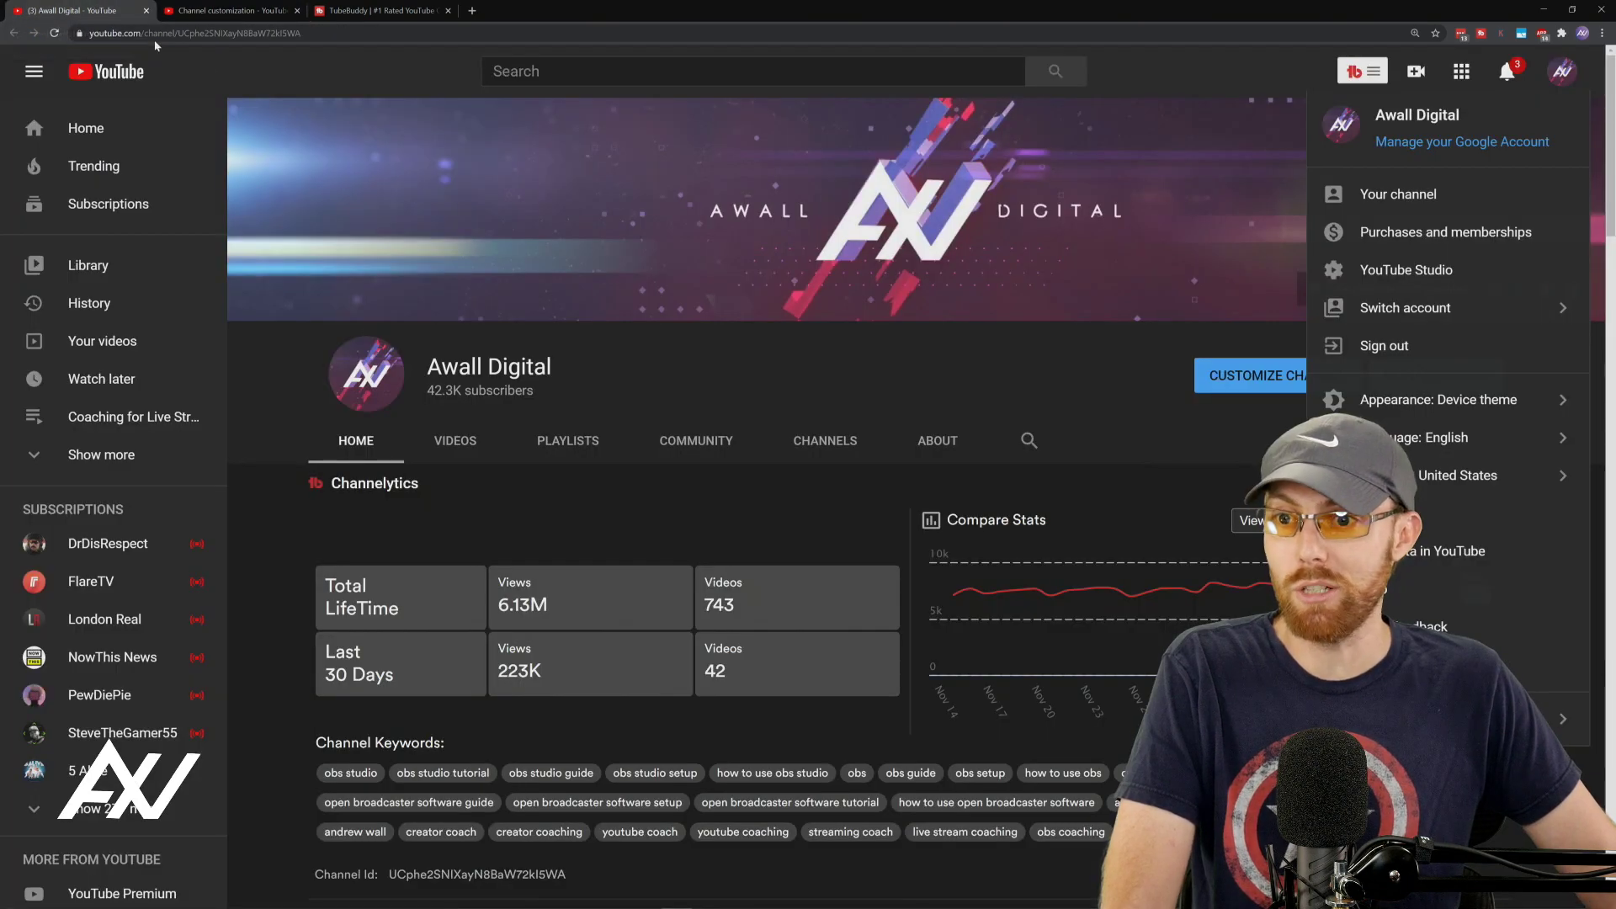
pyautogui.click(922, 363)
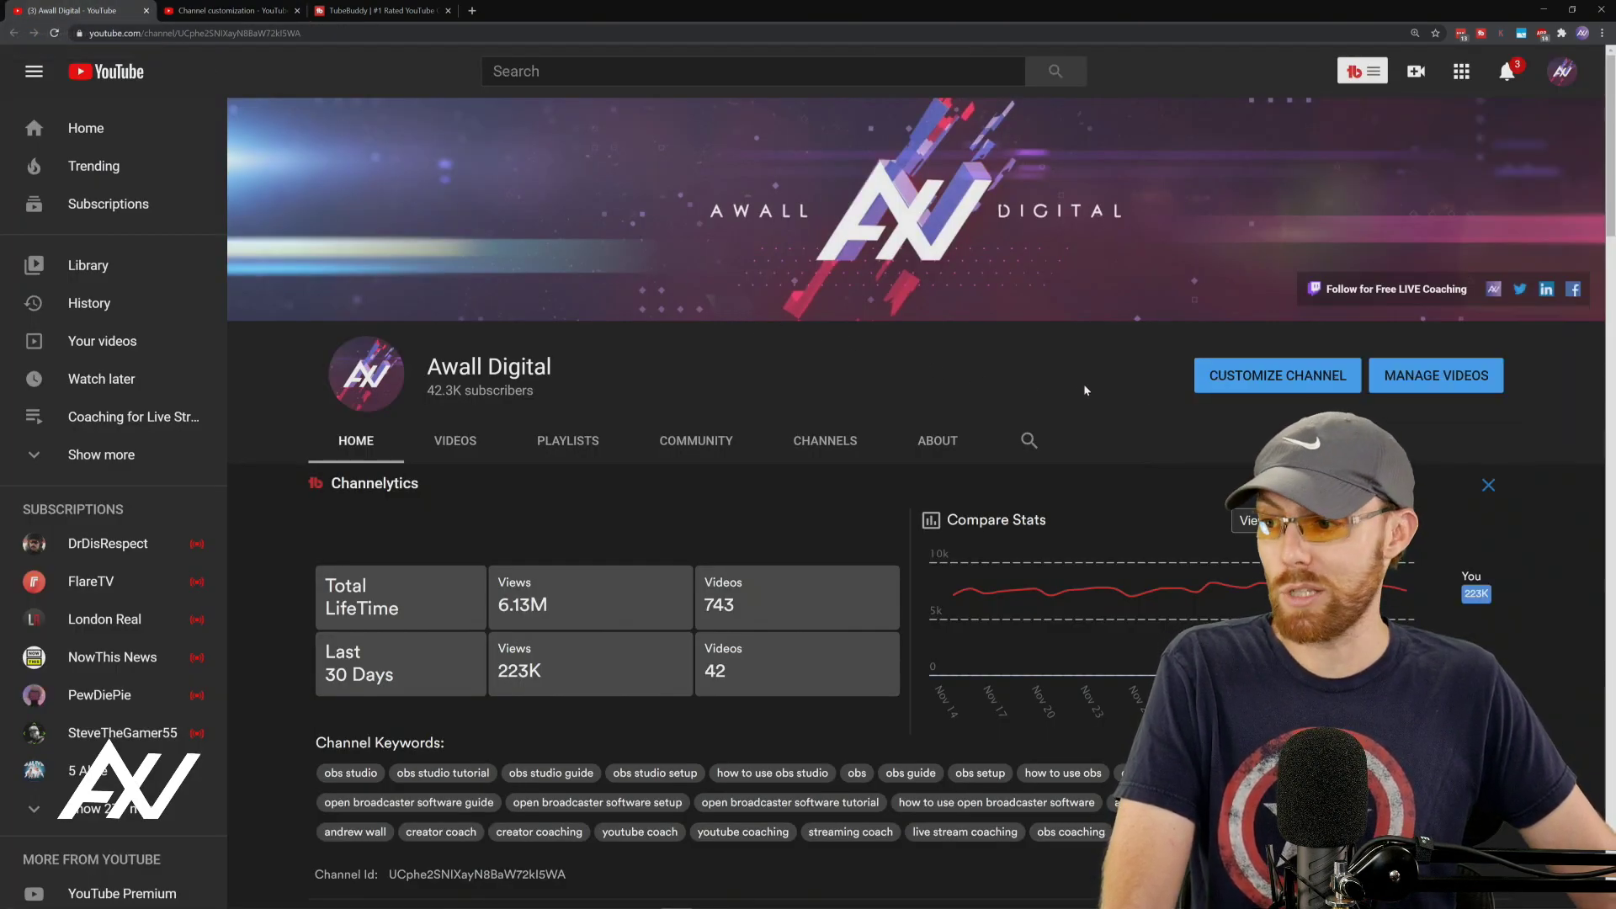
pyautogui.scroll(-8, 1087, 387)
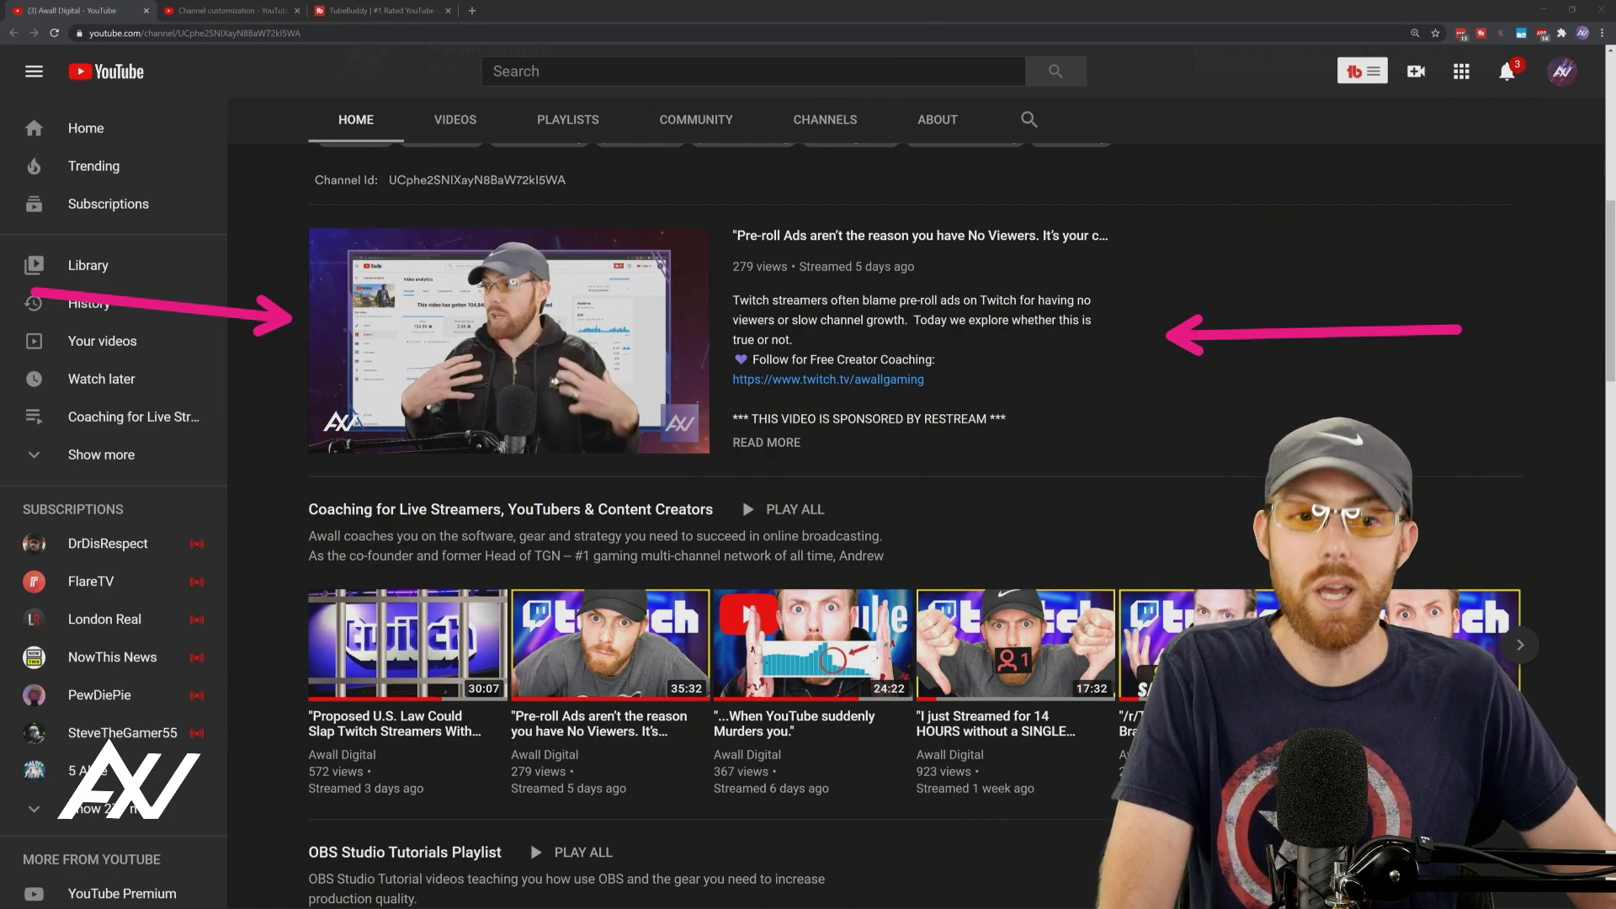
pyautogui.scroll(-1, 1249, 397)
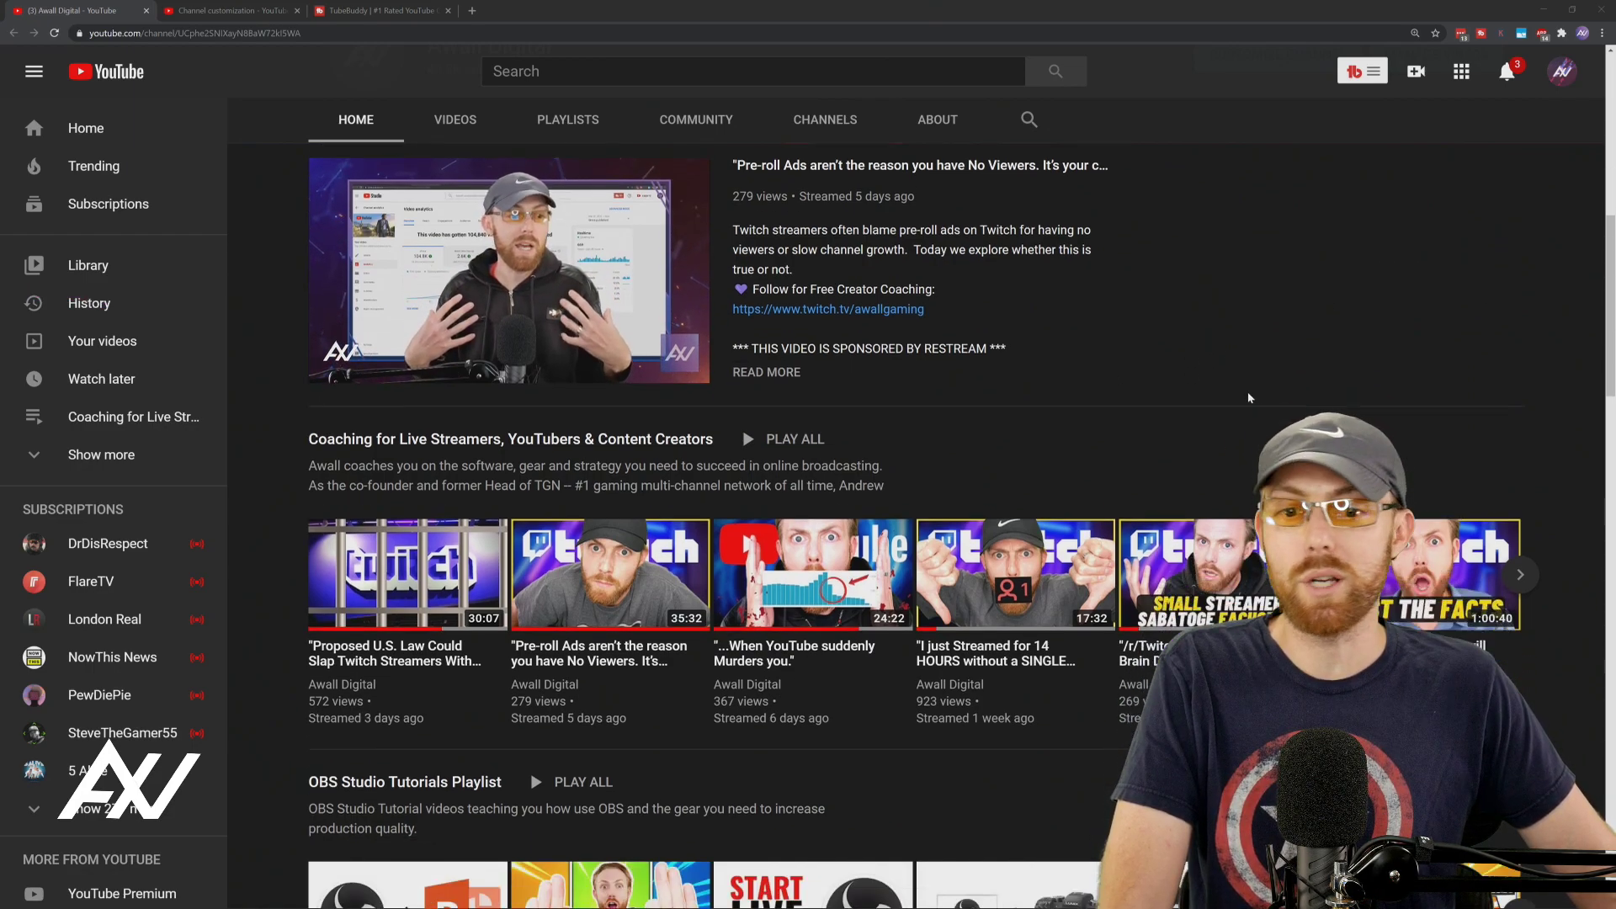
pyautogui.scroll(-3, 1249, 397)
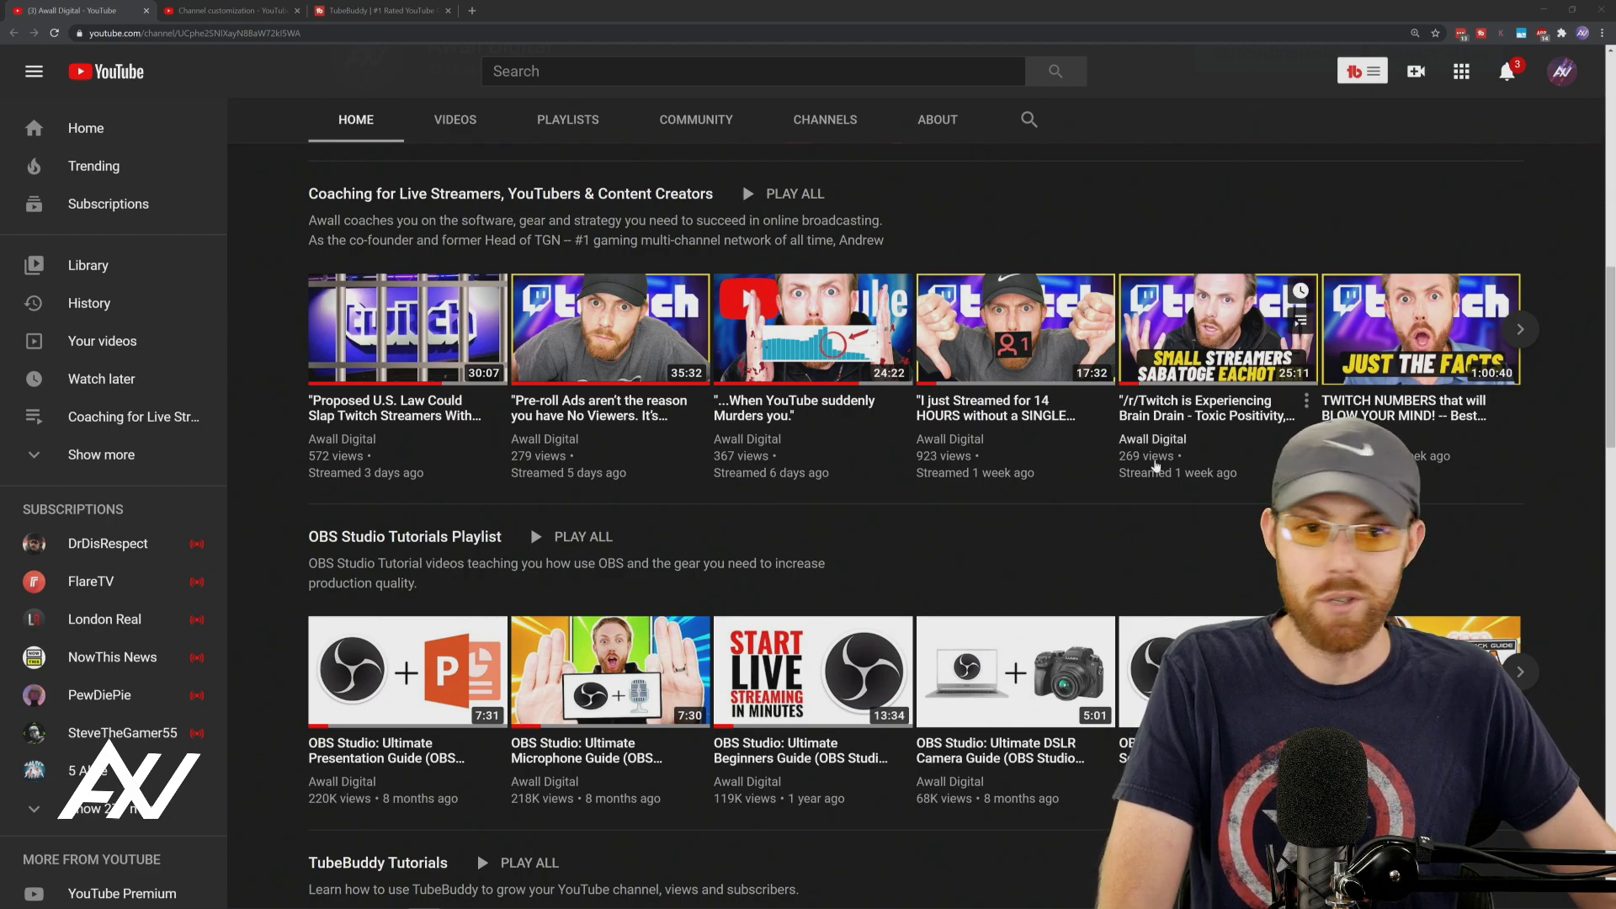
pyautogui.scroll(10, 1159, 446)
pyautogui.click(223, 11)
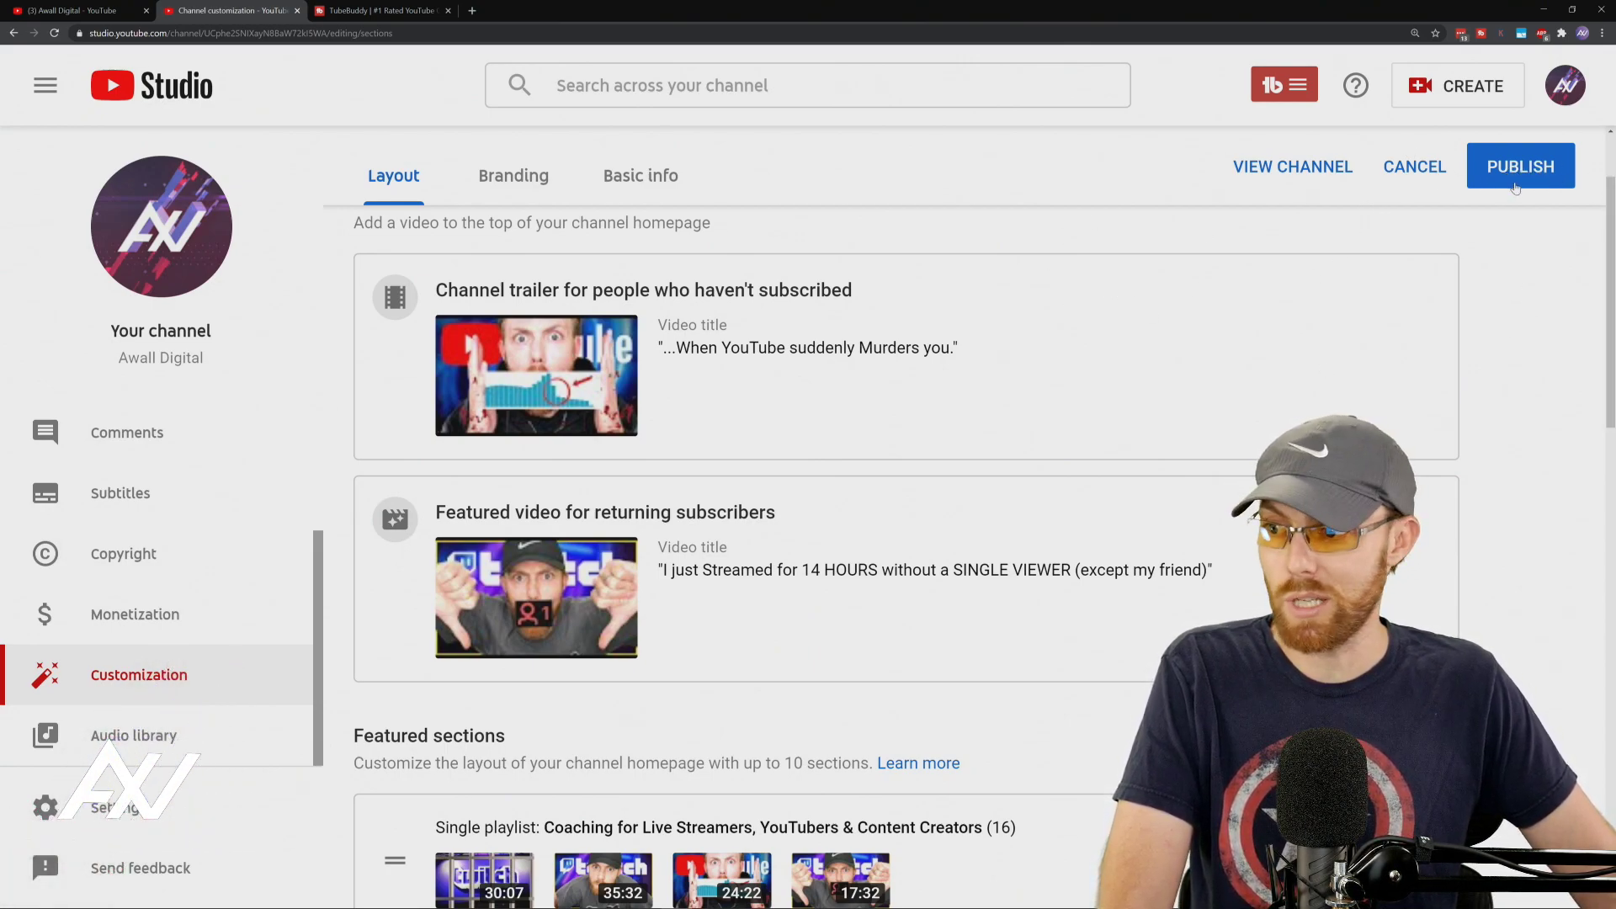
# Step: Publish the current homepage layout changes using PUBLISH
pyautogui.click(1537, 169)
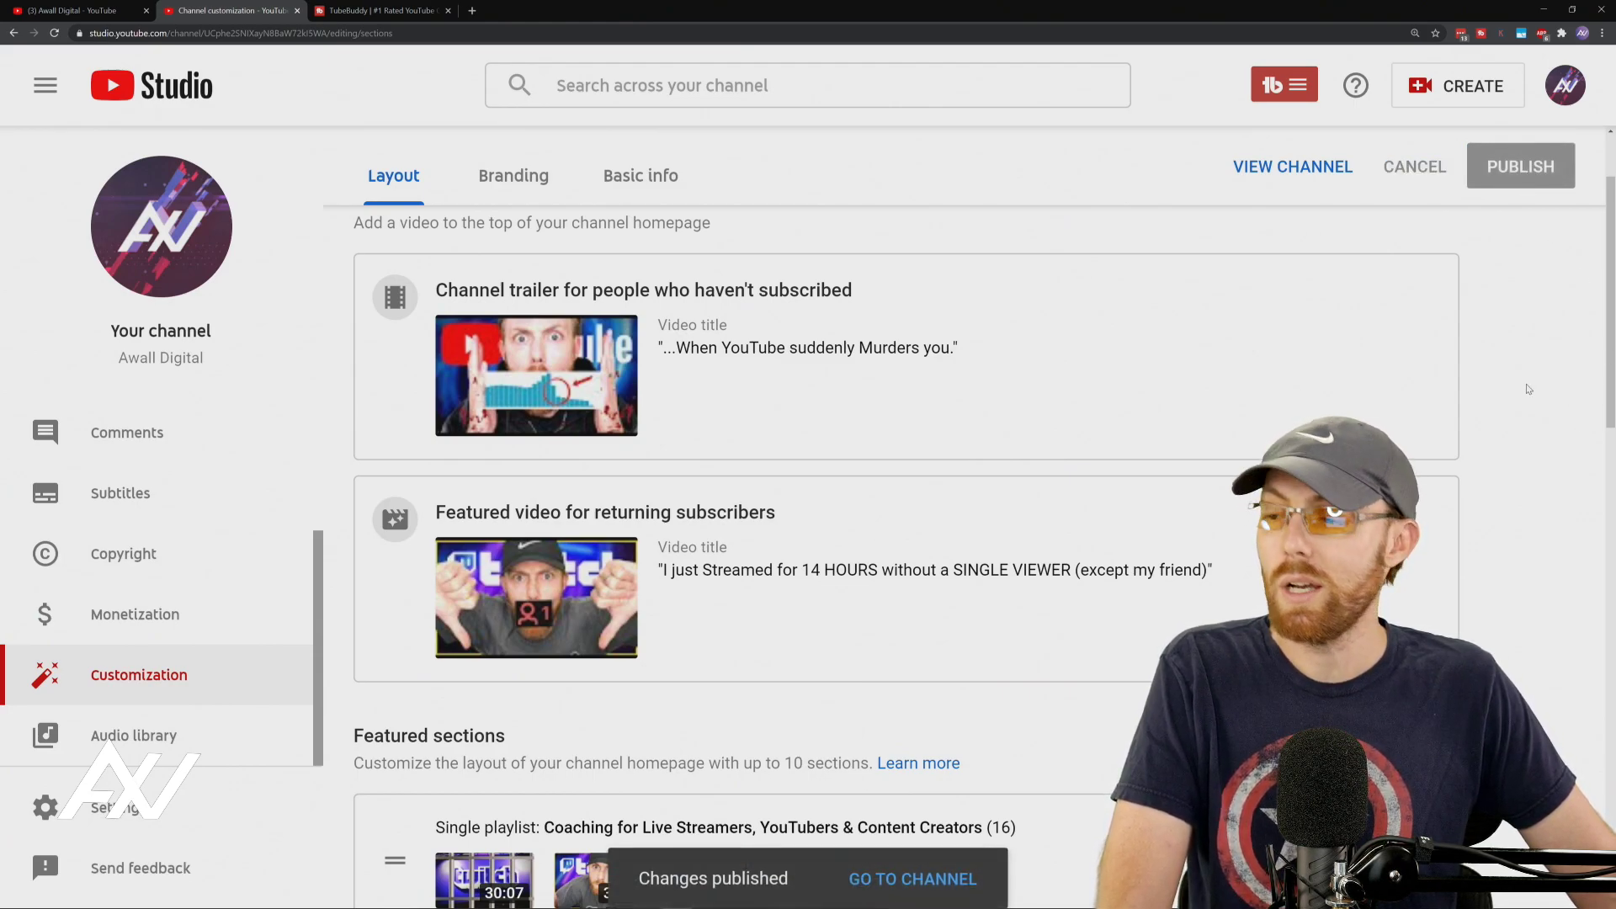
pyautogui.scroll(-6, 905, 555)
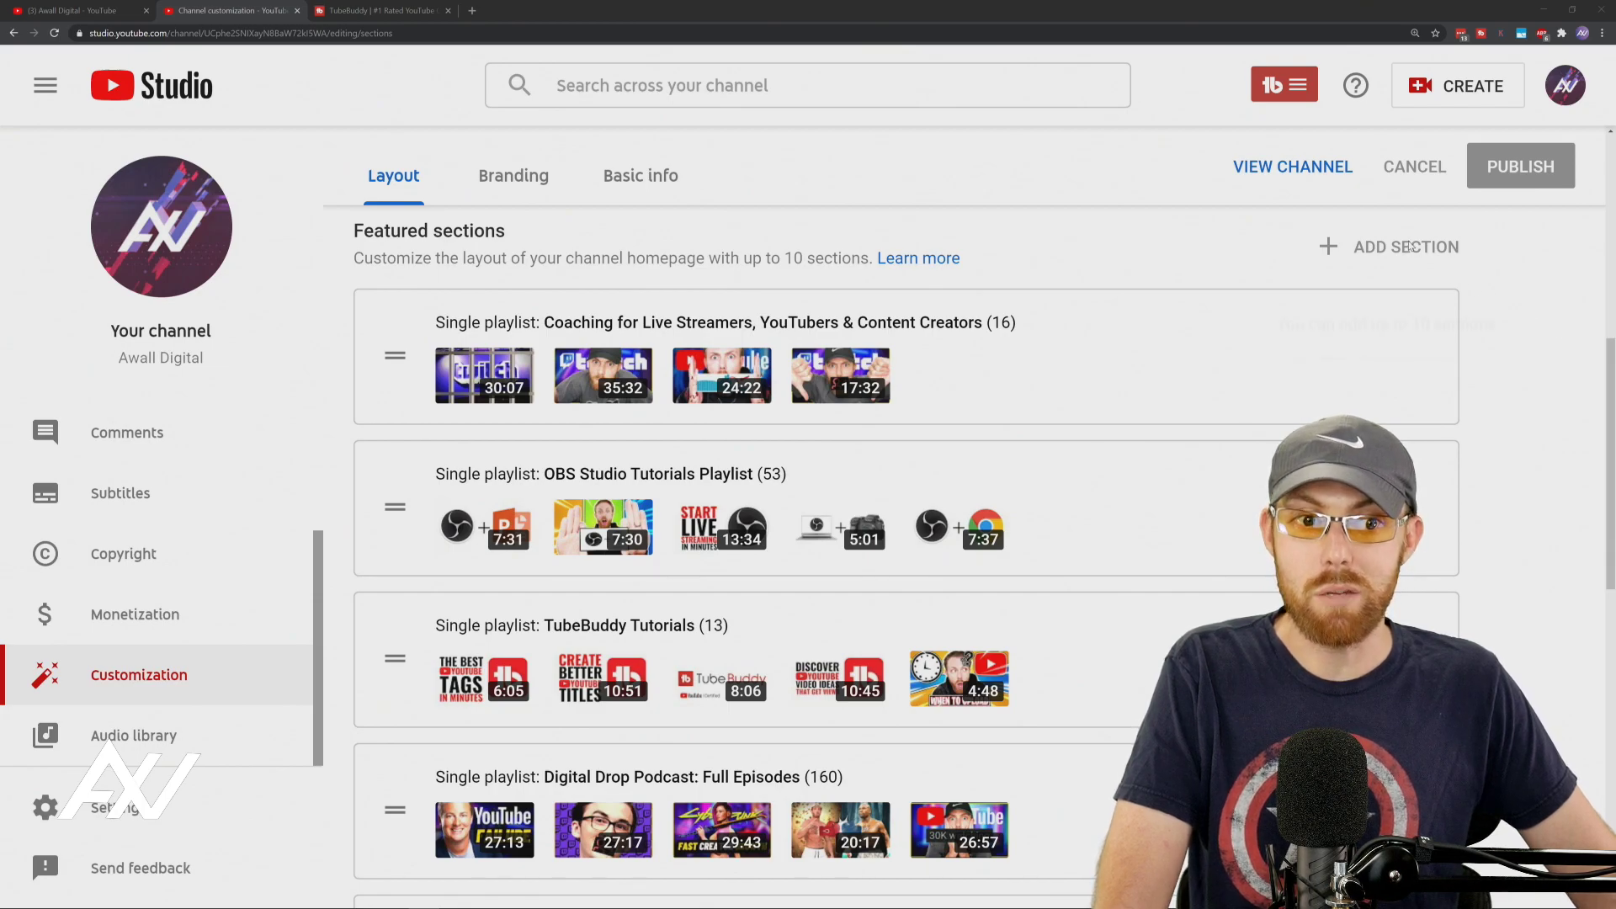
# Step: Remove the empty Live now (0) section at the bottom of the featured sections
pyautogui.moveTo(1413, 249)
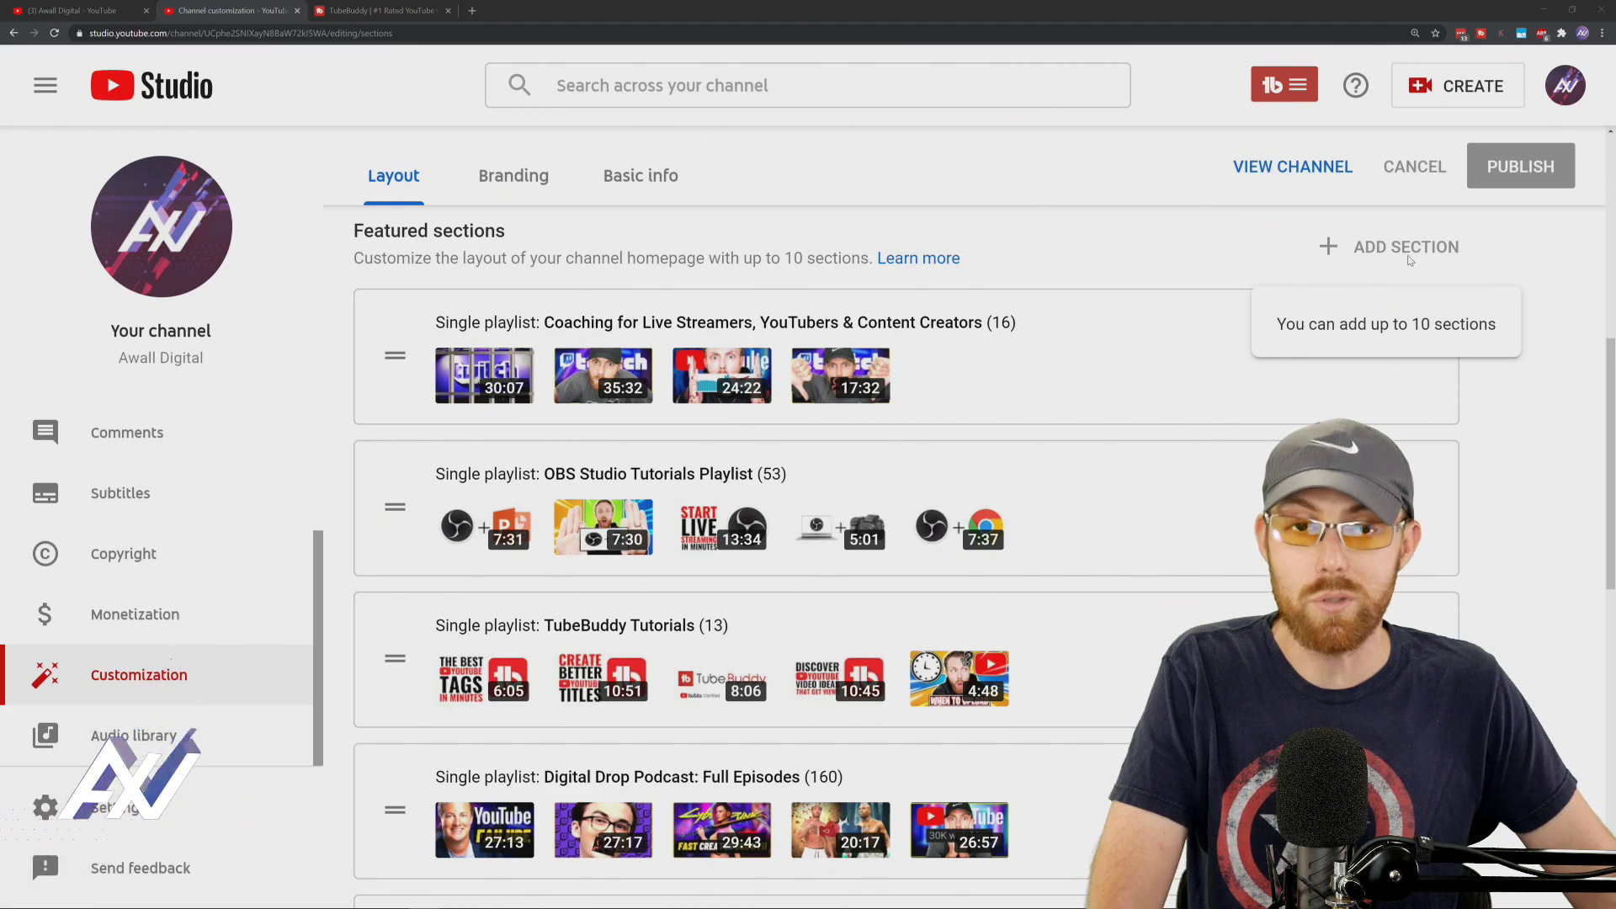
pyautogui.scroll(-8, 1567, 273)
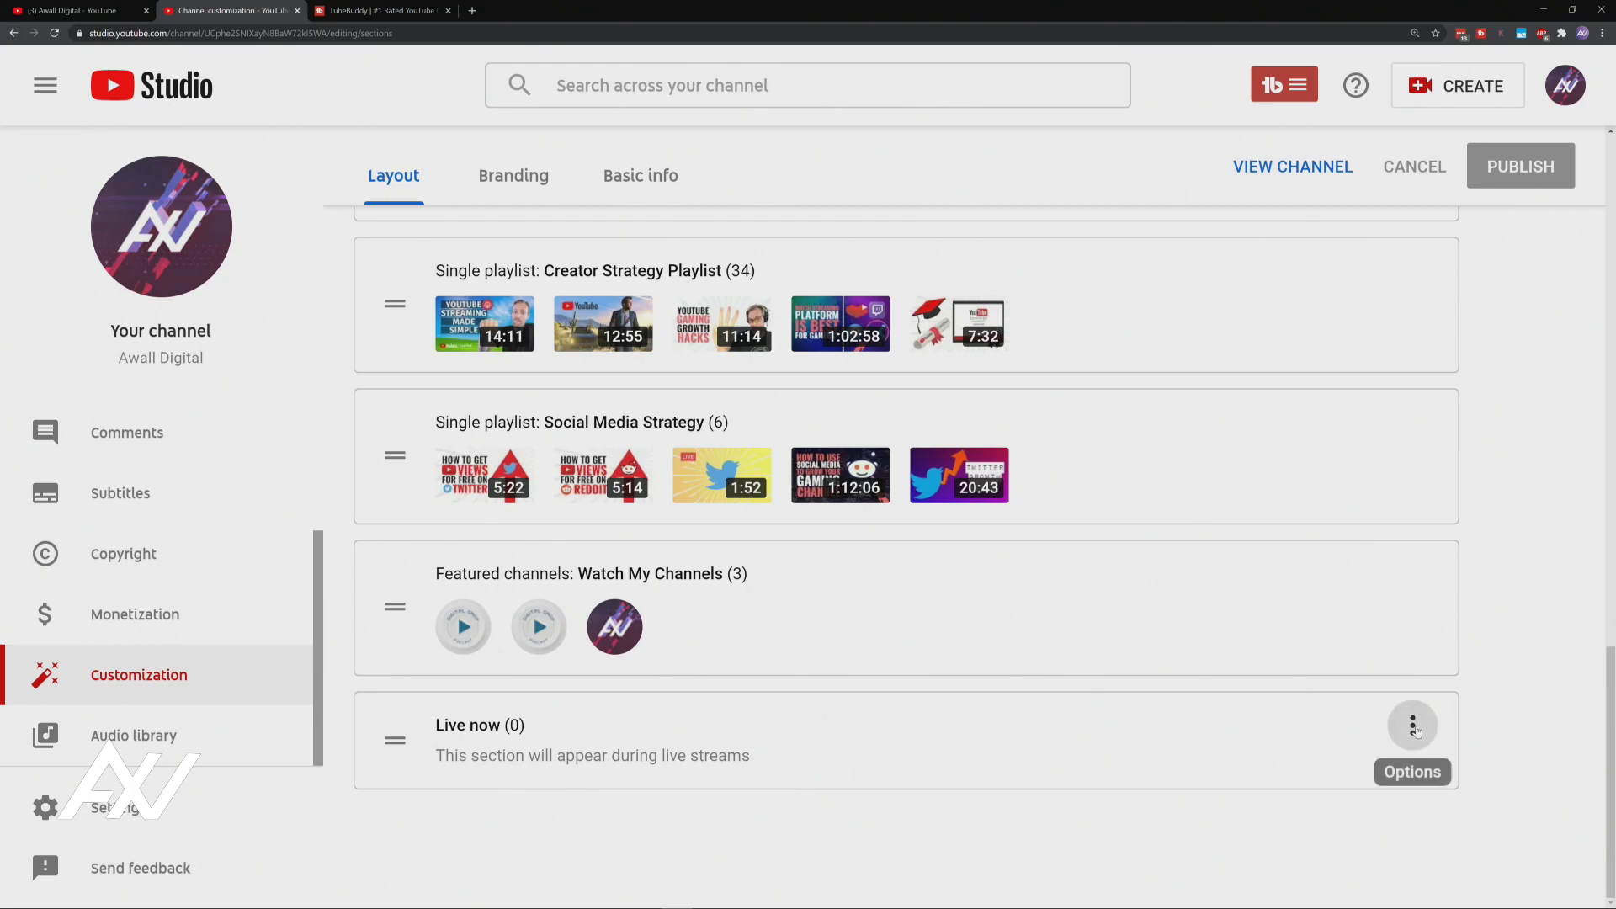
pyautogui.click(1414, 729)
pyautogui.click(1516, 729)
pyautogui.scroll(15, 1447, 566)
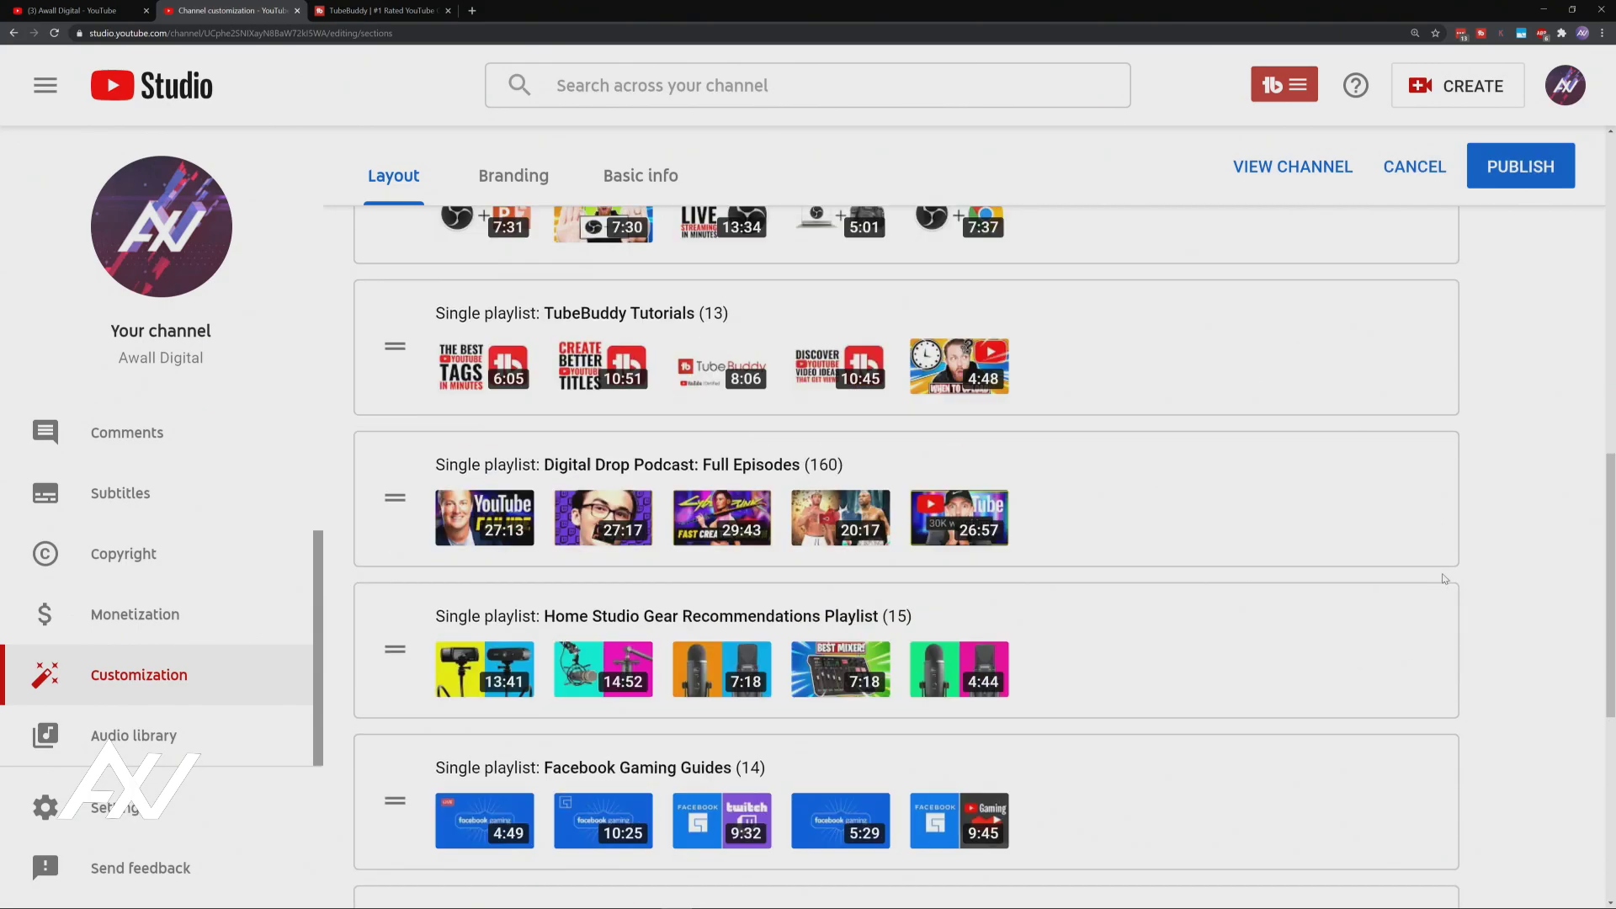
pyautogui.scroll(-7, 1484, 480)
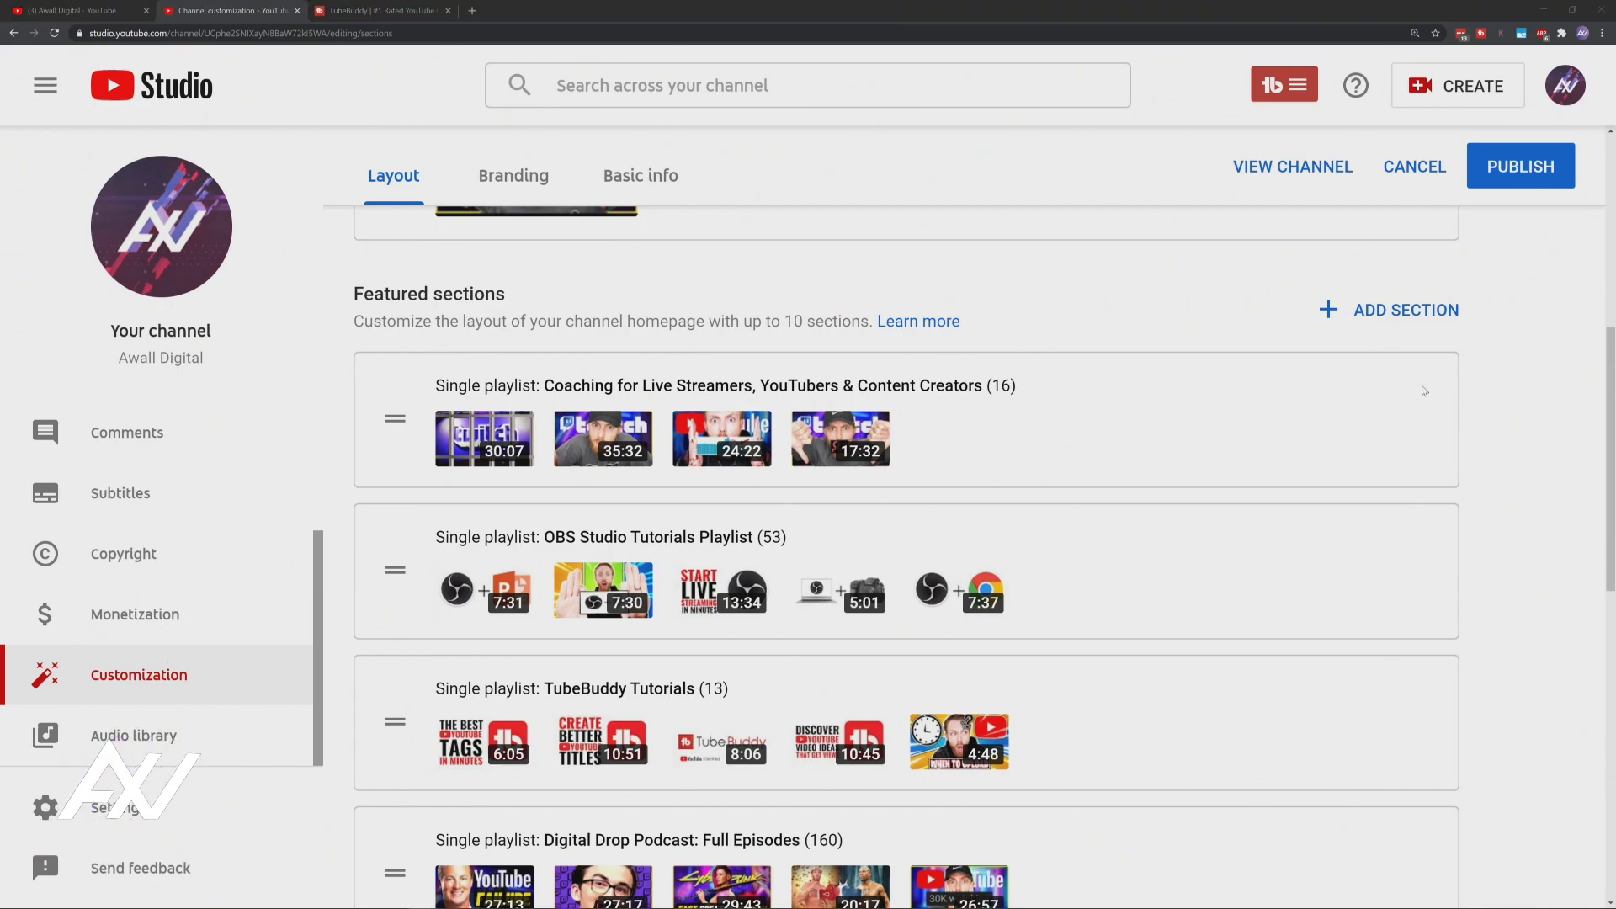
# Step: Add a Single playlist section using the channel's YouTube Educational Content playlist
pyautogui.click(1381, 309)
pyautogui.scroll(-1, 1305, 432)
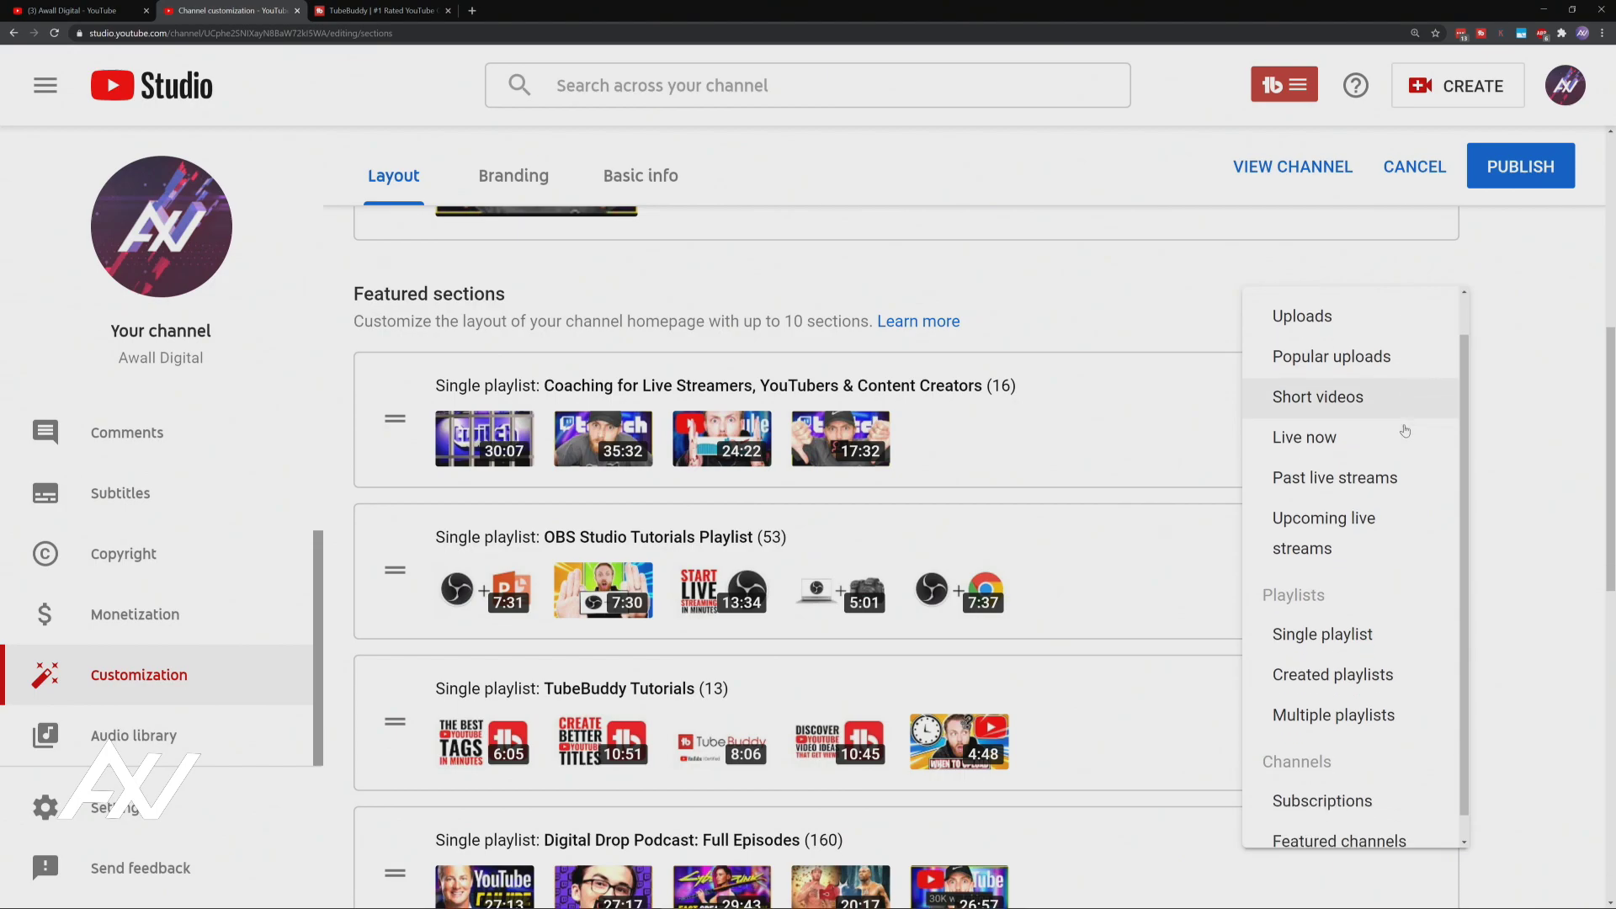
pyautogui.click(1398, 618)
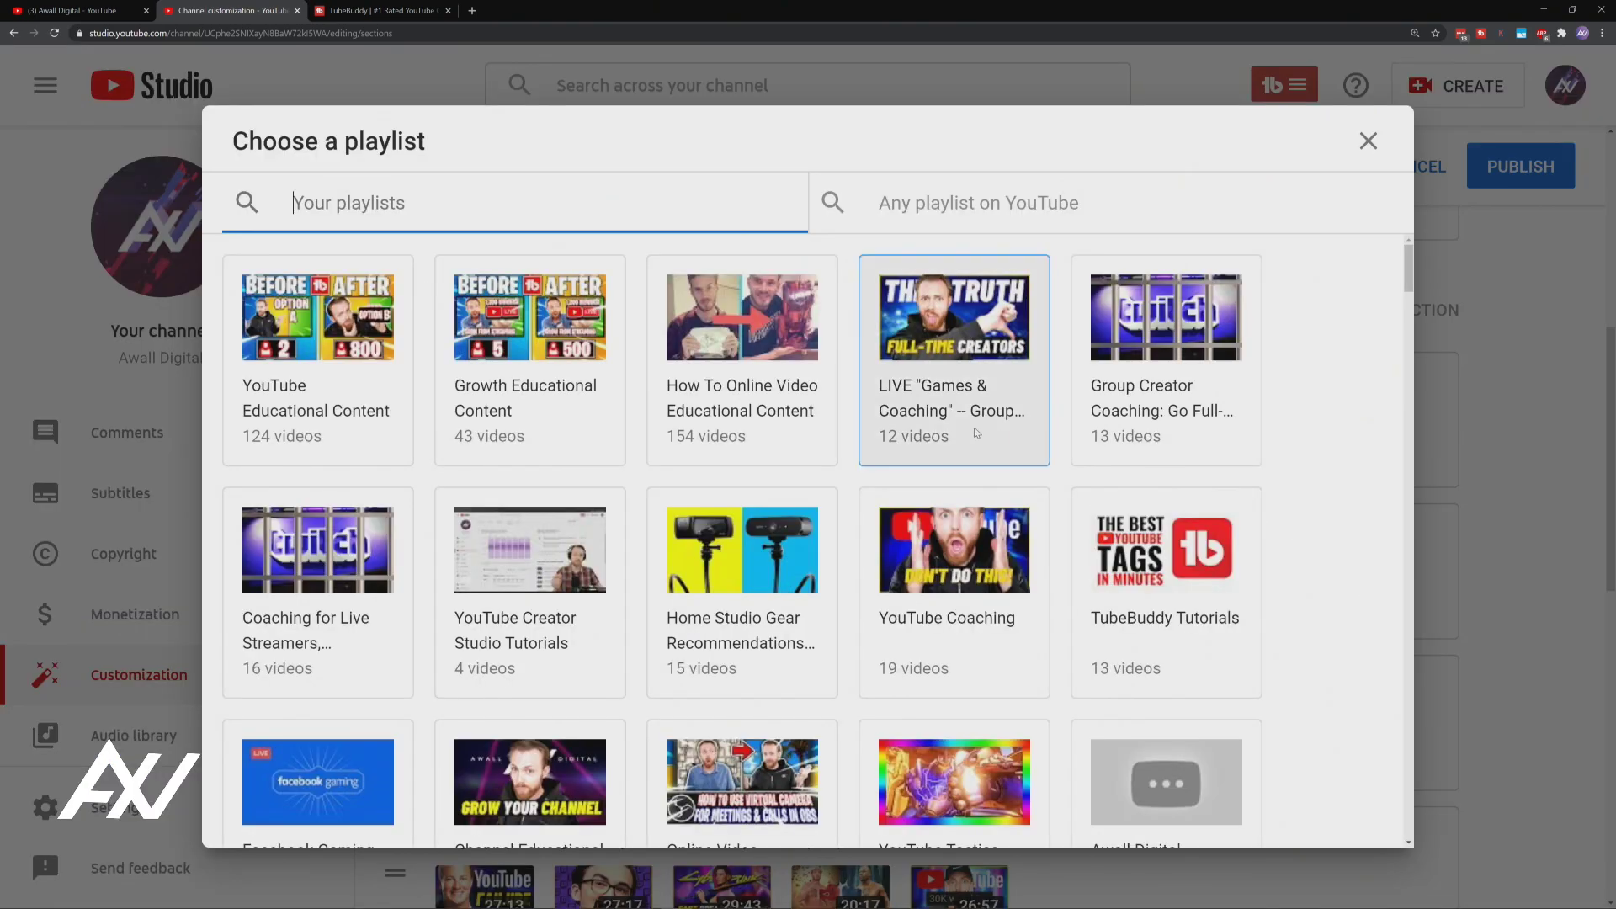
pyautogui.click(1009, 207)
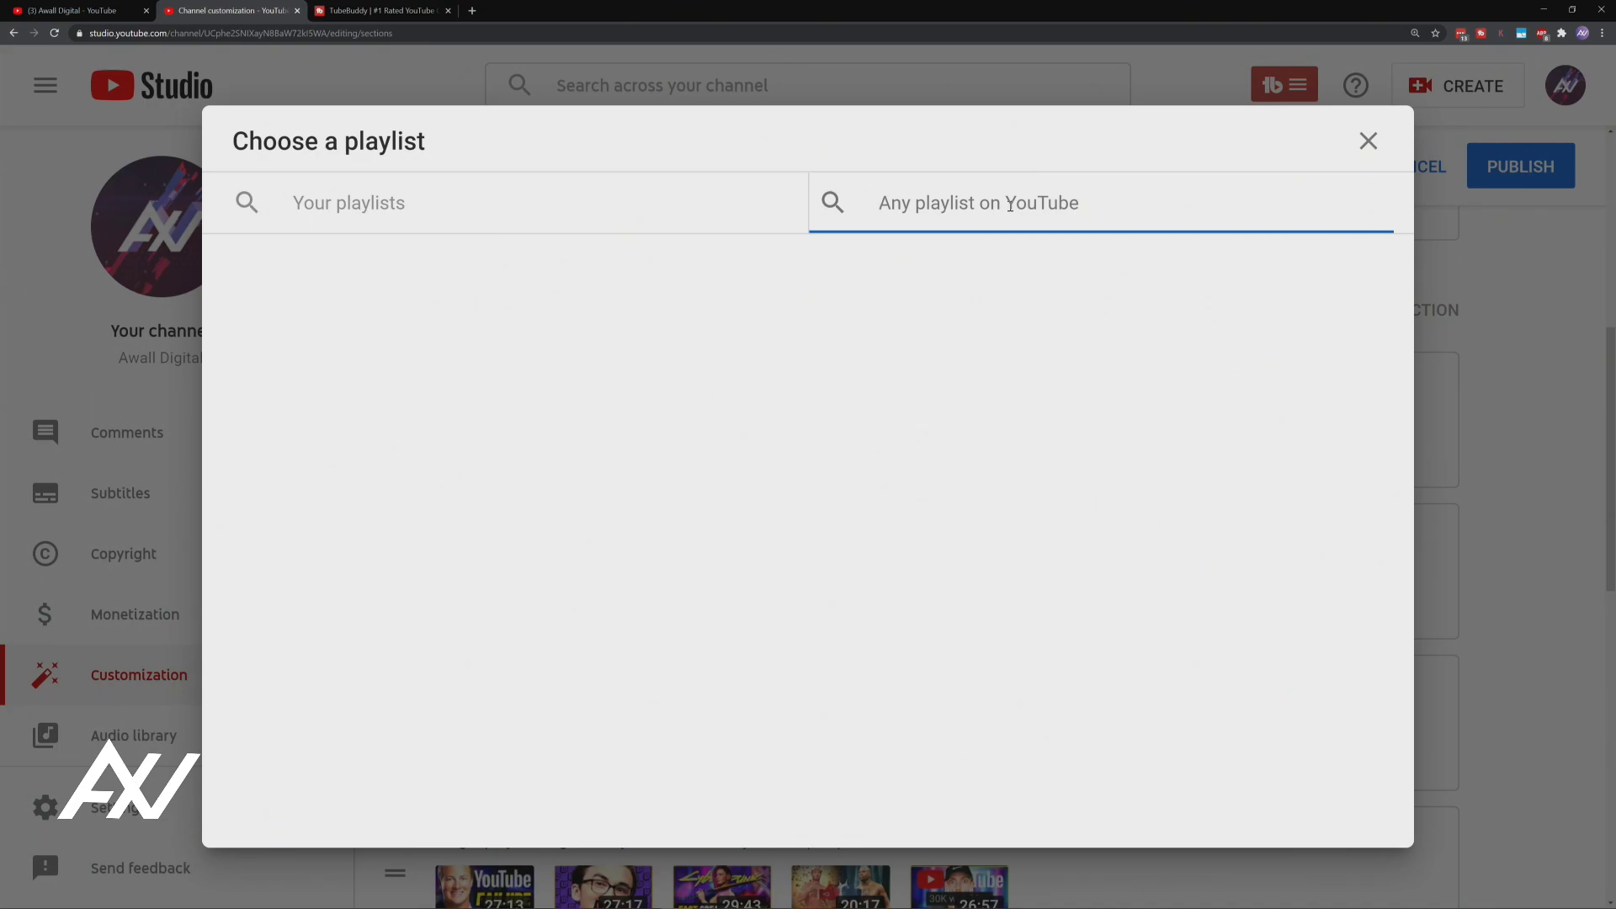
pyautogui.click(572, 222)
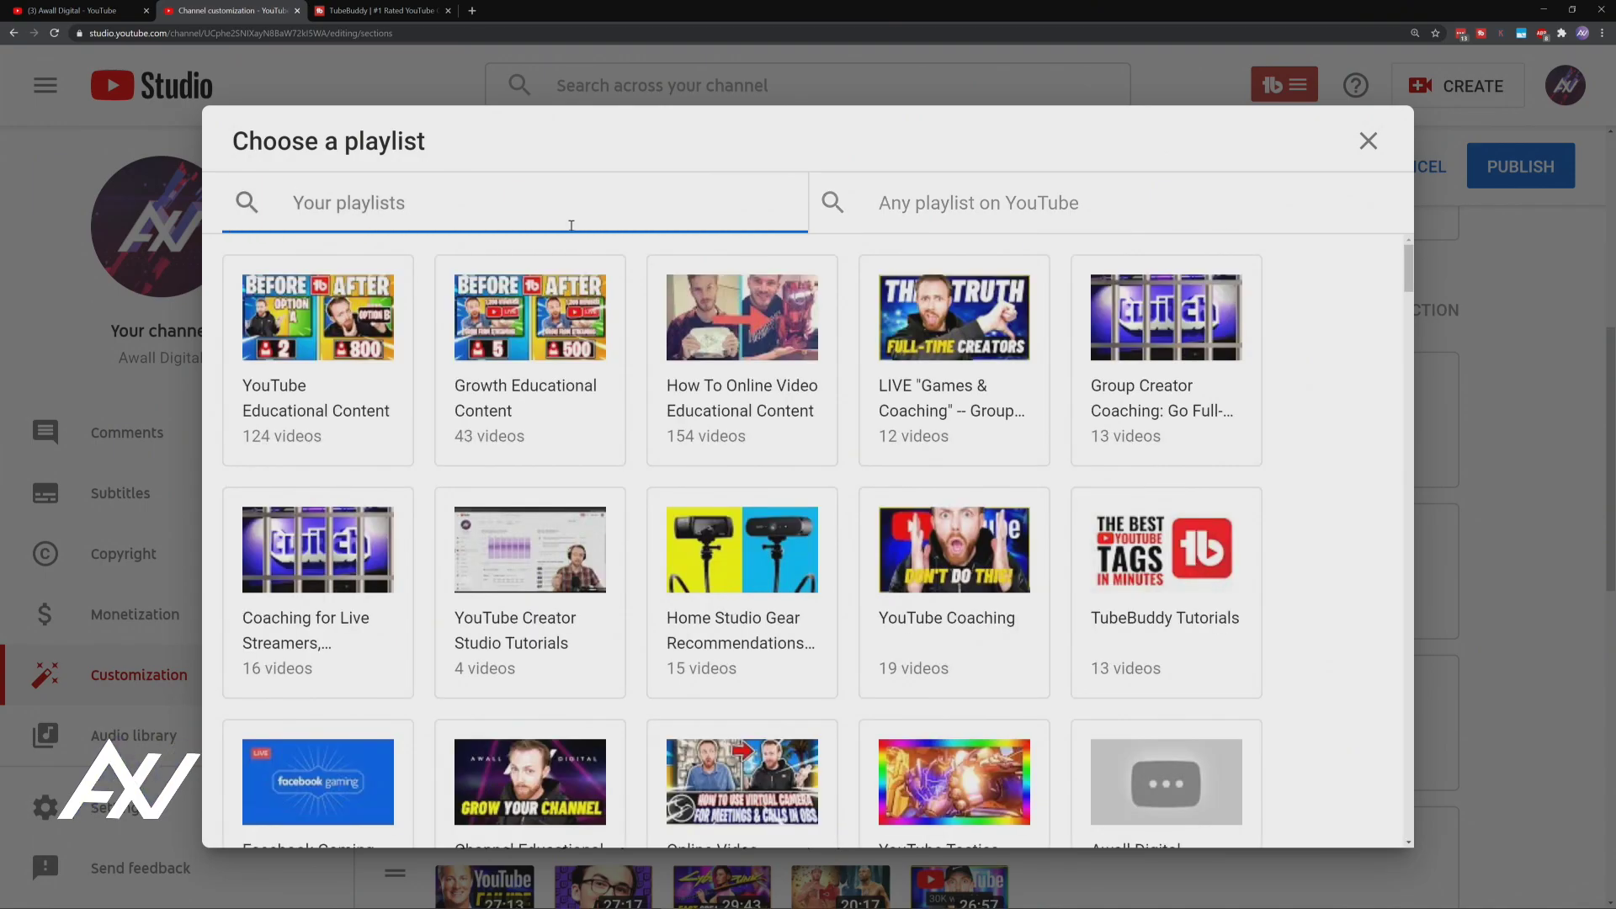
pyautogui.click(336, 343)
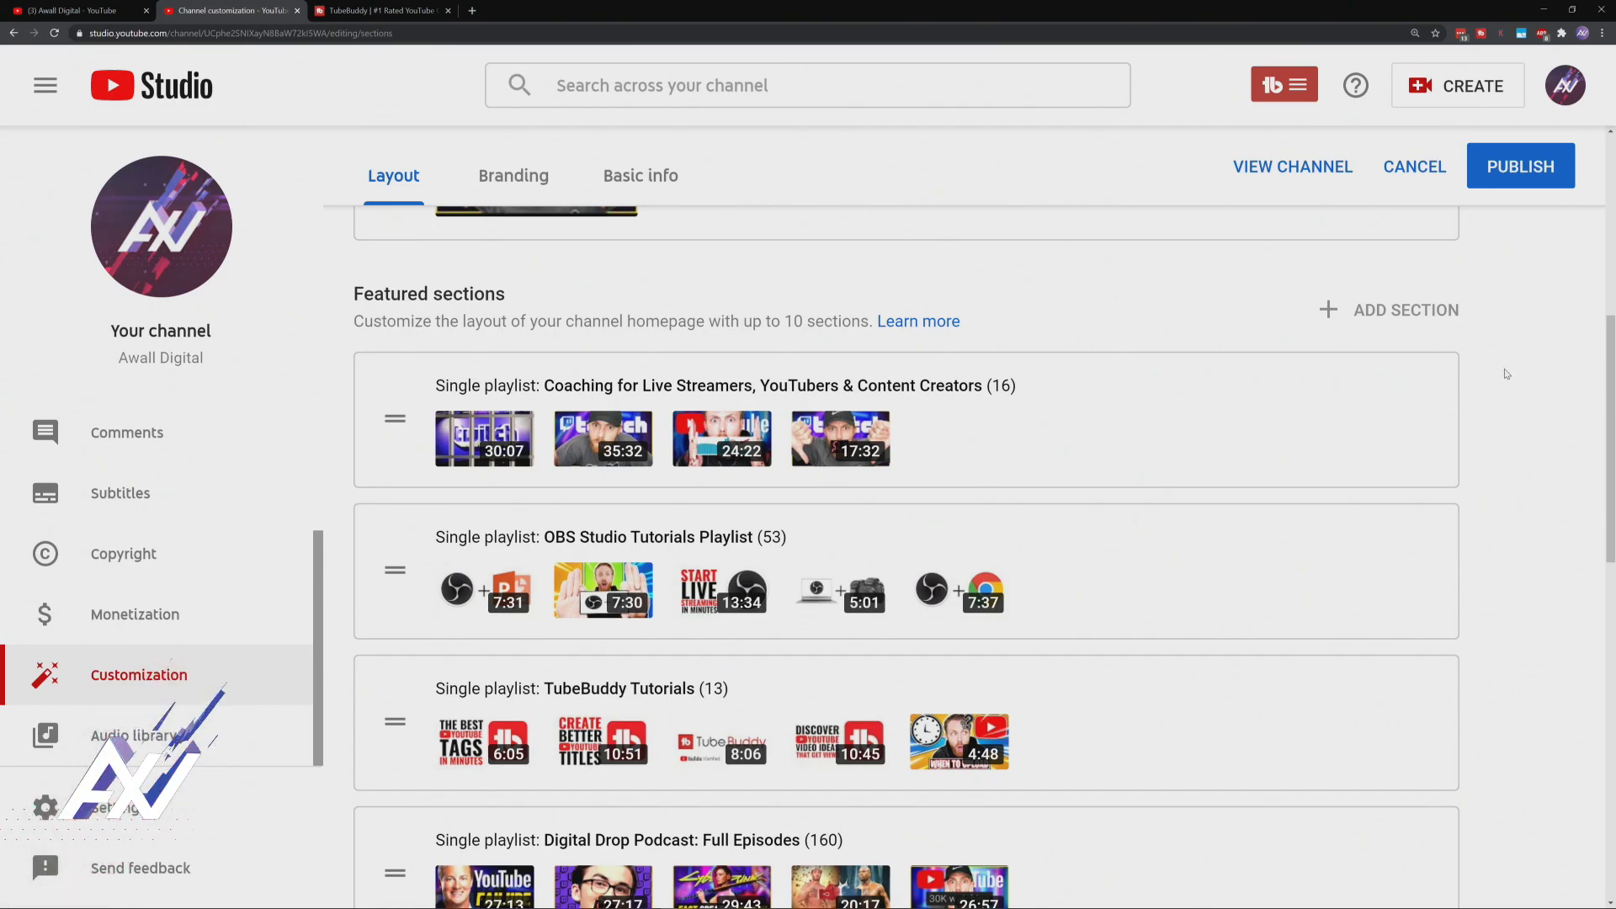
# Step: Drag the YouTube Educational Content section above Social Media Strategy
pyautogui.scroll(-10, 1525, 352)
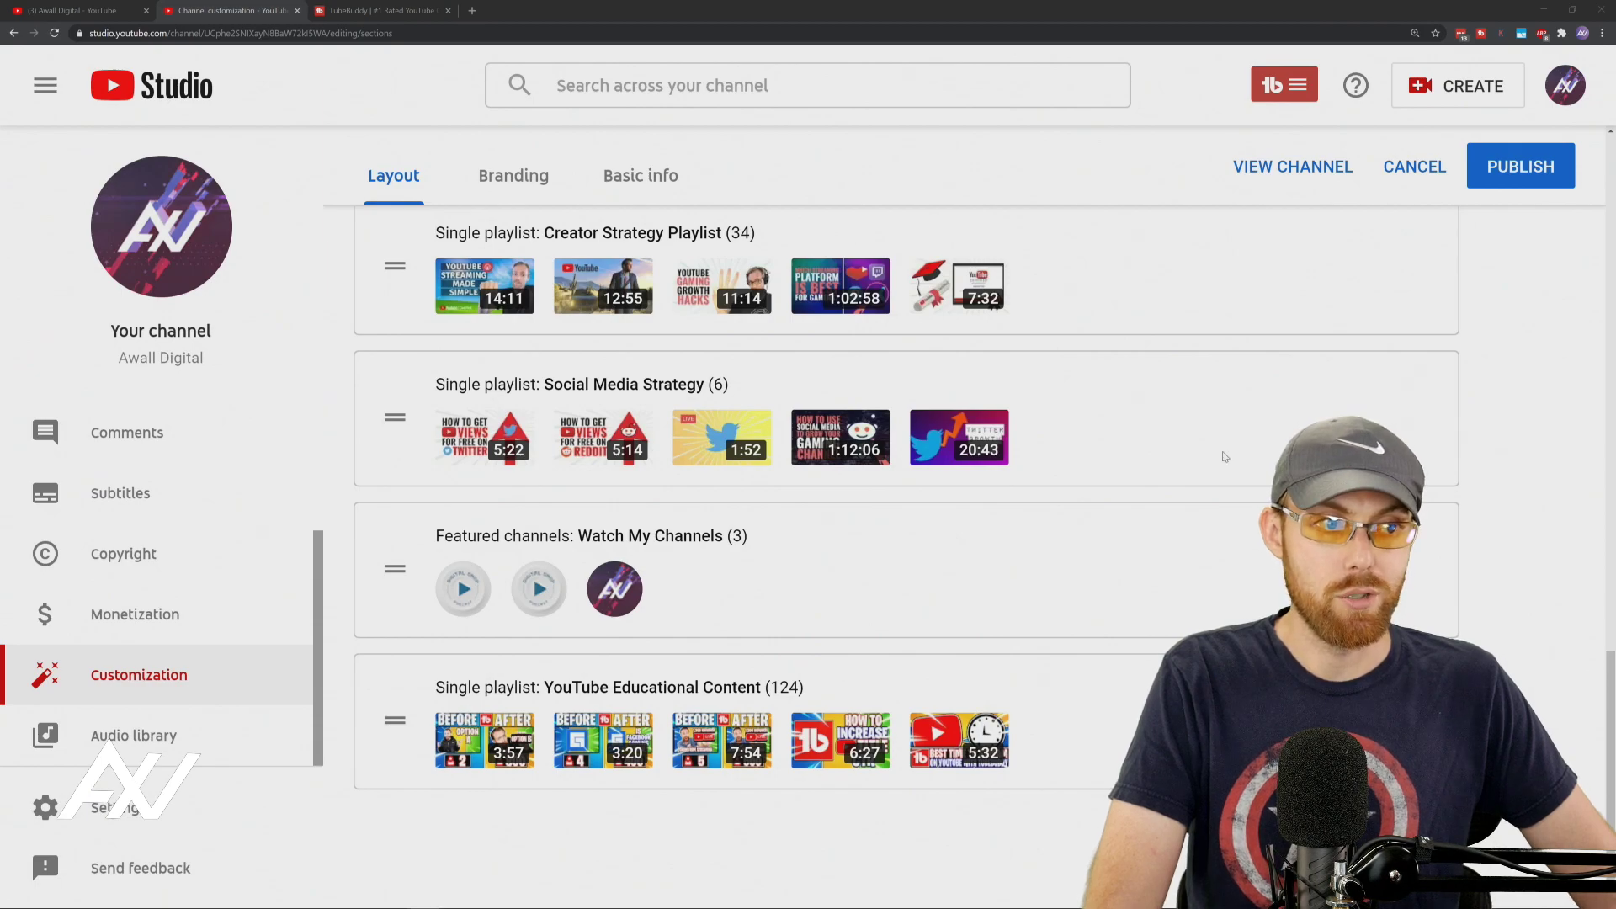
pyautogui.moveTo(389, 722); pyautogui.dragTo(373, 341)
pyautogui.scroll(3, 383, 555)
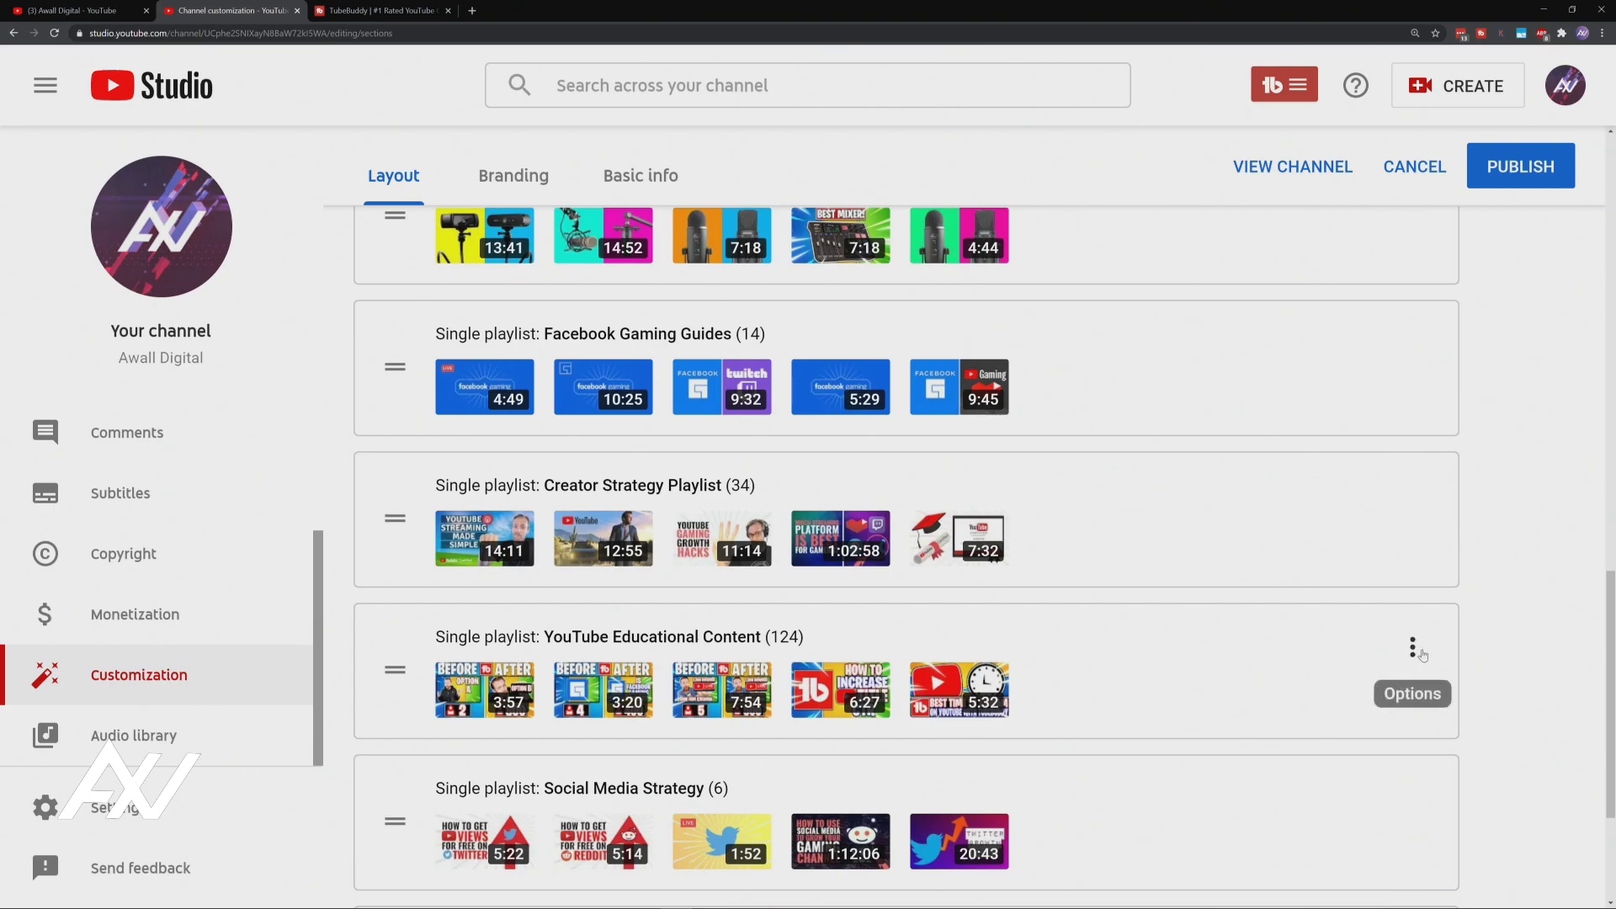
# Step: Remove the YouTube Educational Content (124) section from the featured sections
pyautogui.click(1413, 648)
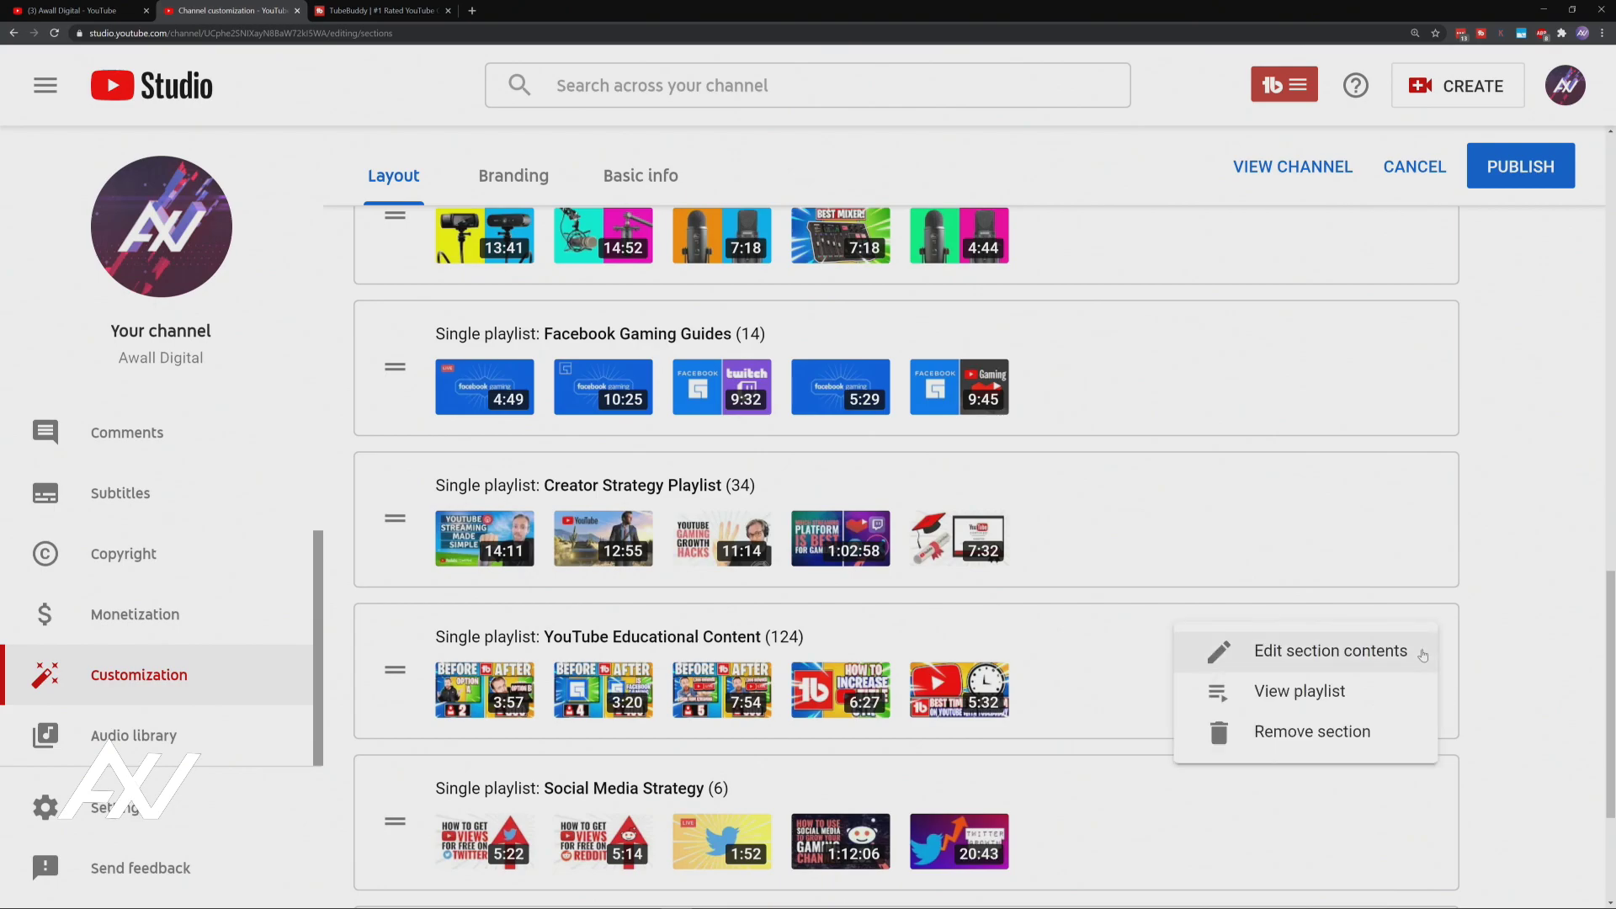
pyautogui.click(1358, 736)
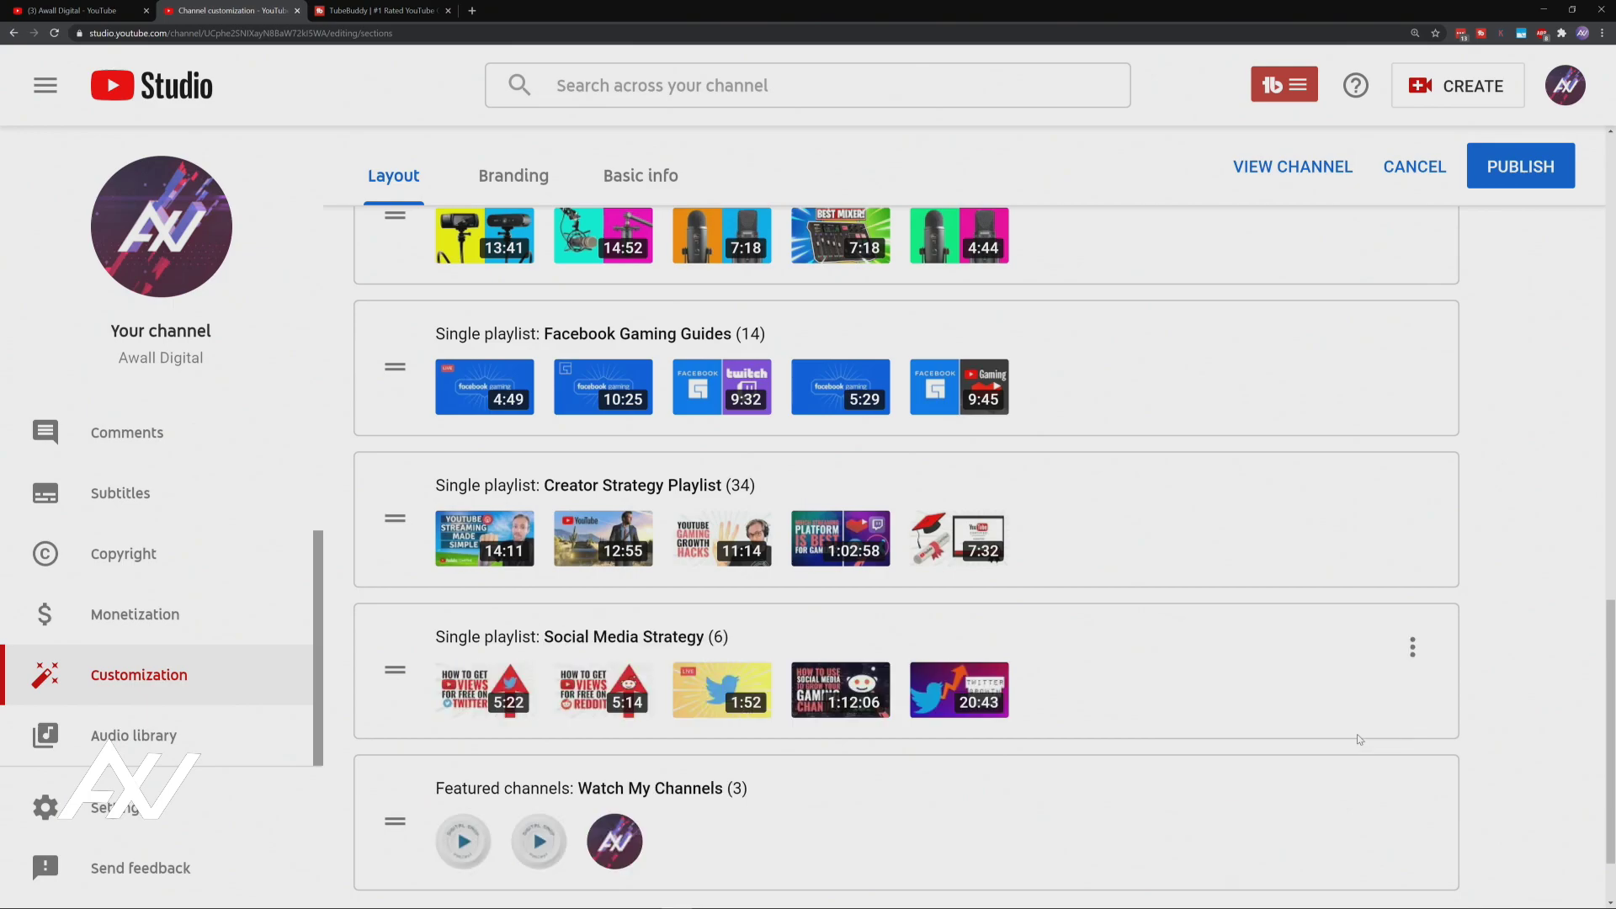
pyautogui.scroll(10, 1362, 736)
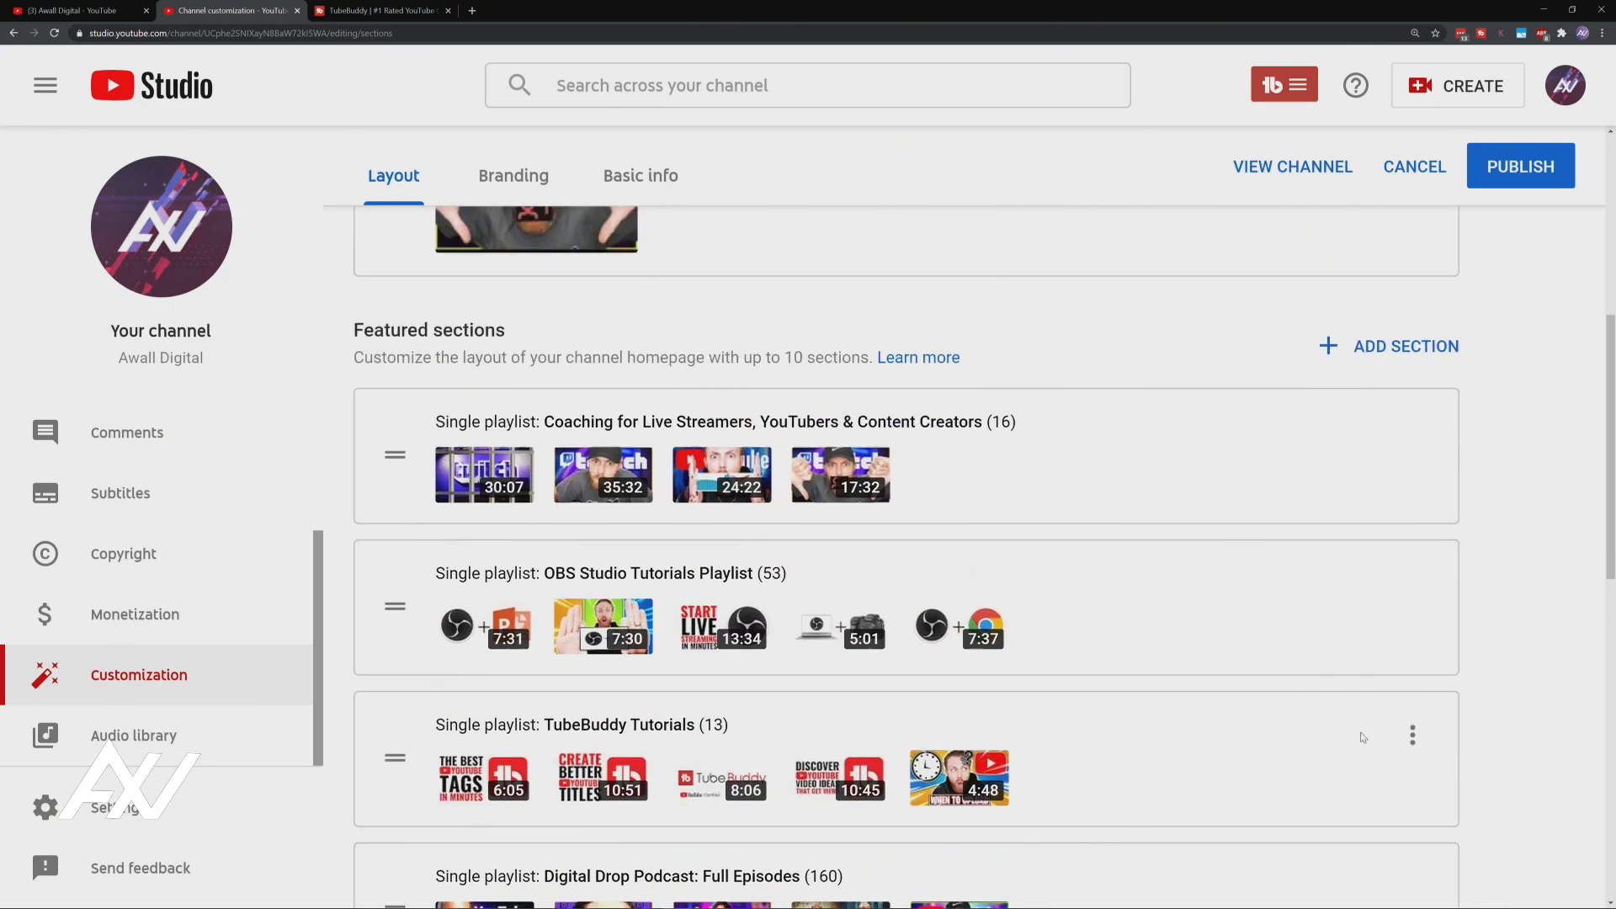
pyautogui.scroll(-2, 1366, 728)
# Step: Choose Featured channels under ADD SECTION to reach the existing Watch My Channels section
pyautogui.scroll(-2, 1366, 724)
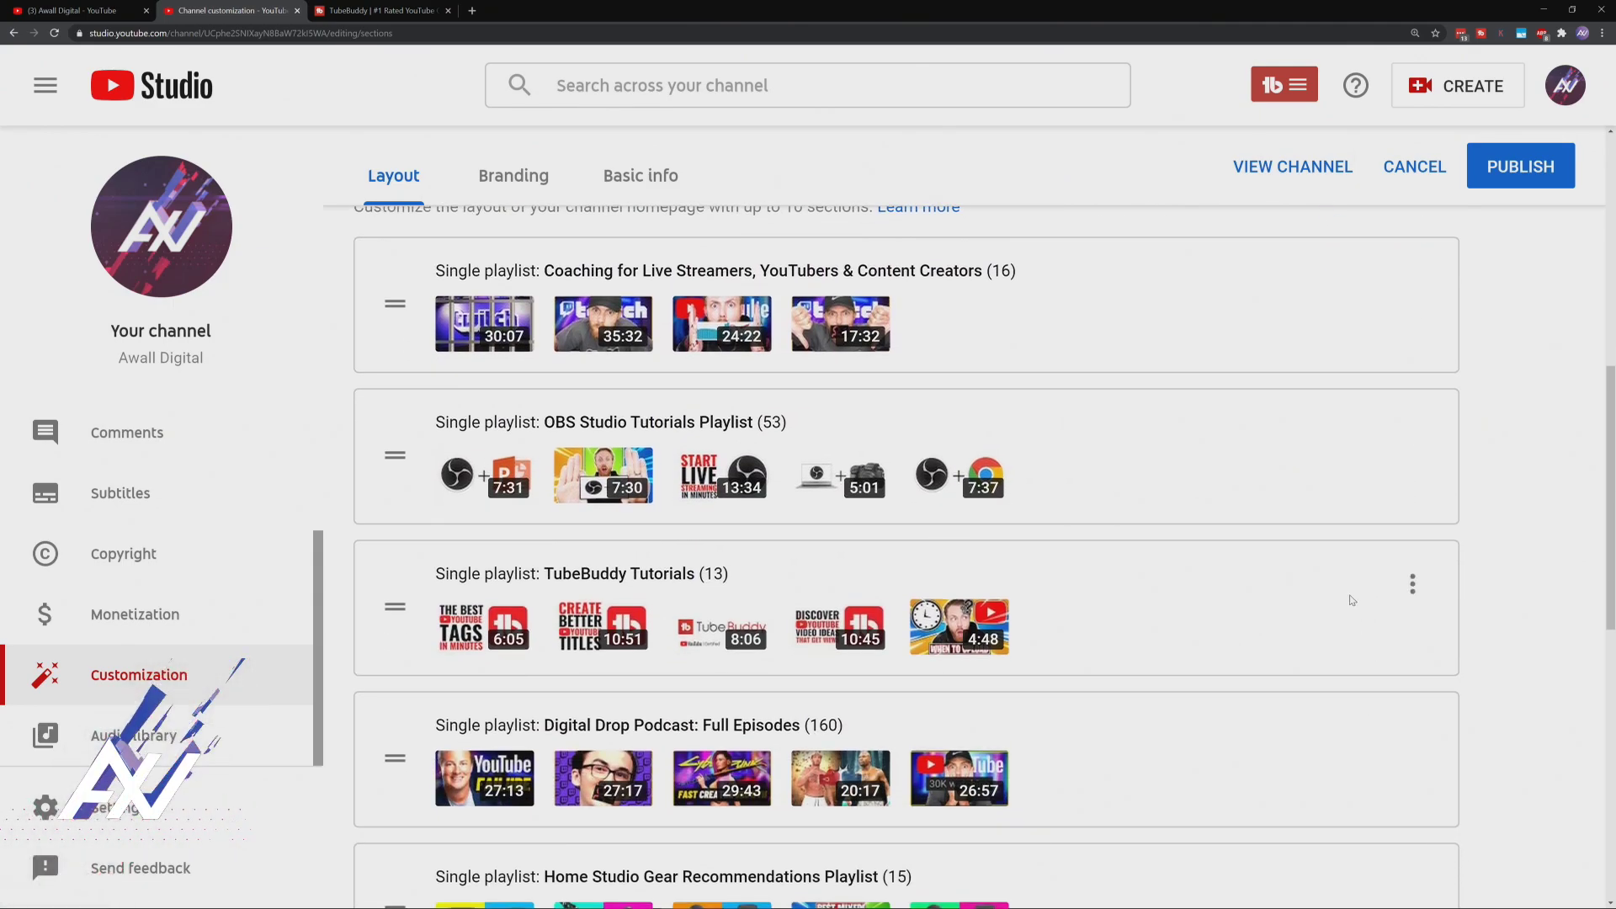
pyautogui.scroll(-10, 1352, 600)
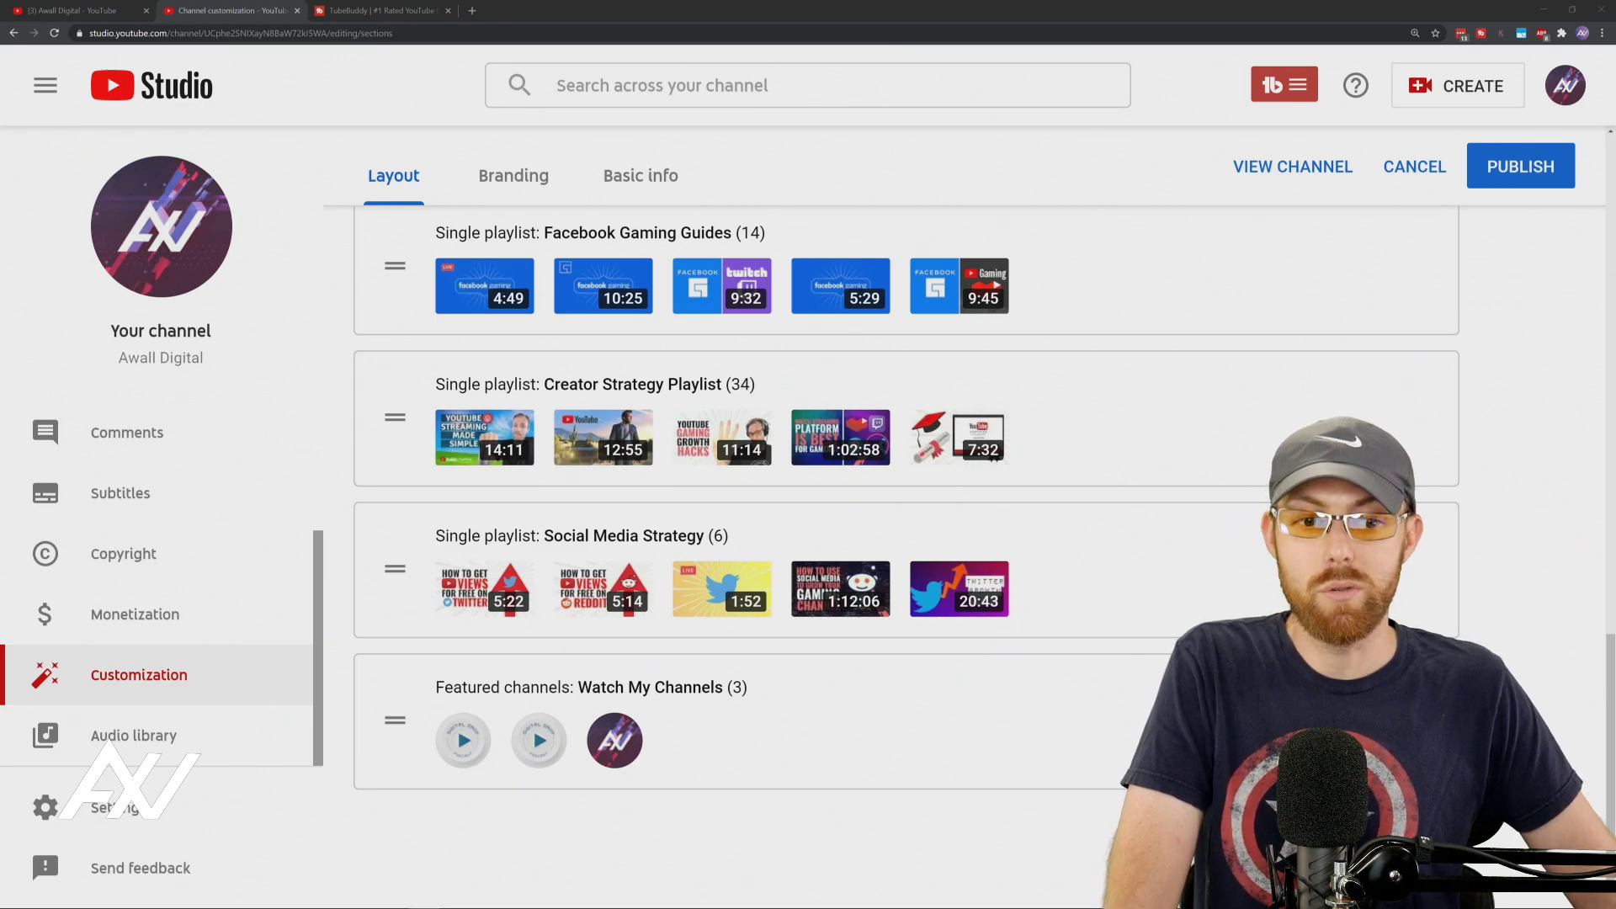
pyautogui.scroll(15, 1421, 538)
pyautogui.click(1420, 539)
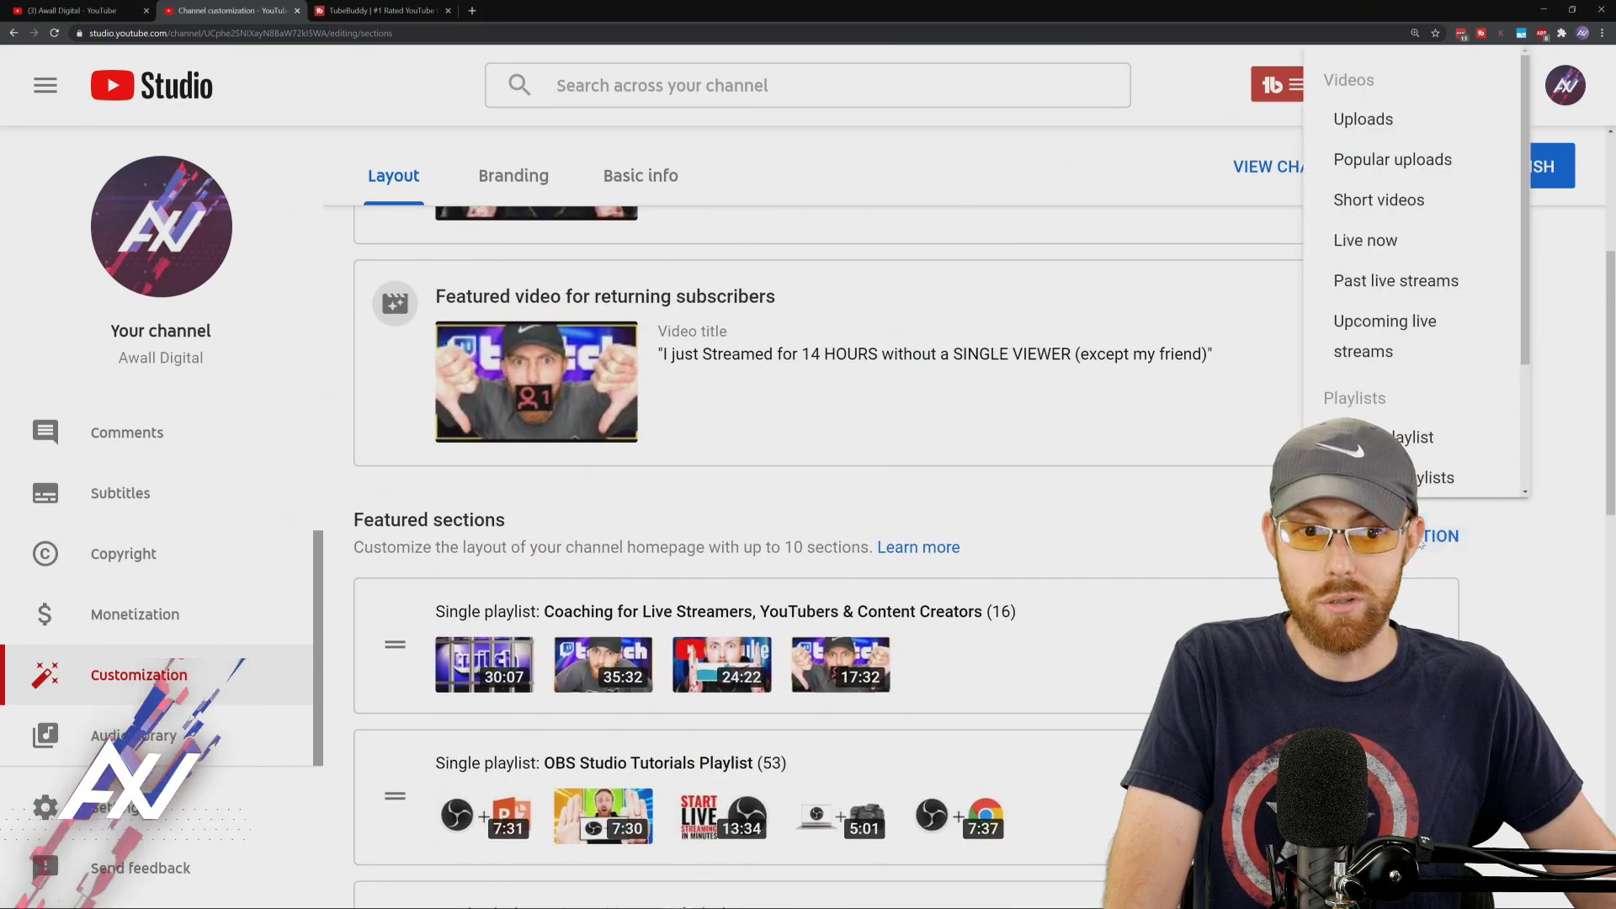
pyautogui.scroll(-2, 1450, 362)
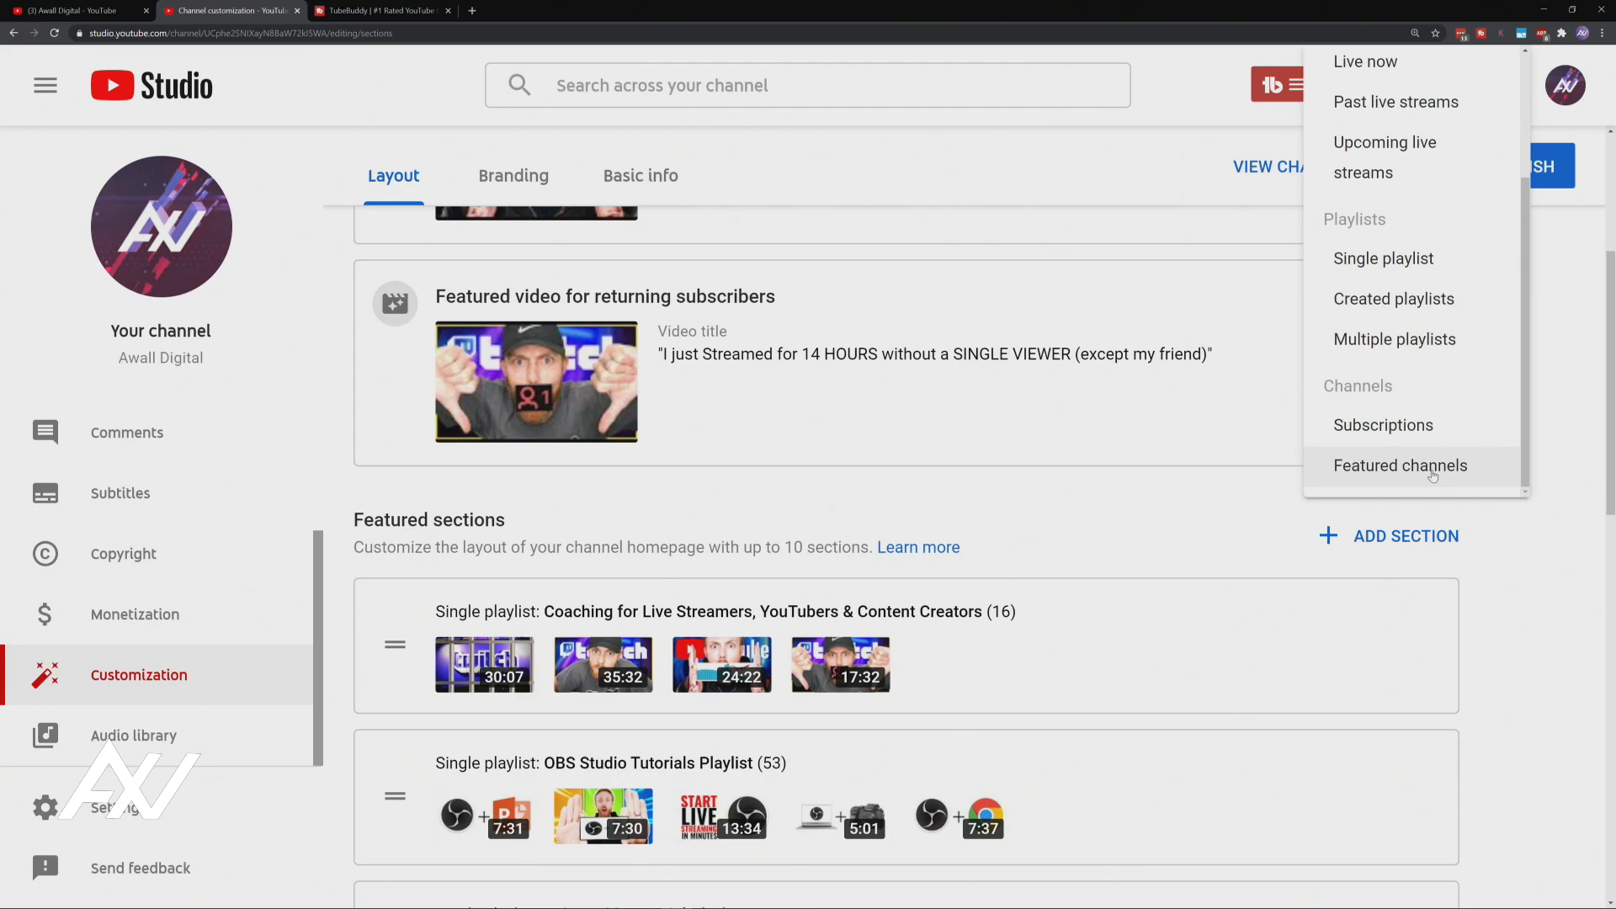
pyautogui.click(1433, 469)
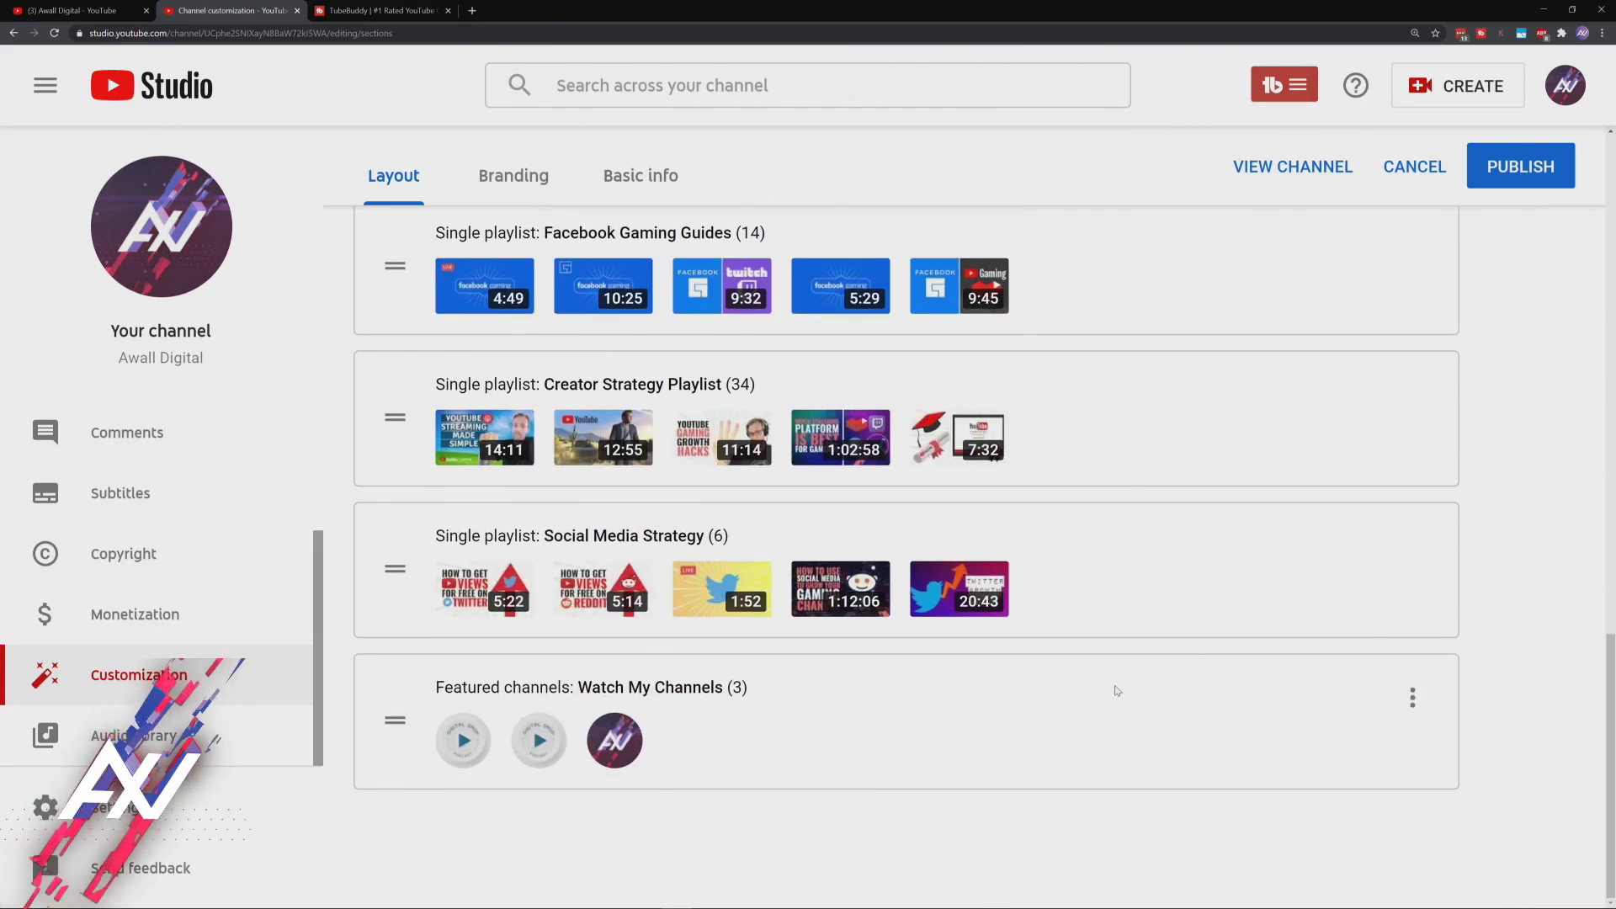
# Step: Open the Watch My Channels editor, try reordering its channels, then cancel without saving
pyautogui.click(1413, 696)
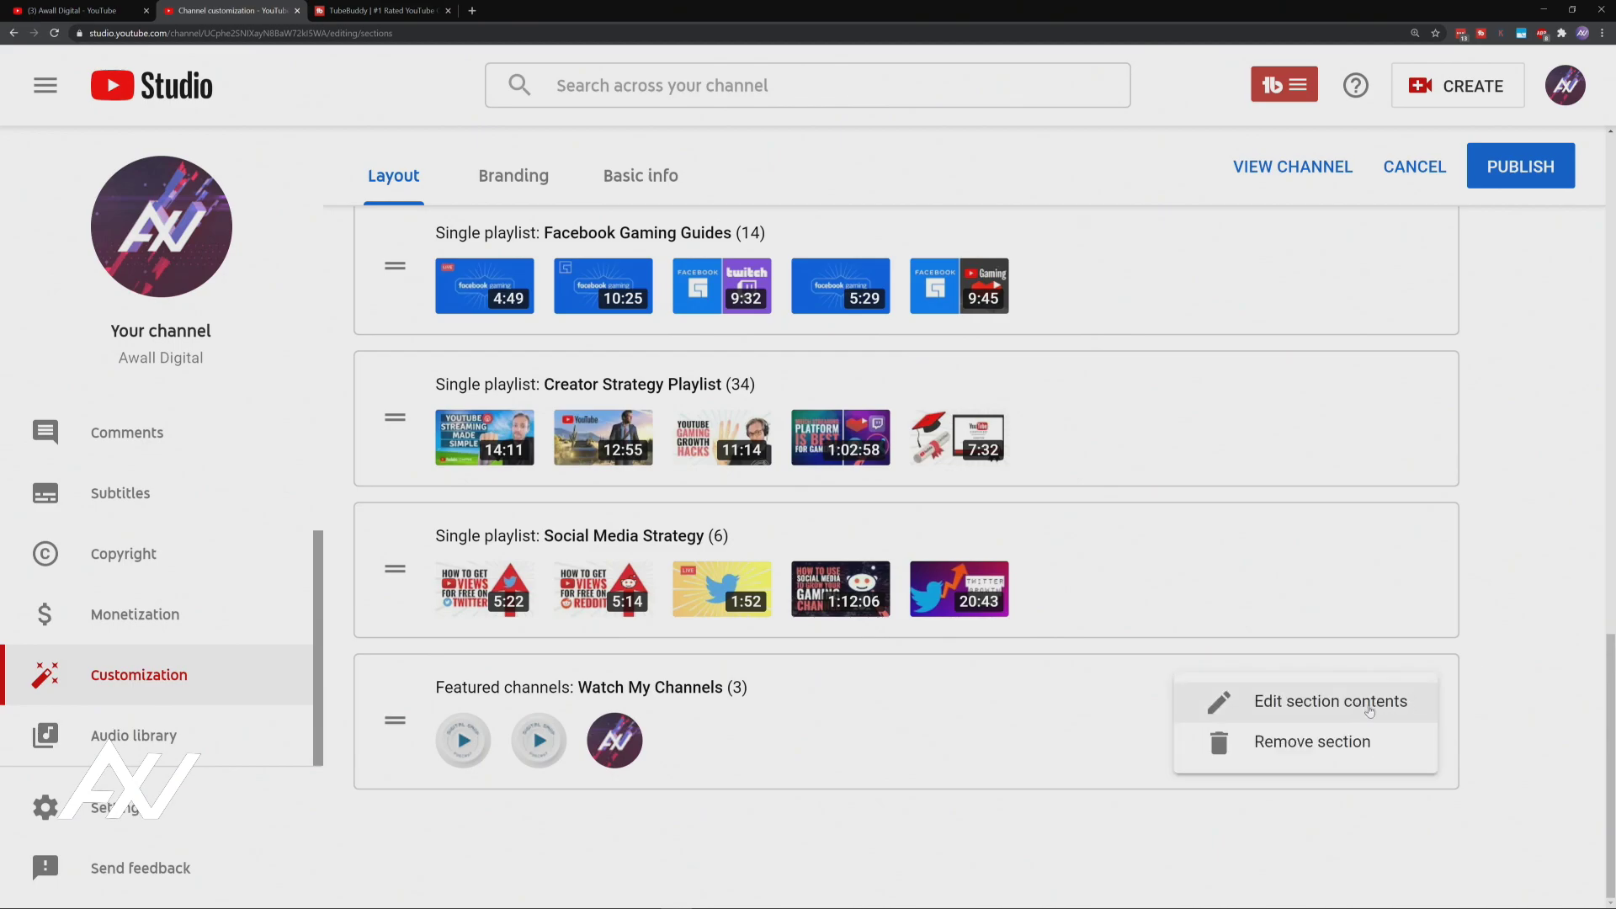
pyautogui.click(1369, 709)
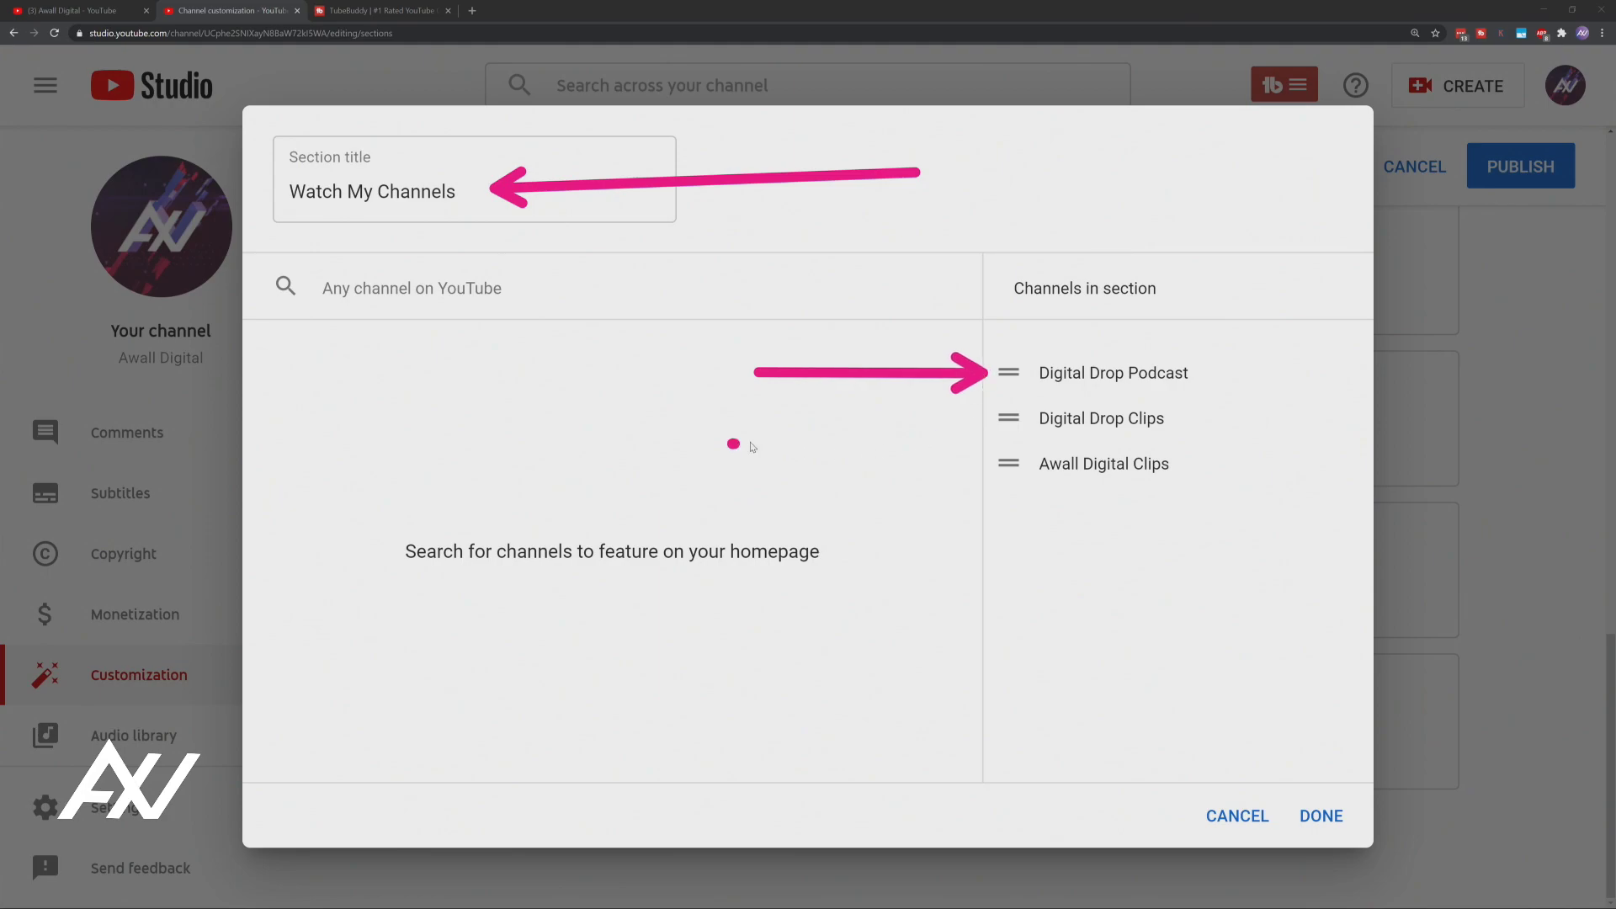
pyautogui.moveTo(733, 443); pyautogui.dragTo(974, 427)
pyautogui.moveTo(798, 481); pyautogui.dragTo(949, 480)
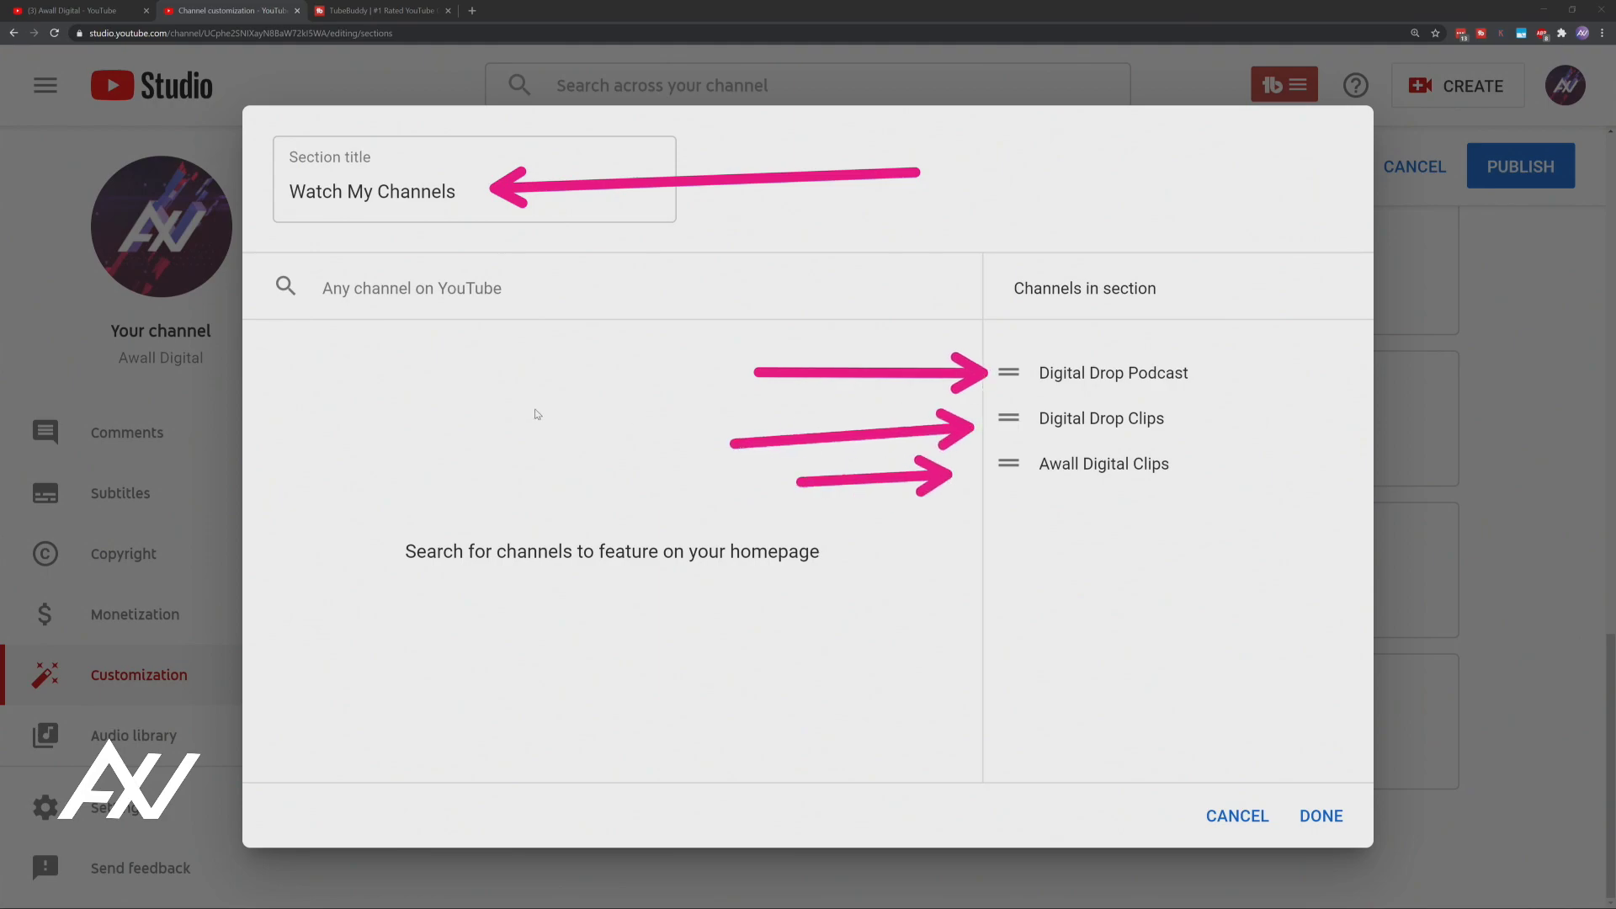
pyautogui.moveTo(433, 411); pyautogui.dragTo(394, 315)
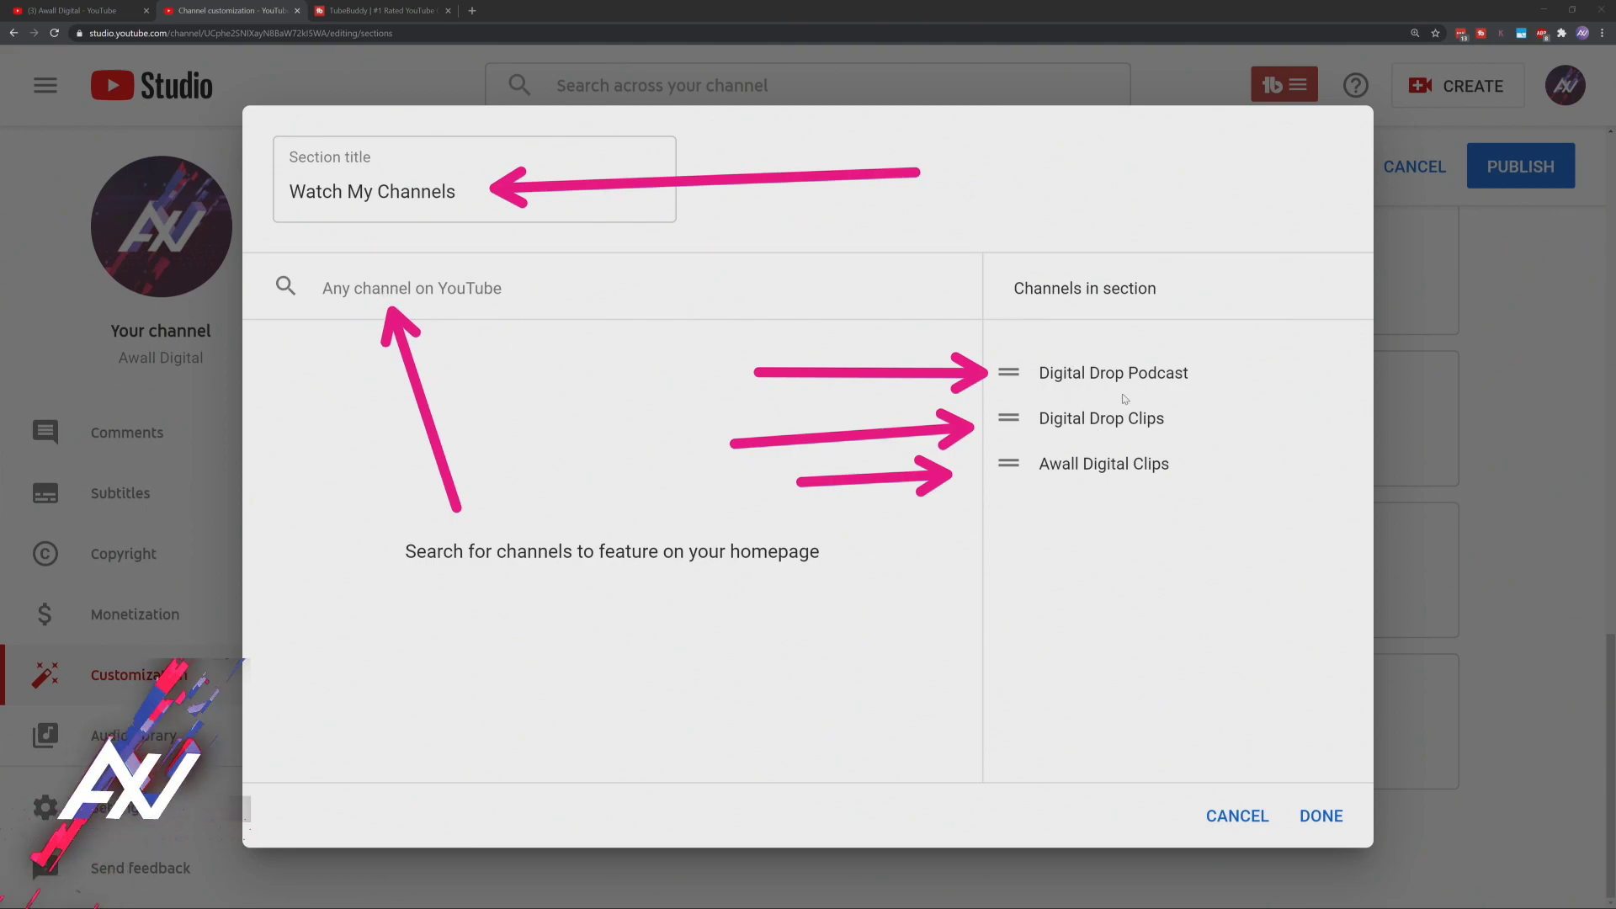
pyautogui.press('Escape')
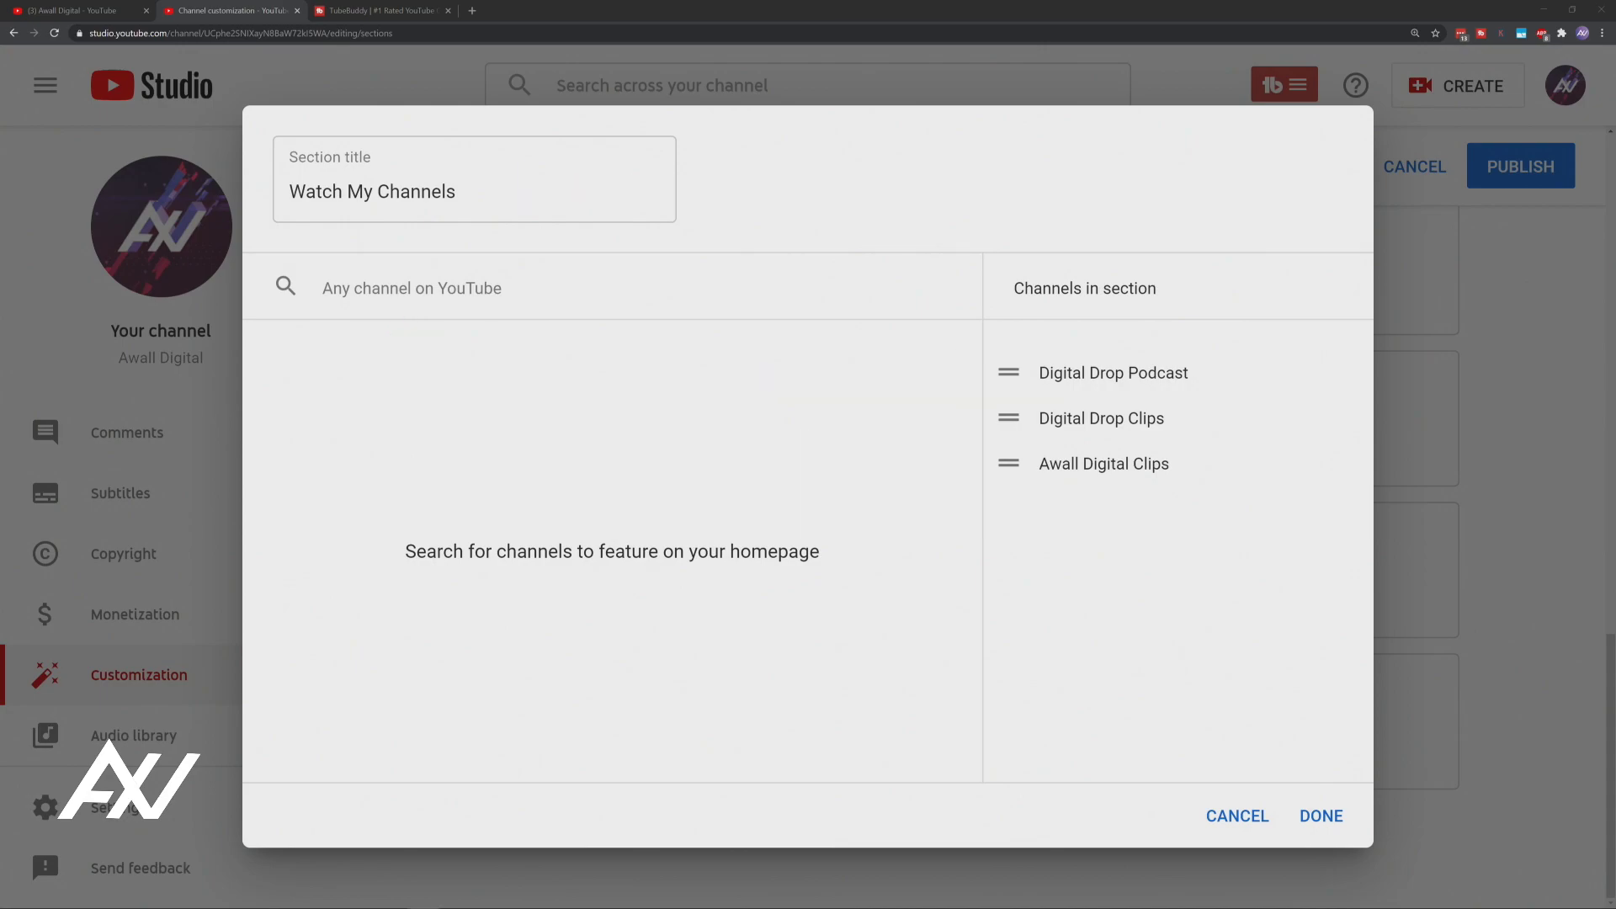
pyautogui.moveTo(1009, 464); pyautogui.dragTo(1009, 371)
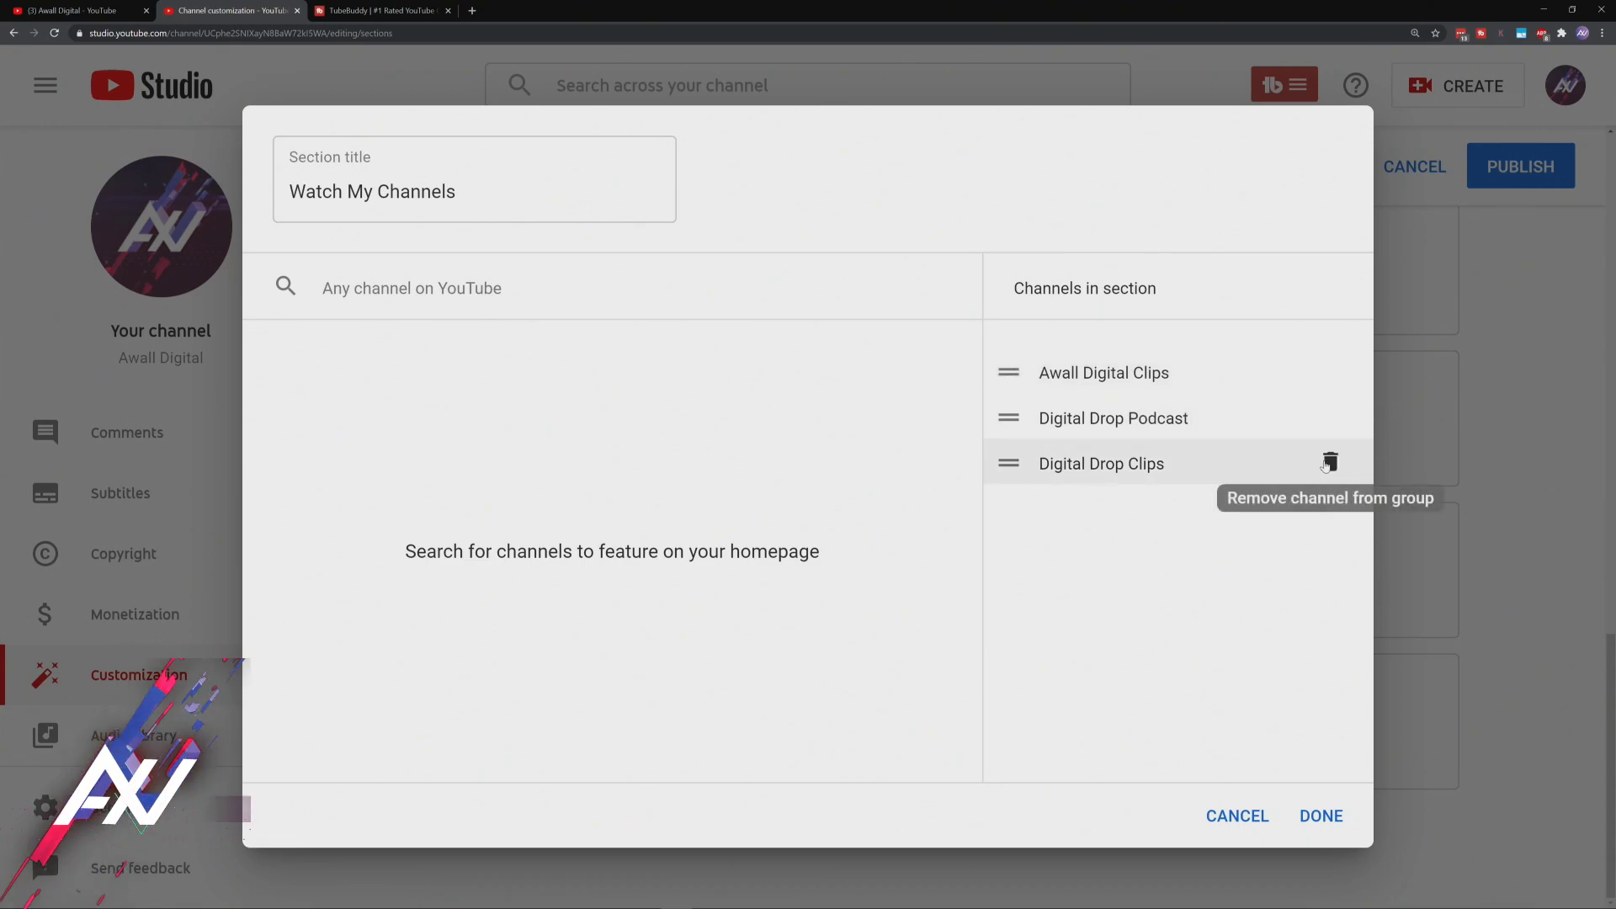
pyautogui.moveTo(497, 190); pyautogui.dragTo(240, 204)
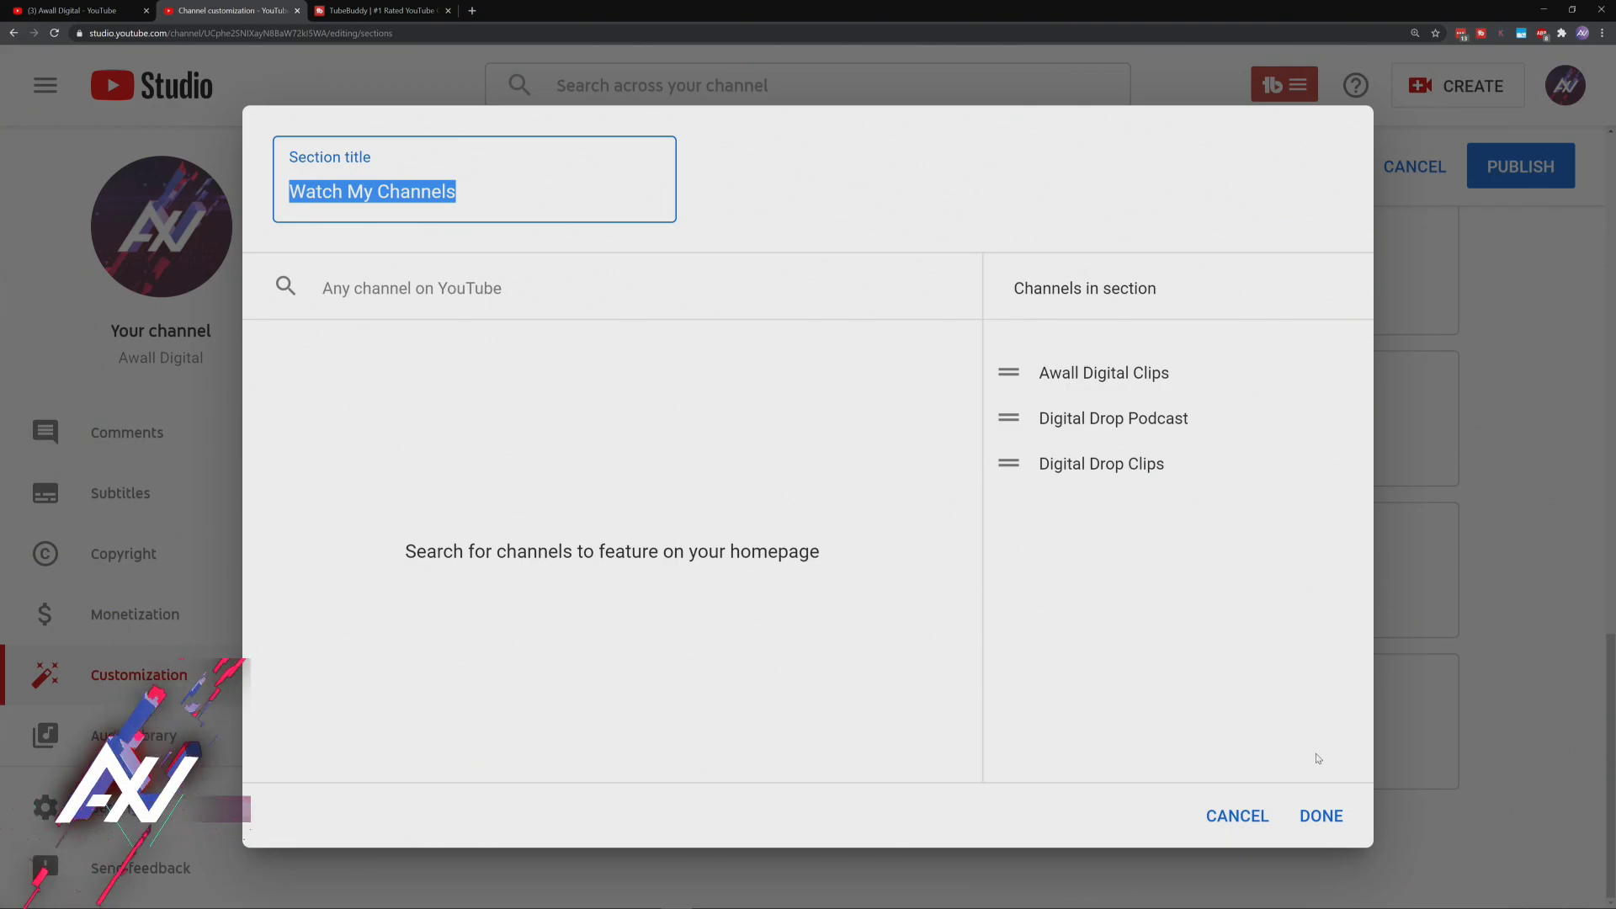
pyautogui.click(1260, 816)
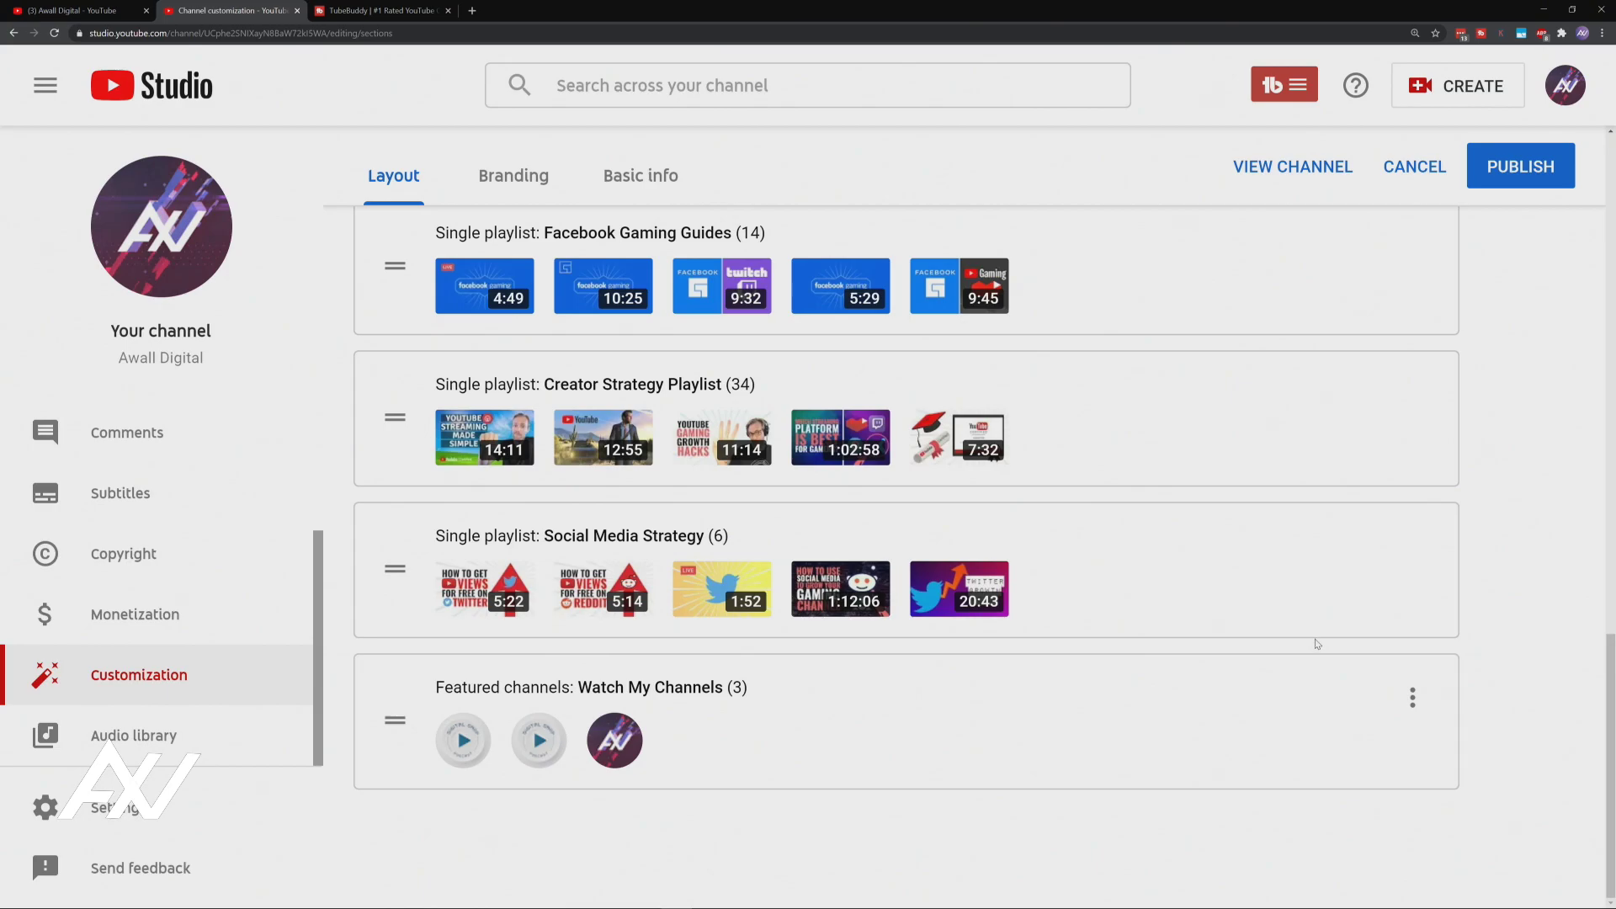
# Step: Add a new Live now section to the homepage layout
pyautogui.scroll(10, 1321, 635)
pyautogui.scroll(-3, 1334, 624)
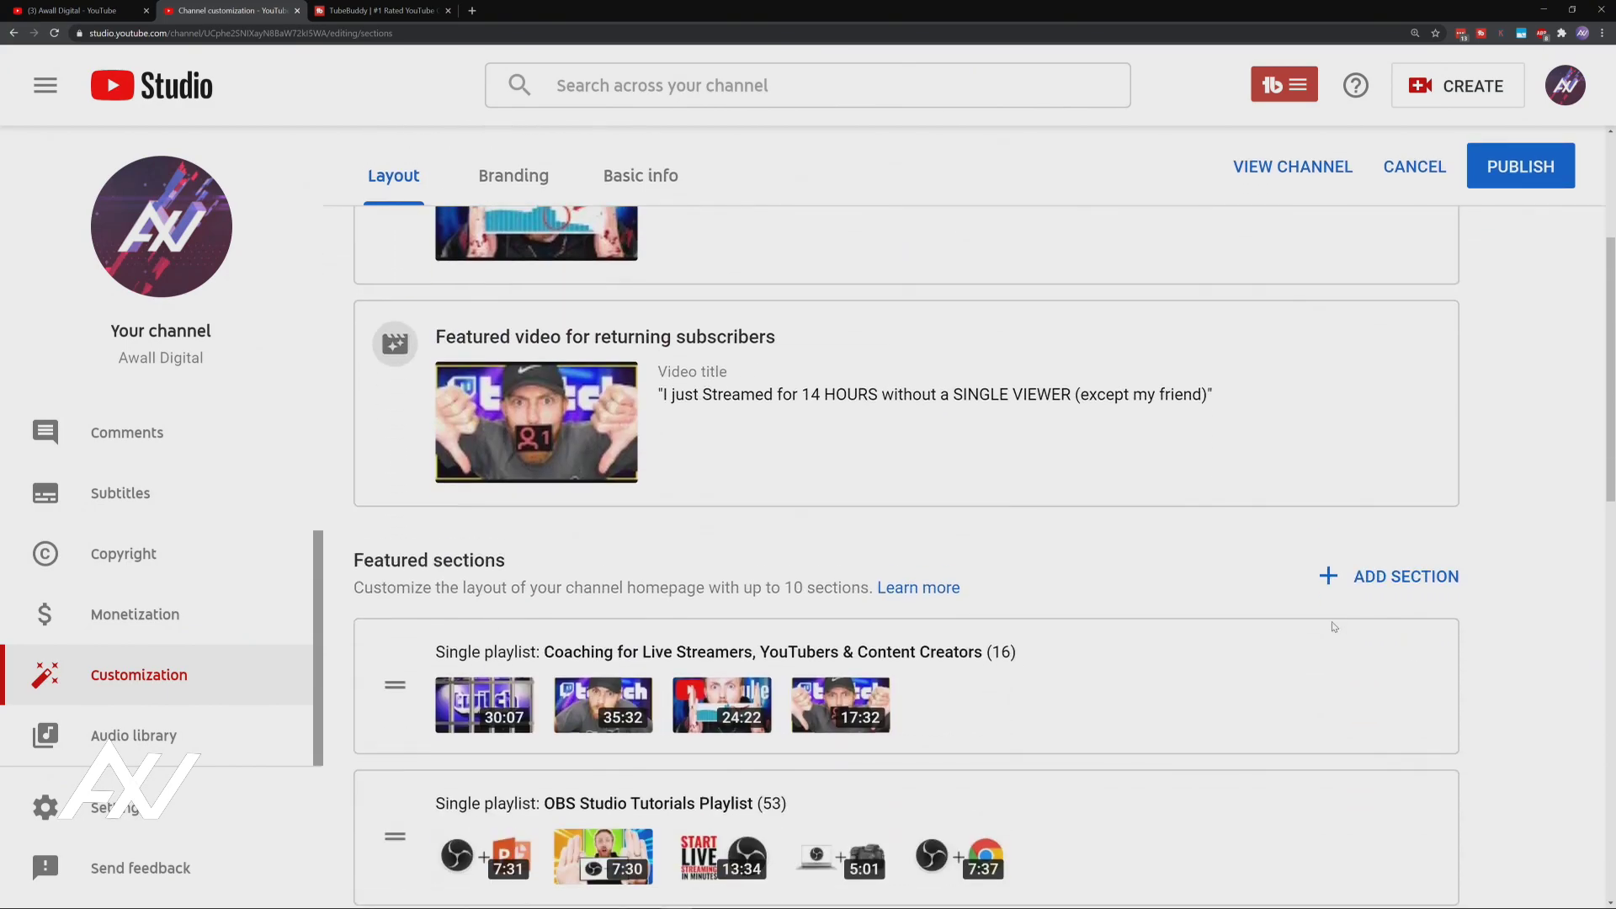
pyautogui.click(1360, 506)
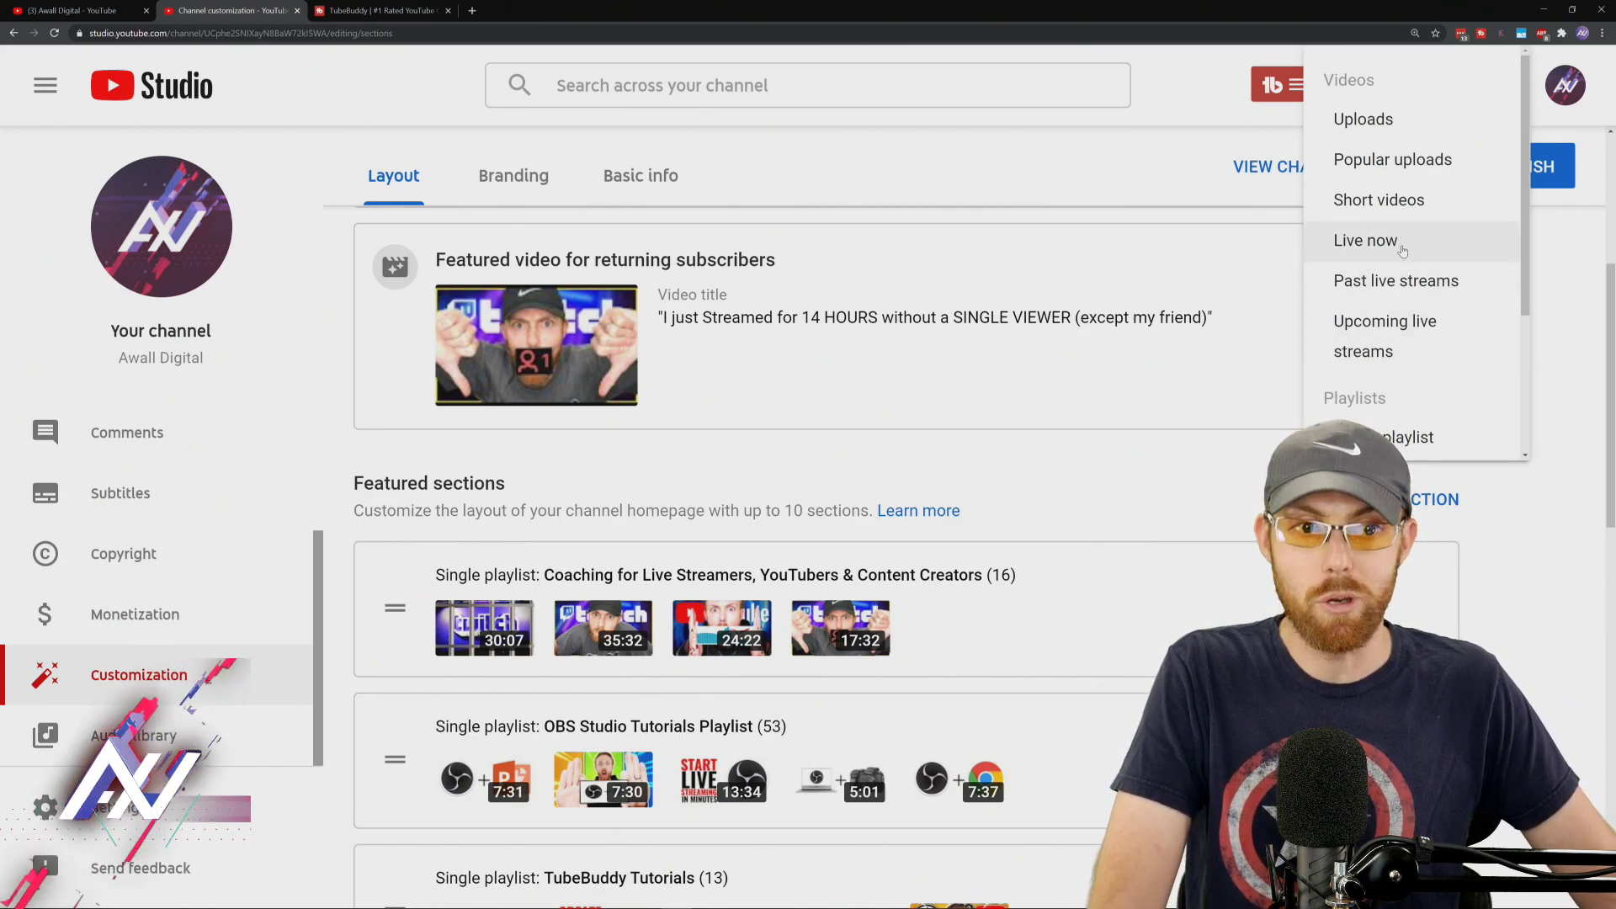
pyautogui.click(1421, 246)
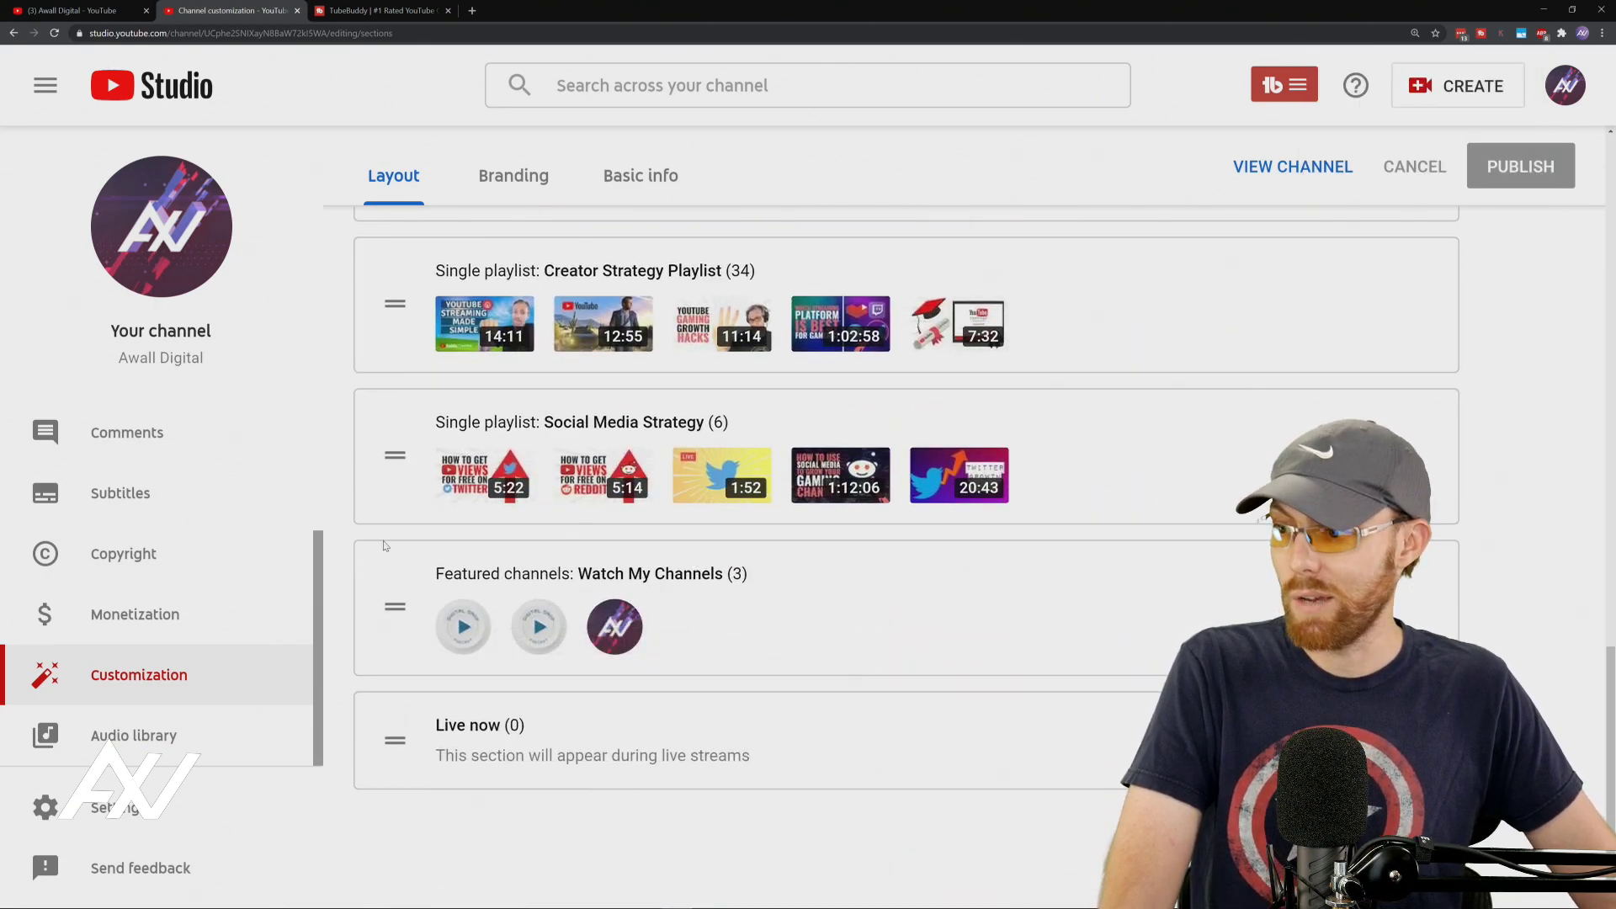
# Step: Drag the Live now section to the top, above Coaching for Live Streamers
pyautogui.moveTo(393, 742); pyautogui.dragTo(393, 278)
pyautogui.scroll(3, 395, 445)
pyautogui.moveTo(390, 540); pyautogui.dragTo(393, 235)
pyautogui.scroll(3, 394, 557)
pyautogui.moveTo(395, 557); pyautogui.dragTo(400, 387)
pyautogui.scroll(2, 425, 427)
pyautogui.moveTo(394, 590); pyautogui.dragTo(390, 270)
pyautogui.scroll(4, 390, 661)
pyautogui.moveTo(387, 661); pyautogui.dragTo(384, 485)
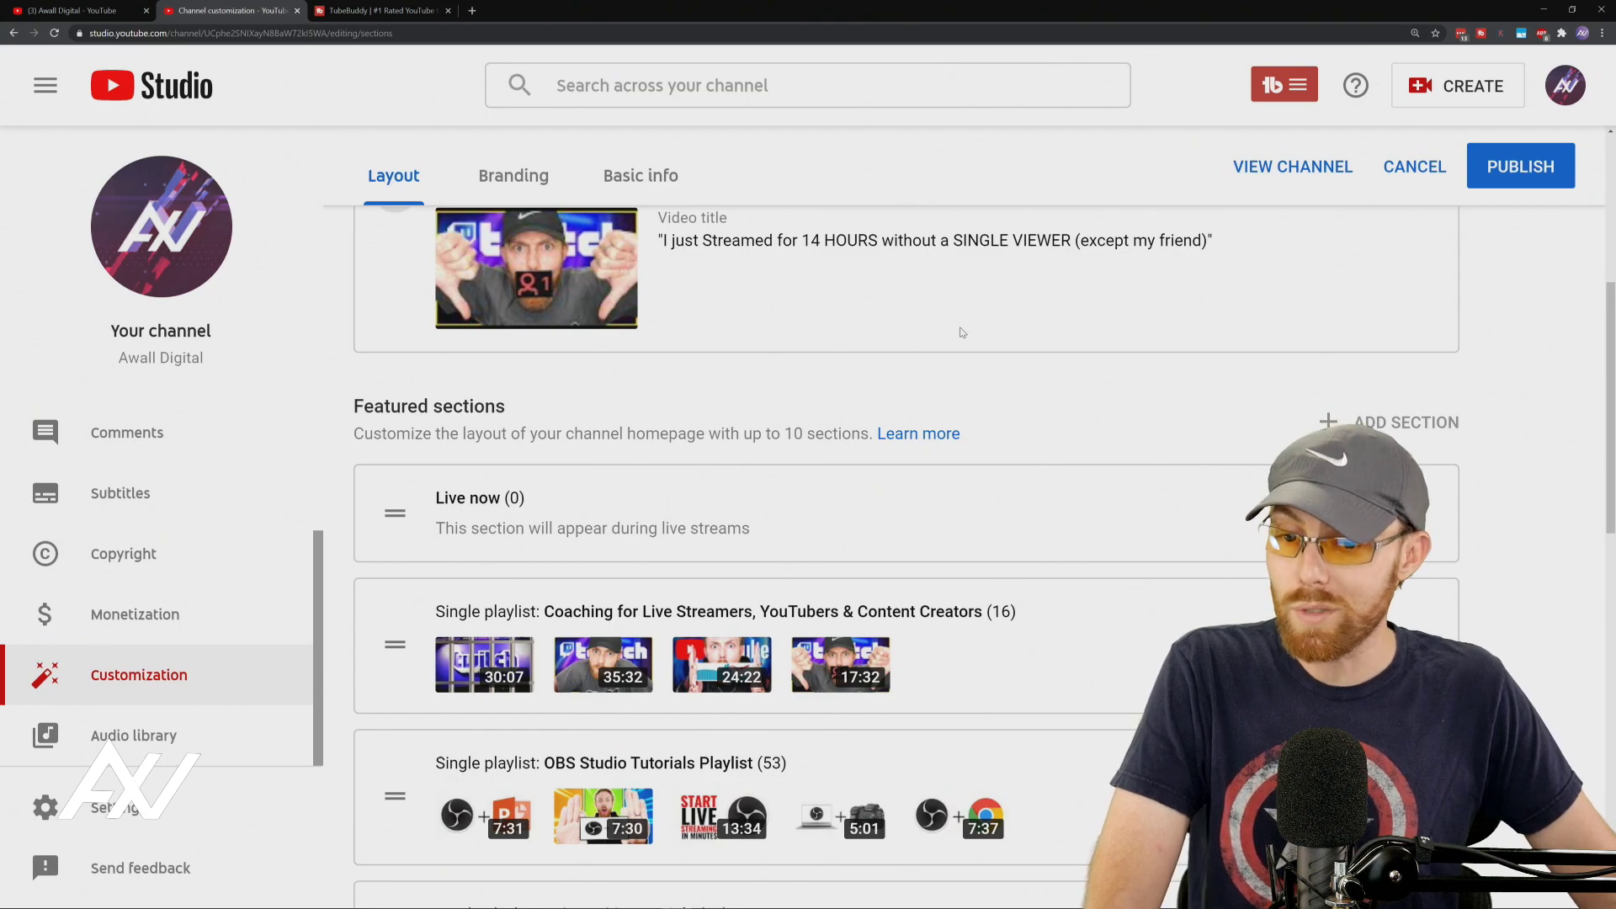
# Step: Scroll through the public channel page to check its current homepage
pyautogui.click(74, 10)
pyautogui.scroll(-5, 642, 362)
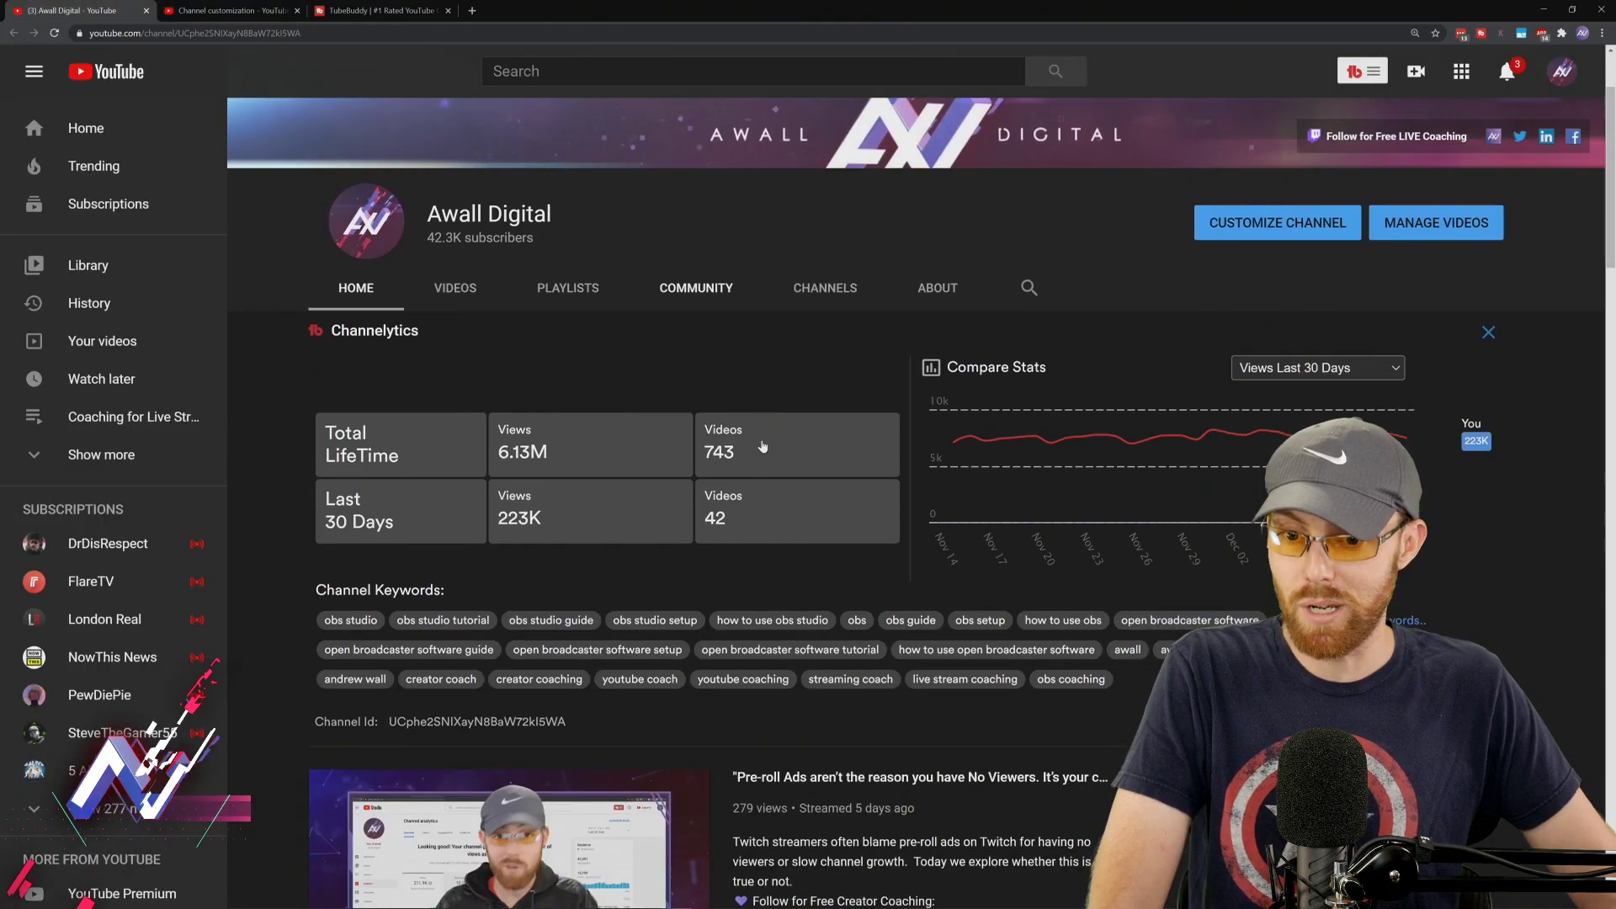
pyautogui.scroll(-2, 774, 434)
pyautogui.scroll(2, 1010, 430)
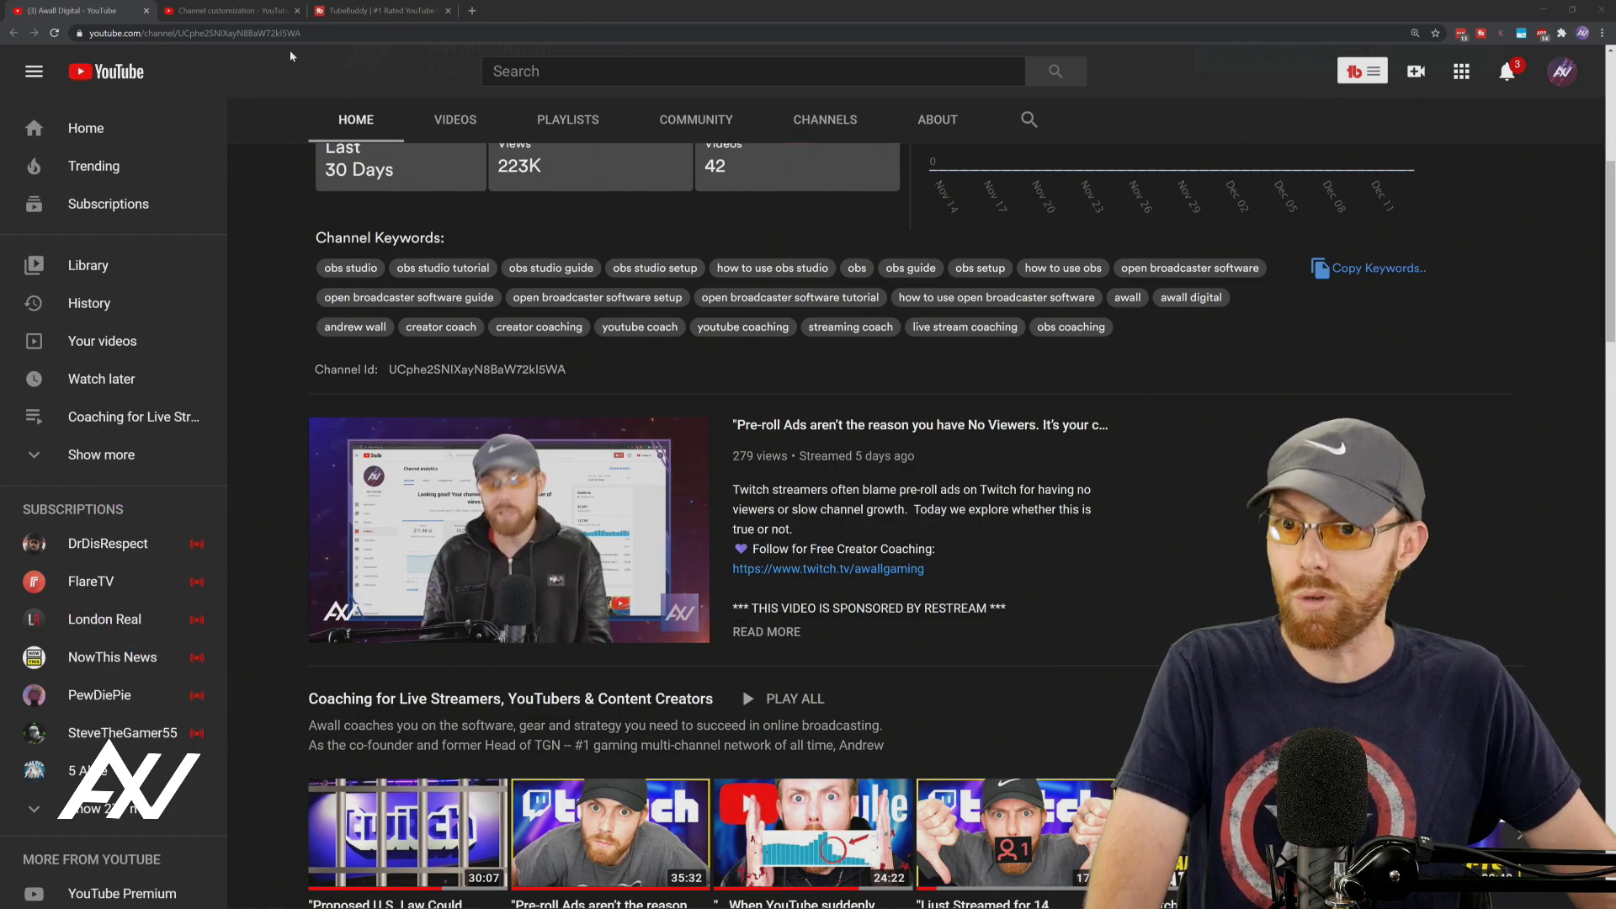
# Step: Publish the homepage layout with Live now at the top from Channel customization
pyautogui.click(225, 10)
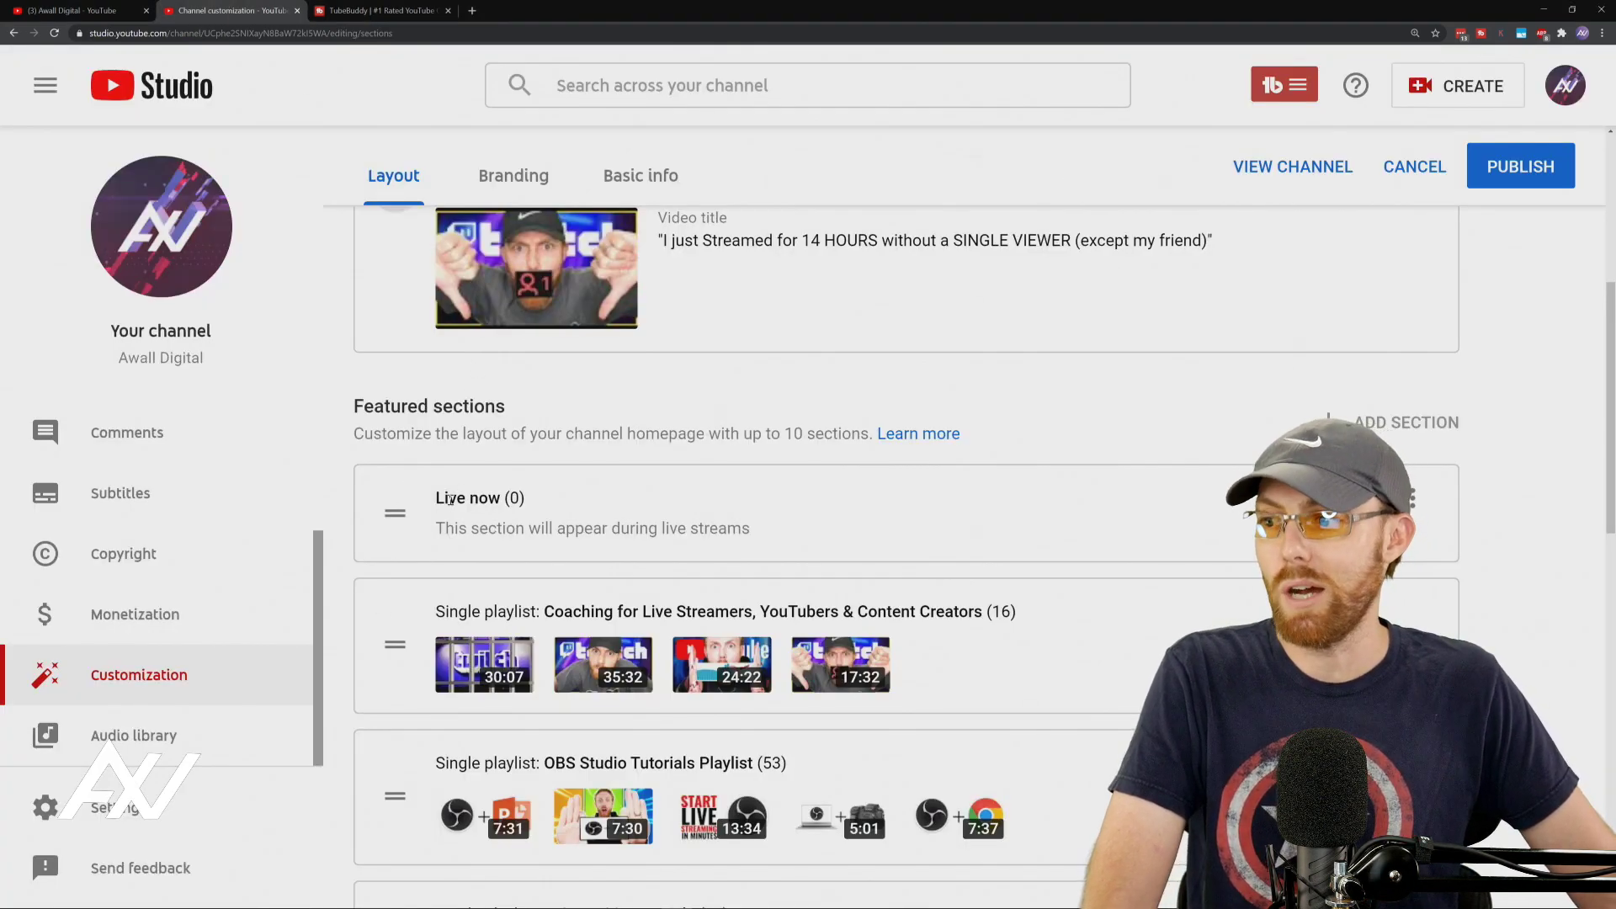
pyautogui.click(1529, 186)
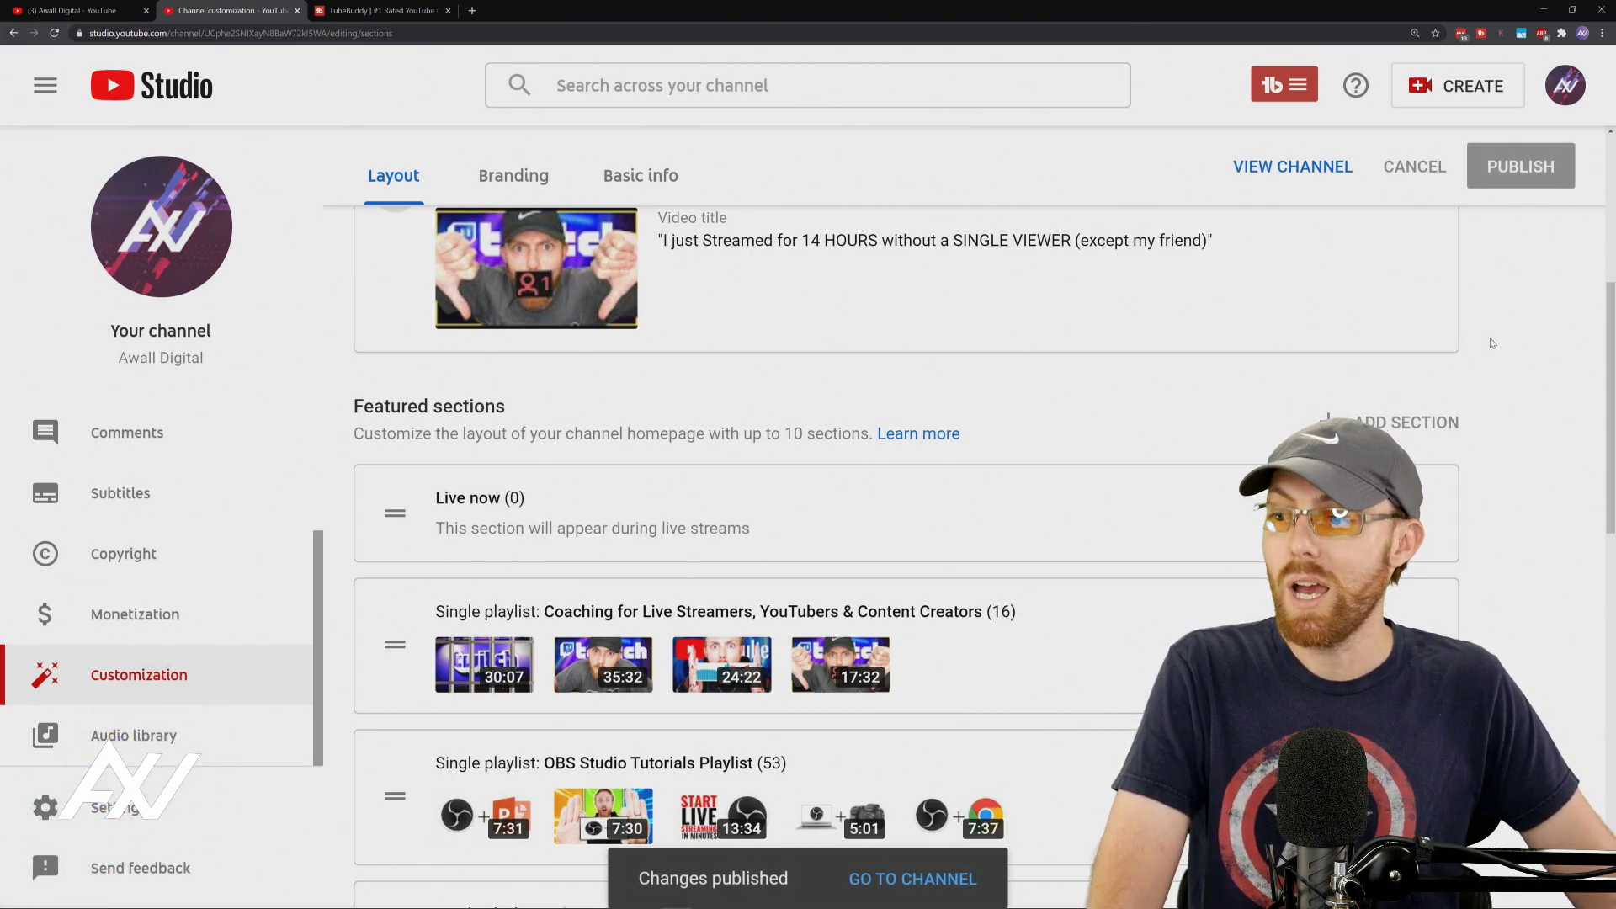
pyautogui.scroll(5, 1492, 343)
# Step: Reload the Awall Digital channel page and scroll to view the new trailer and Coaching playlist
pyautogui.click(71, 10)
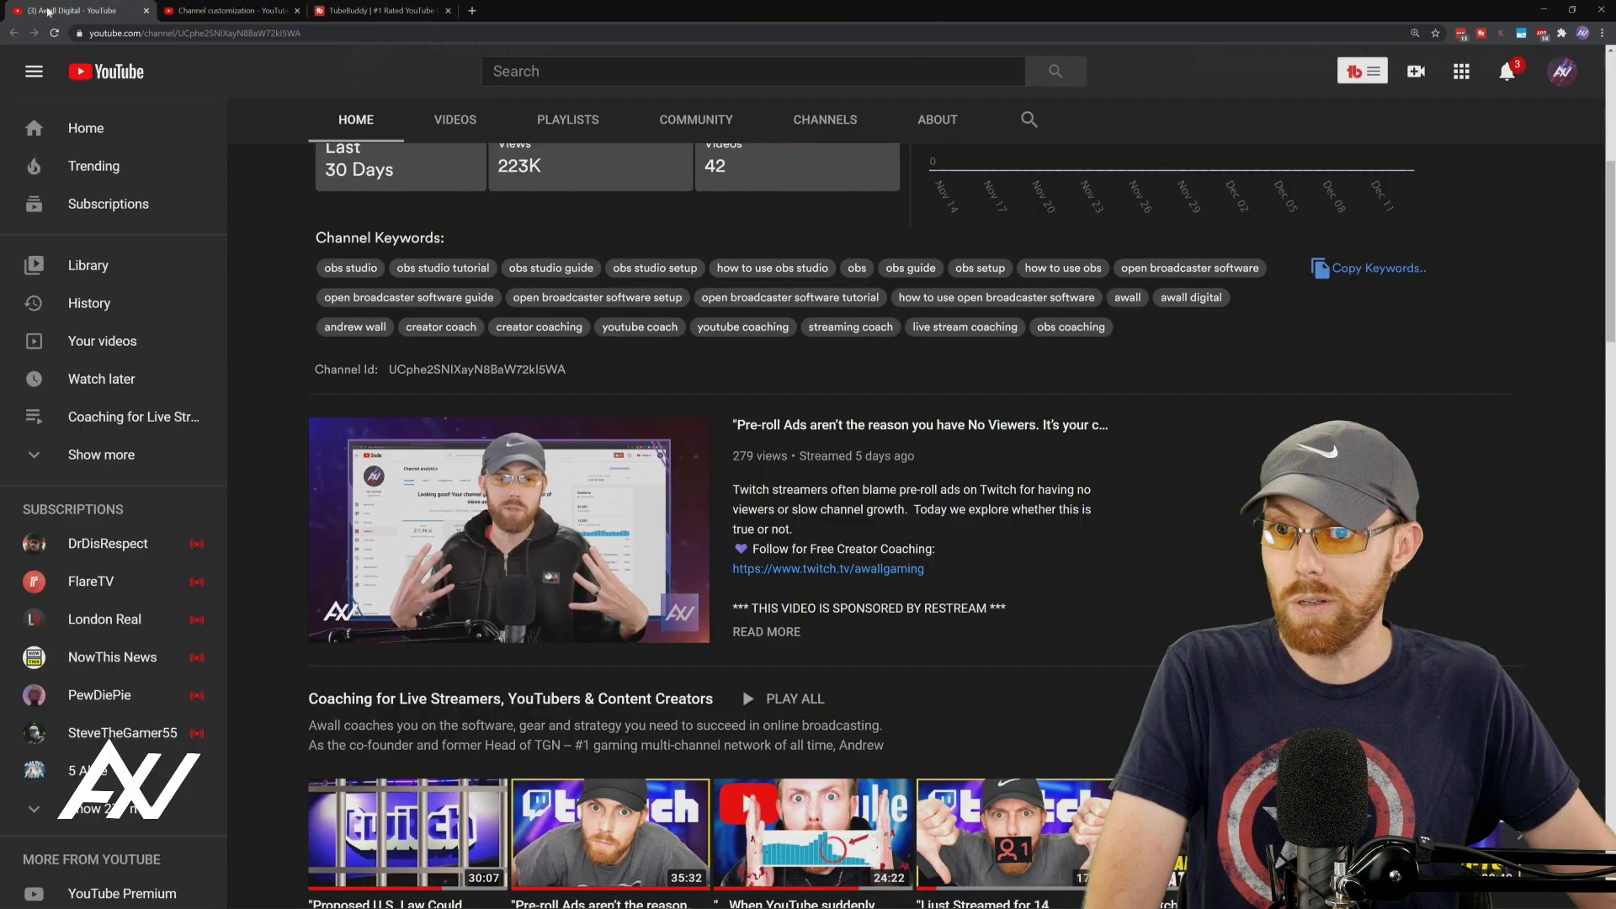
pyautogui.click(55, 32)
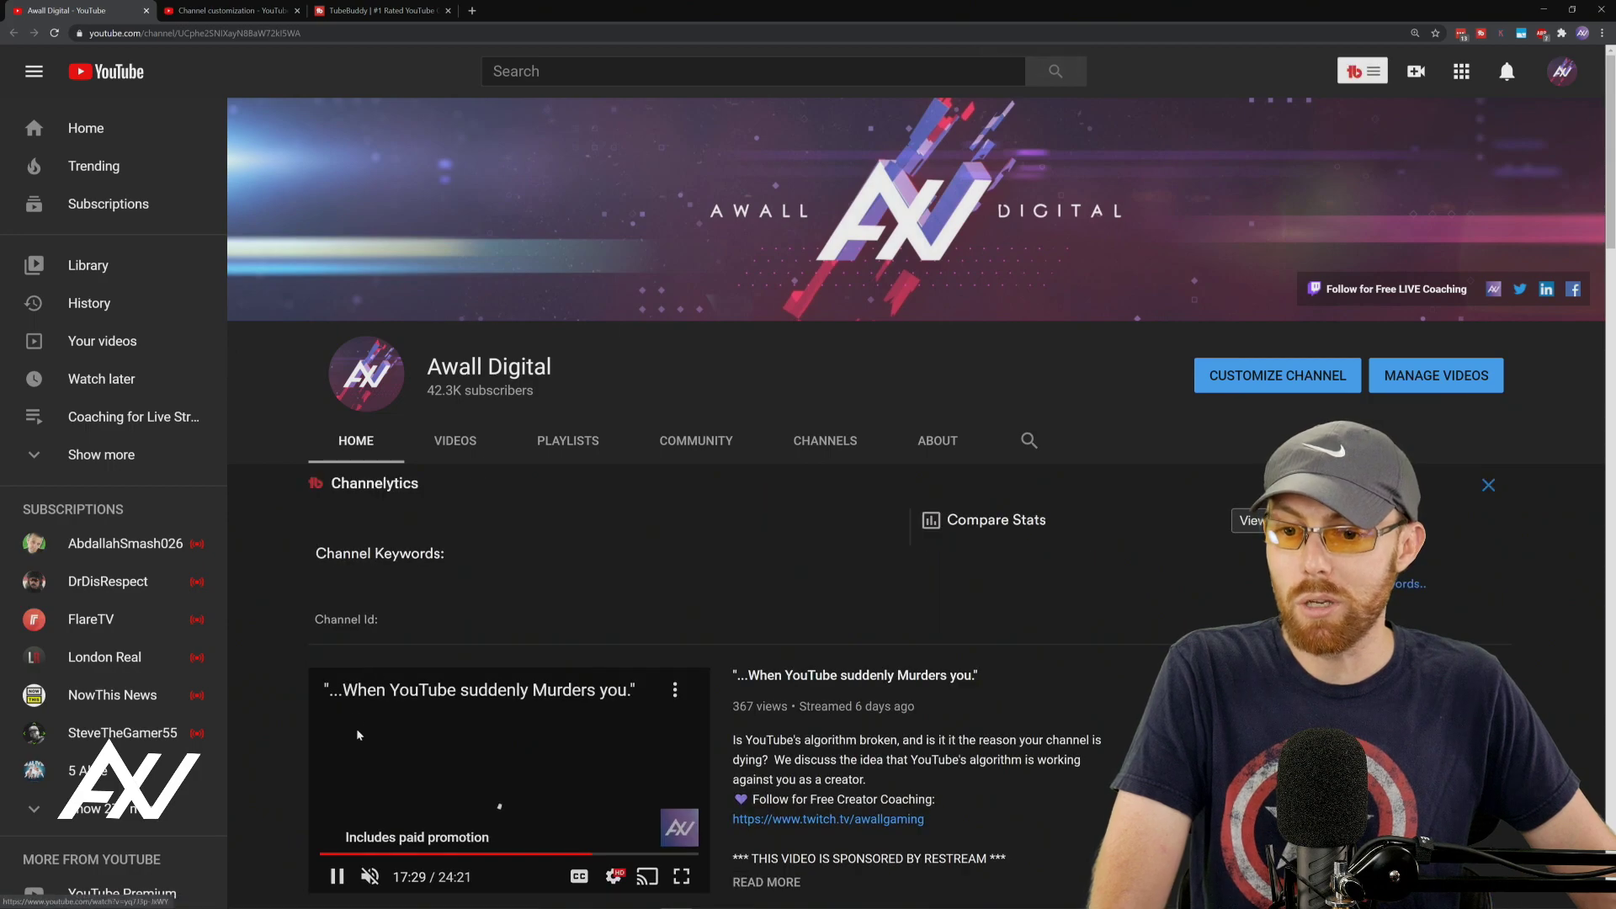
pyautogui.scroll(-9, 639, 527)
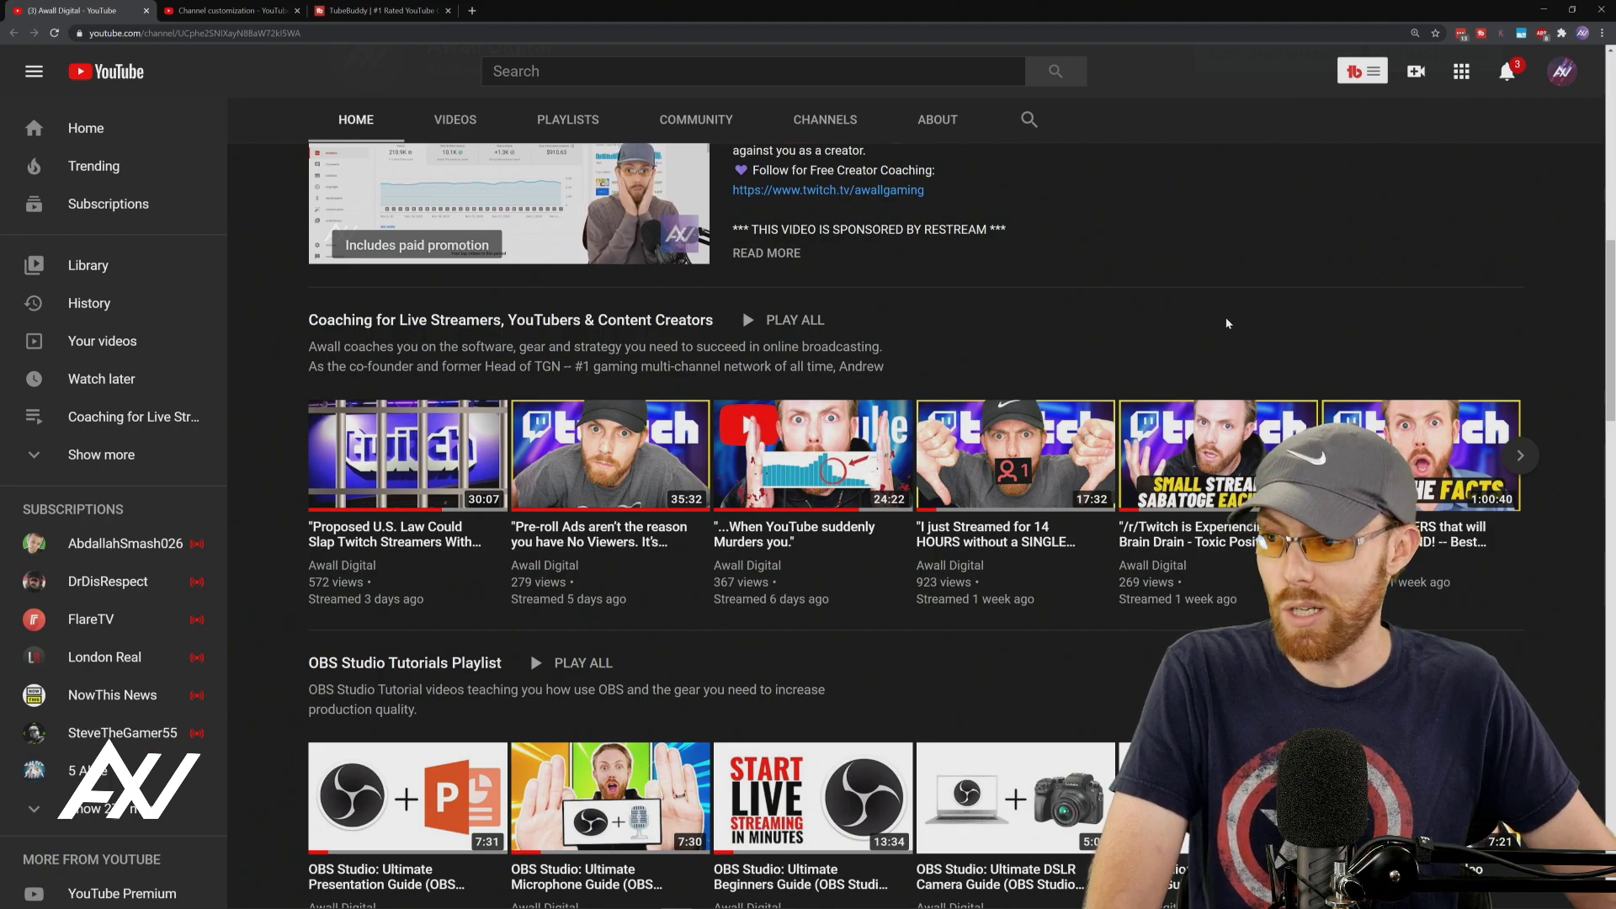
pyautogui.scroll(6, 1240, 325)
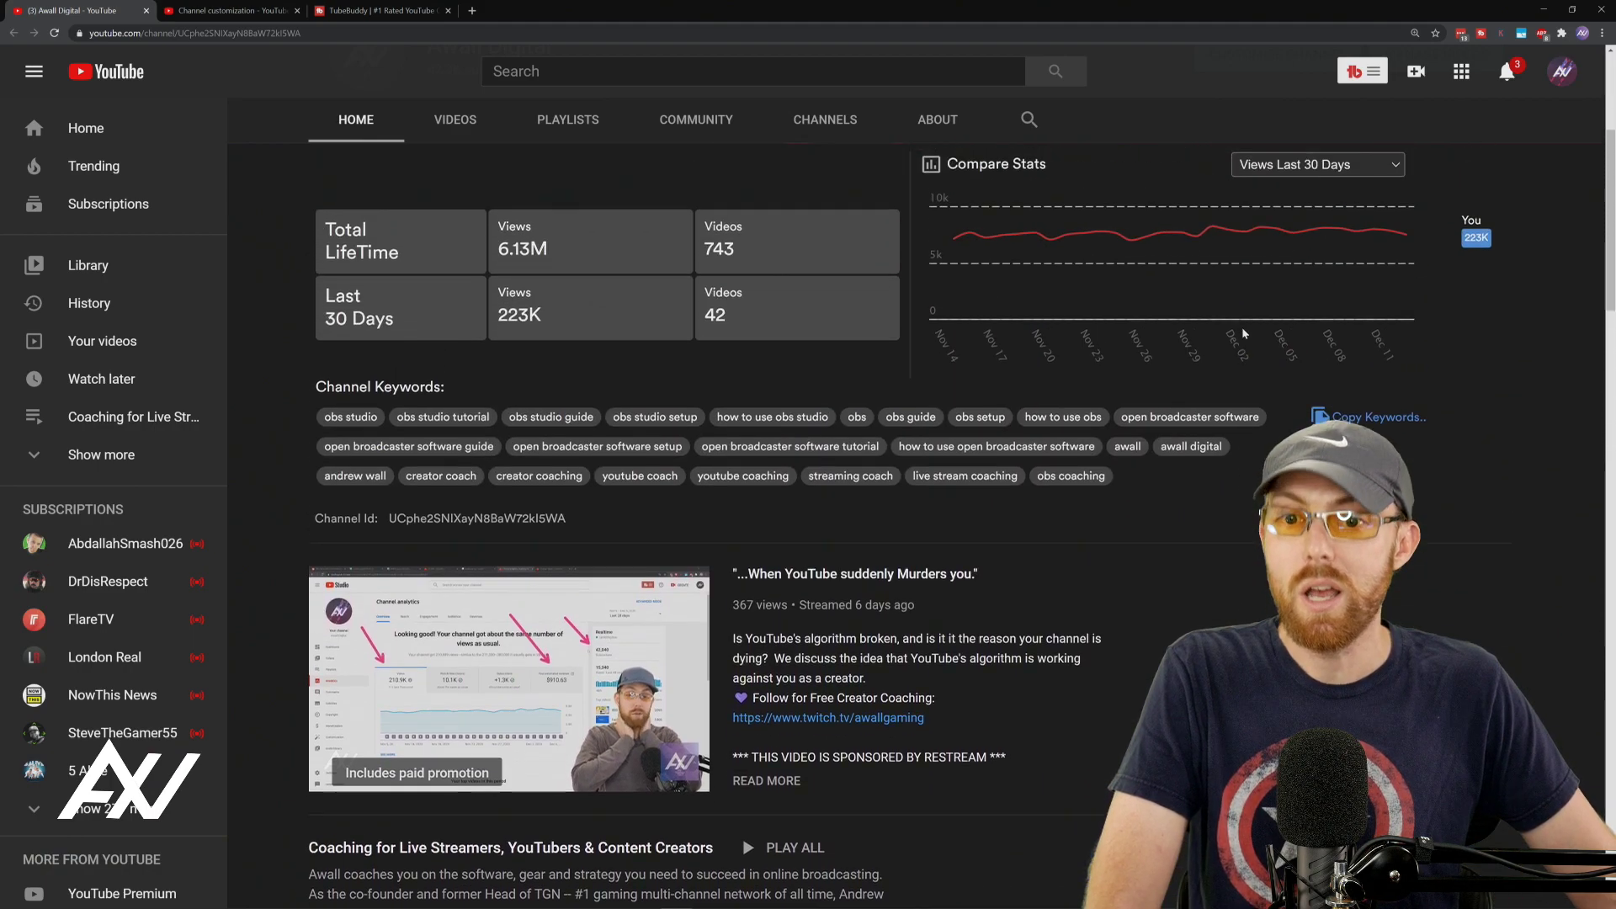
pyautogui.scroll(4, 1240, 326)
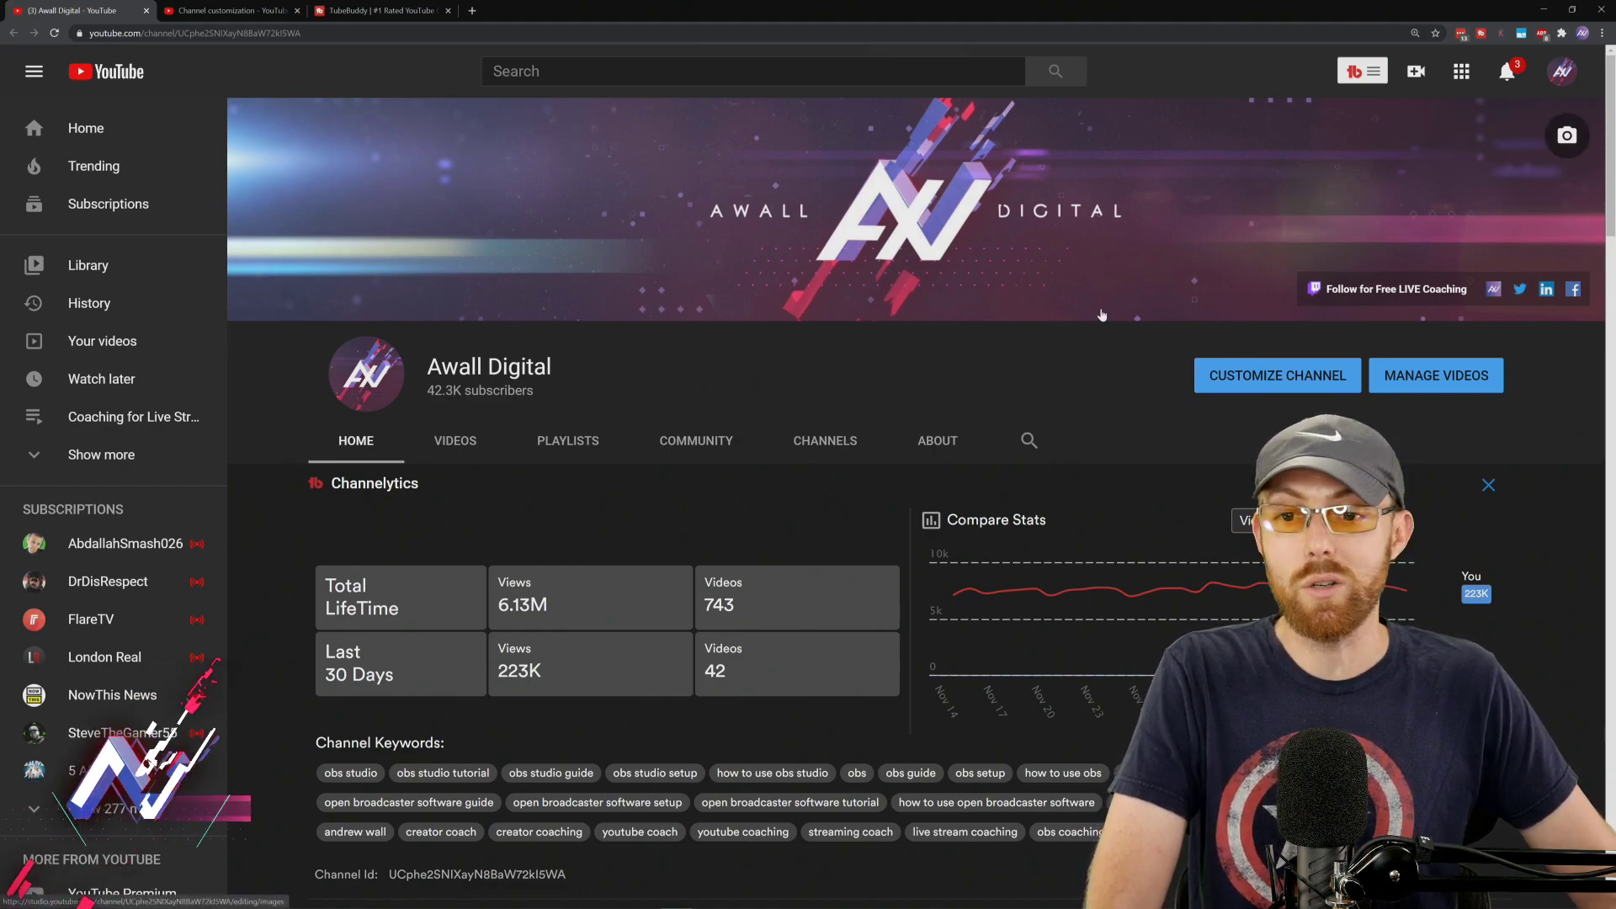
# Step: Open the AwallGaming Twitch channel page in a new tab via the 'tw' address suggestion
pyautogui.click(472, 10)
pyautogui.write('twitter.com/AwallDigital')
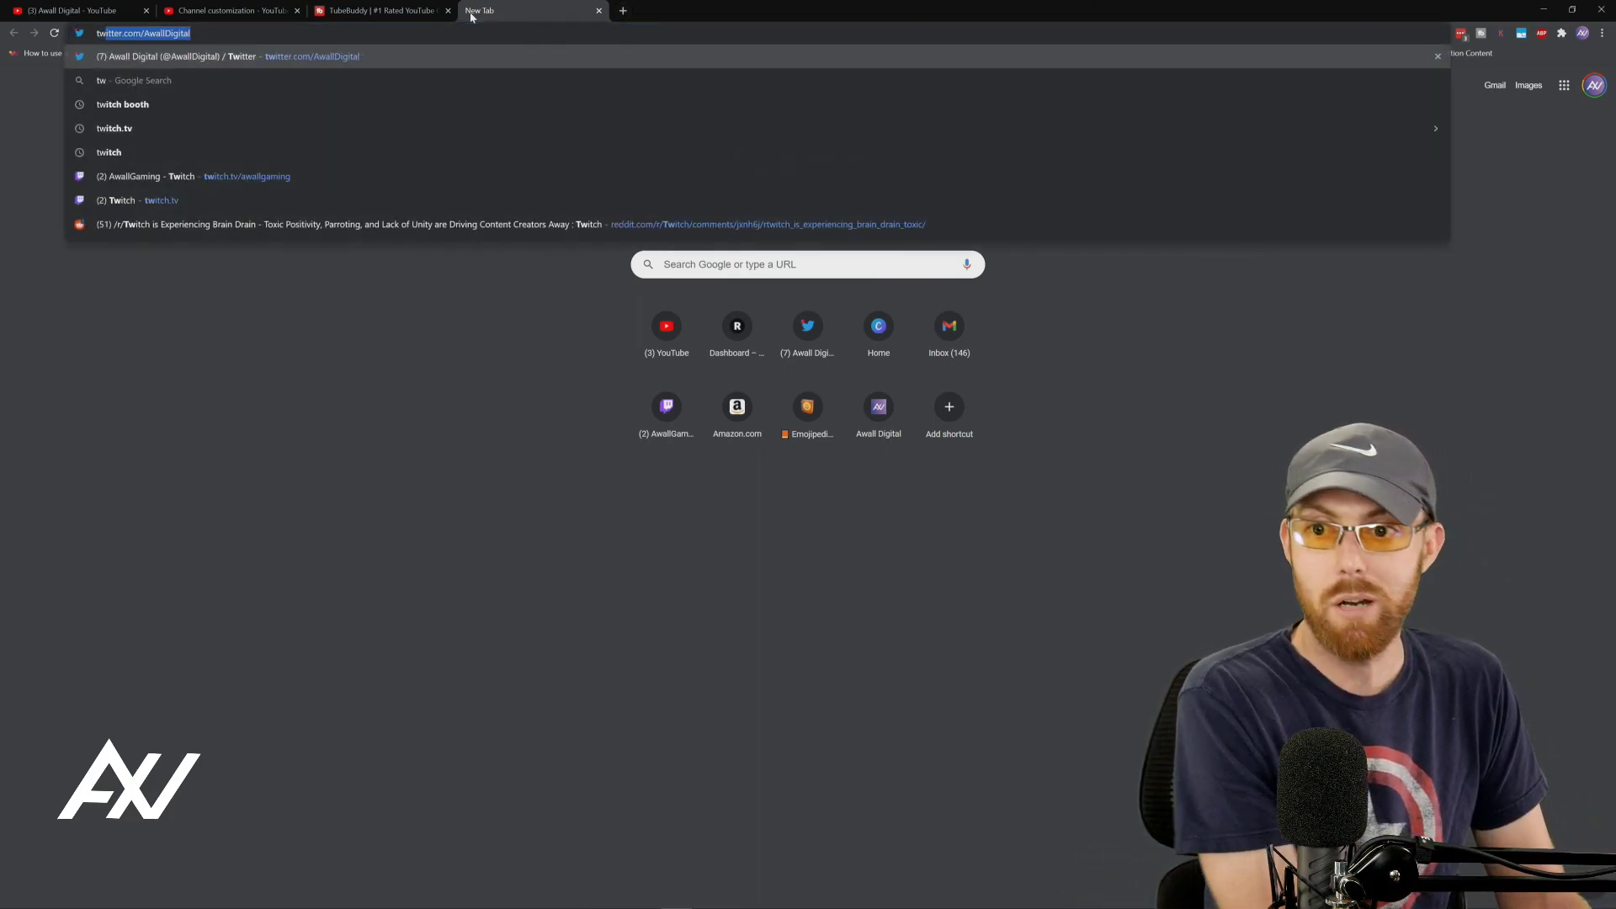
pyautogui.press('Down')
pyautogui.press('Down')
pyautogui.press('Down')
pyautogui.press('Down')
pyautogui.press('Down')
pyautogui.press('Return')
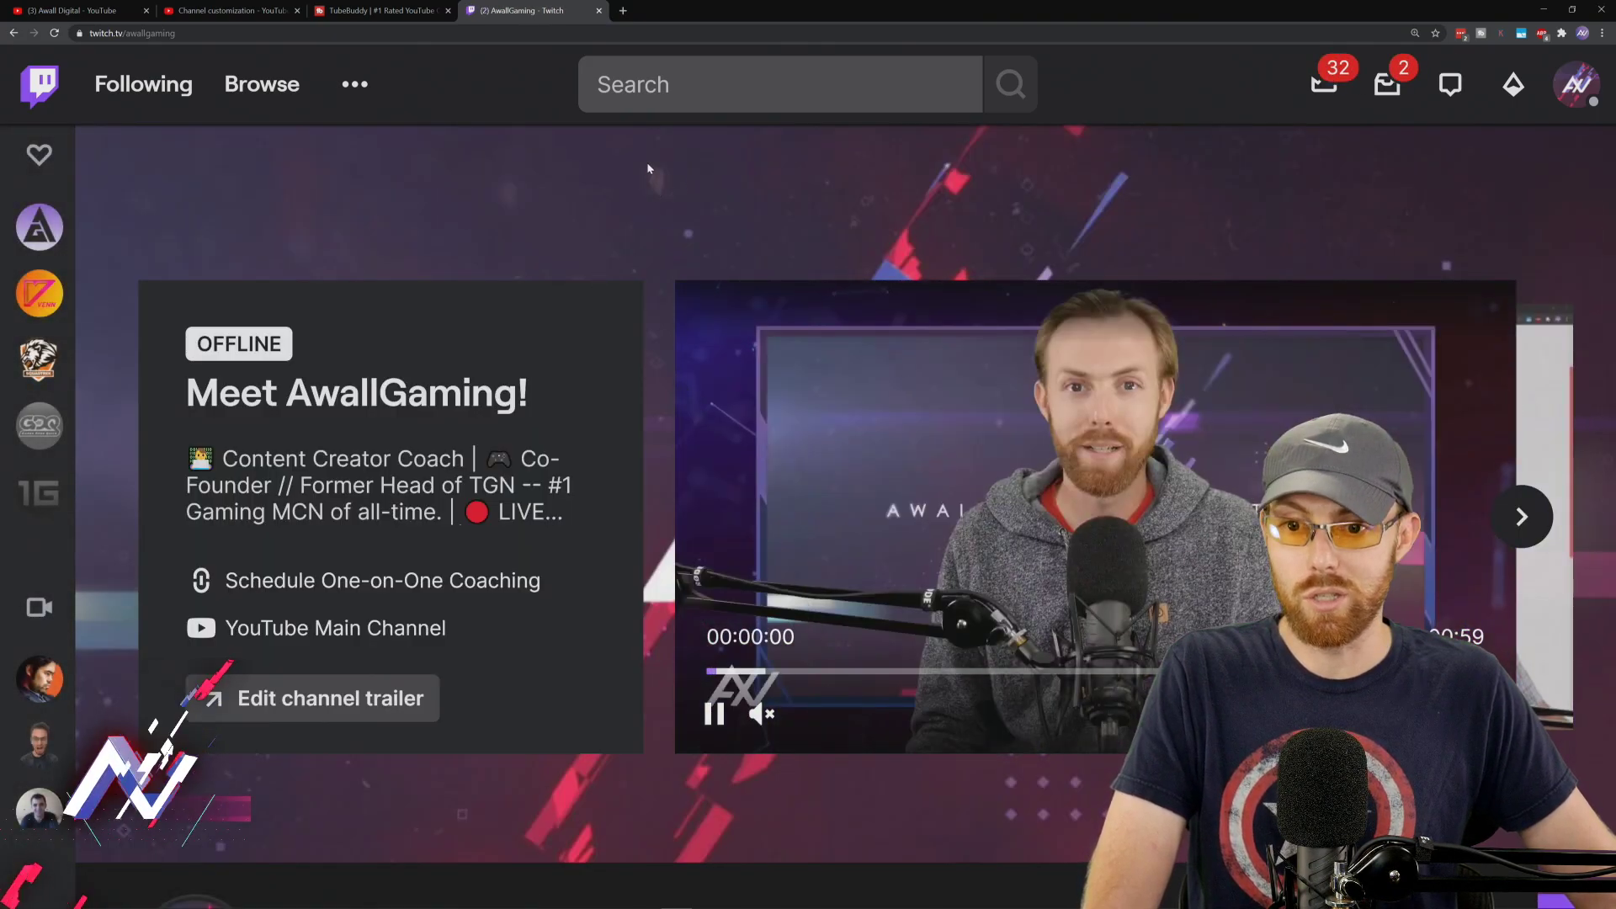
pyautogui.scroll(-3, 648, 168)
pyautogui.scroll(3, 648, 167)
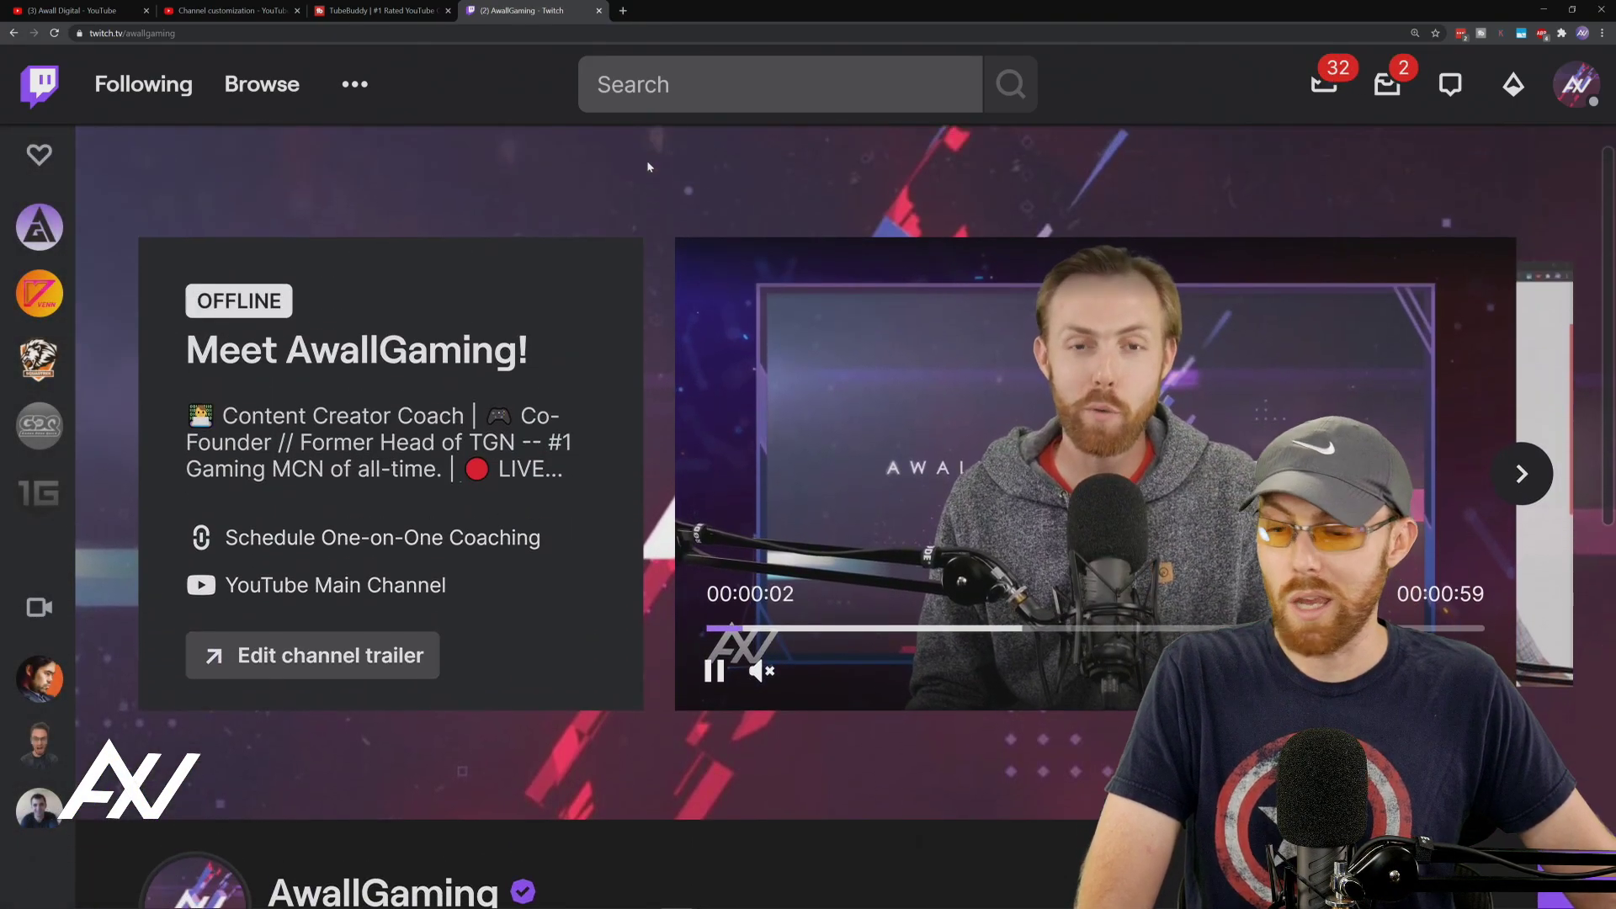